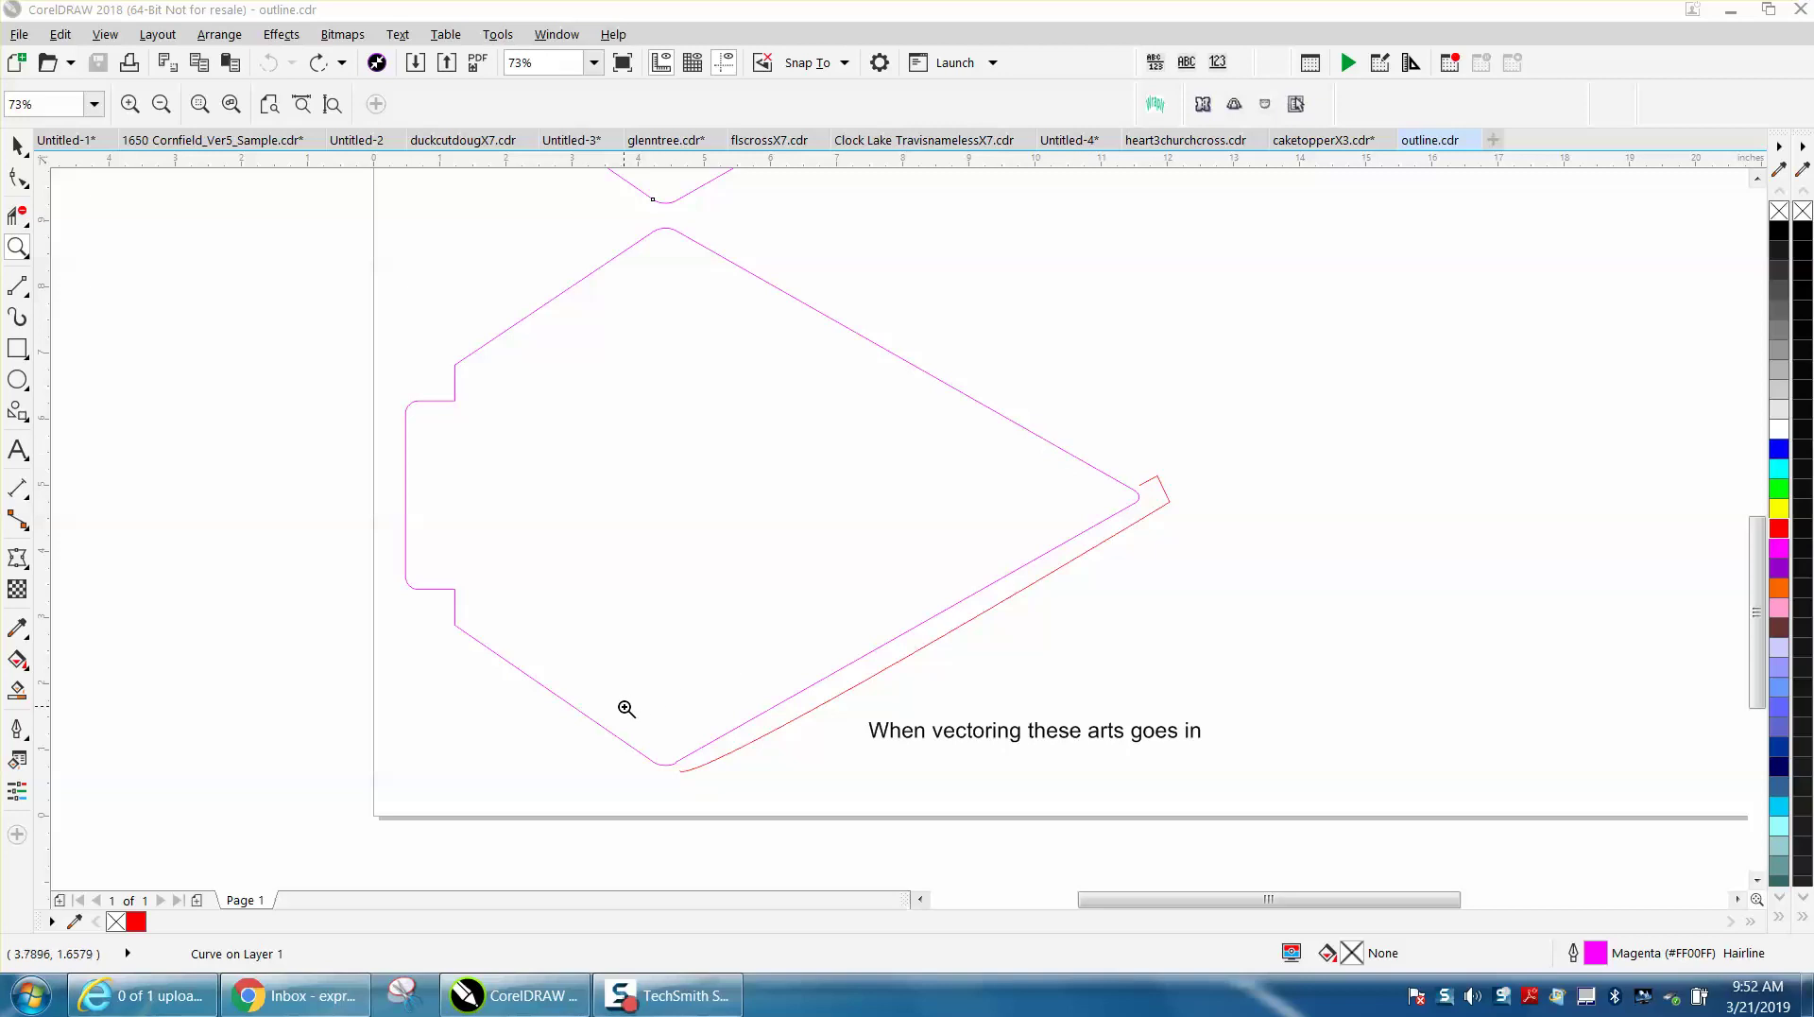
Delete the kinking extra node at the magenta outline's bottom corner, leaving 15 nodes.
{"action": "left_click_drag", "start_coordinate": [620, 699], "coordinate": [1238, 797]}
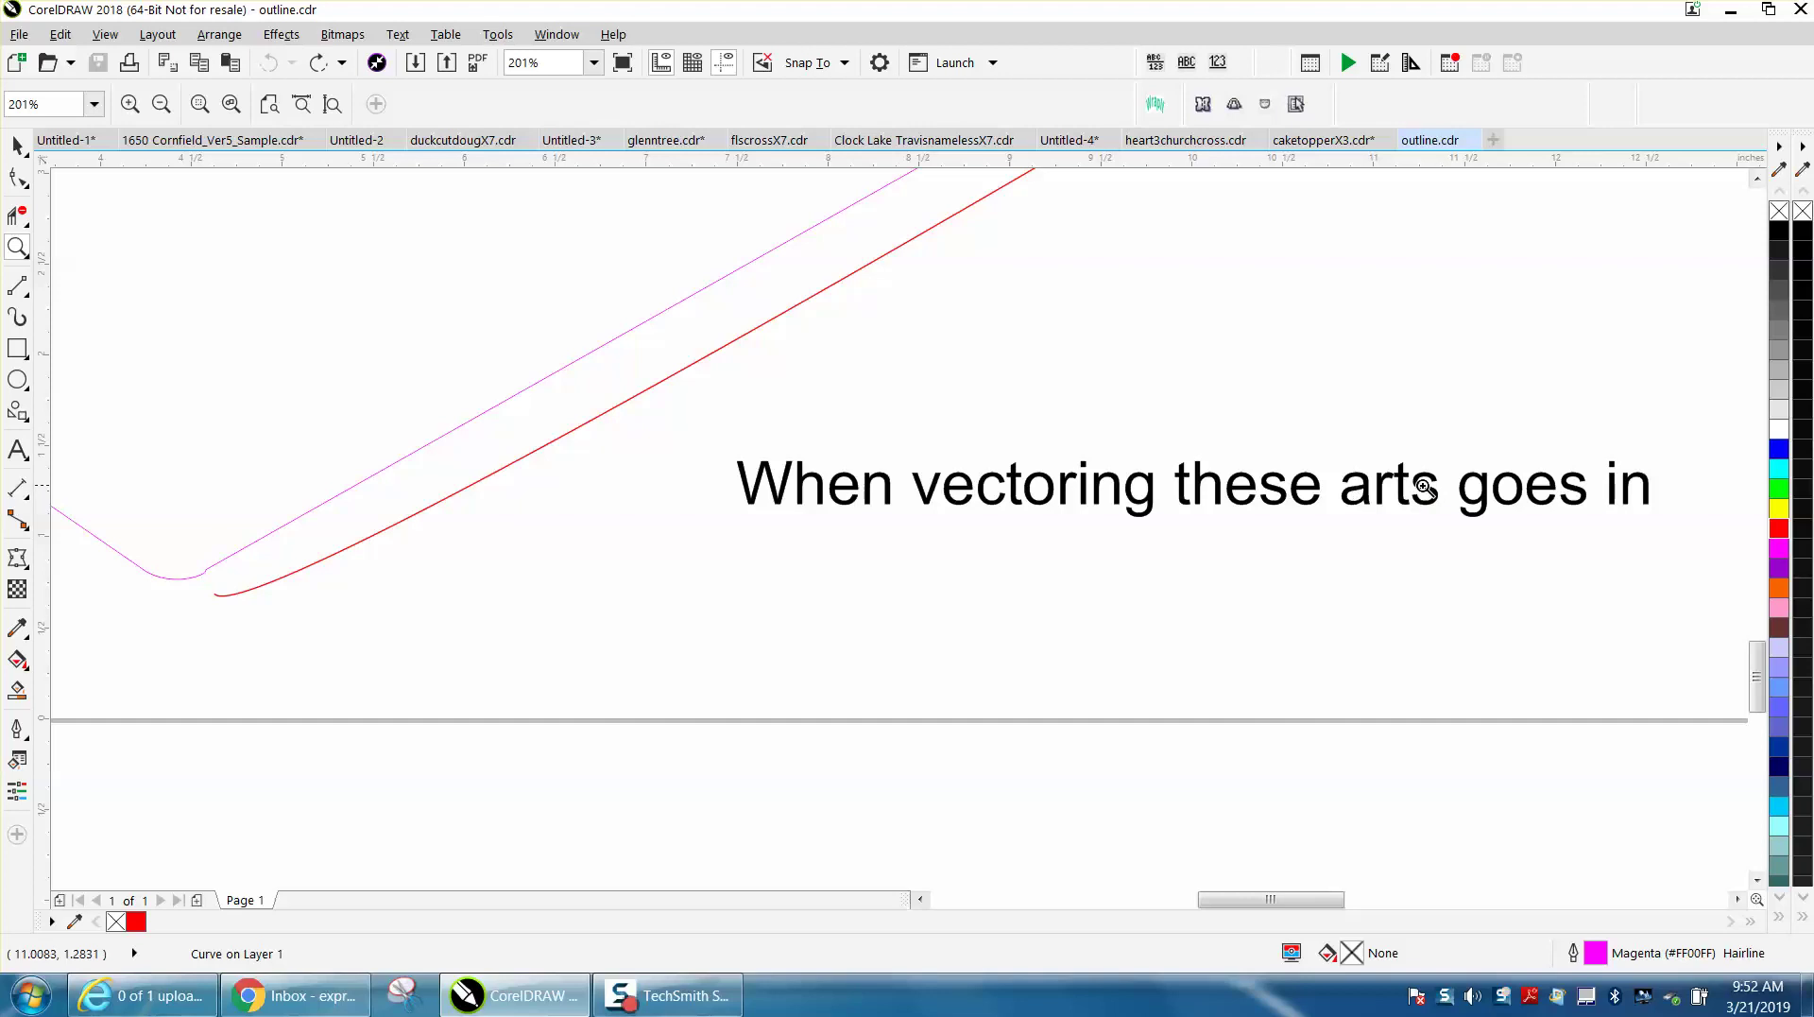
{"action": "right_click", "coordinate": [1632, 498]}
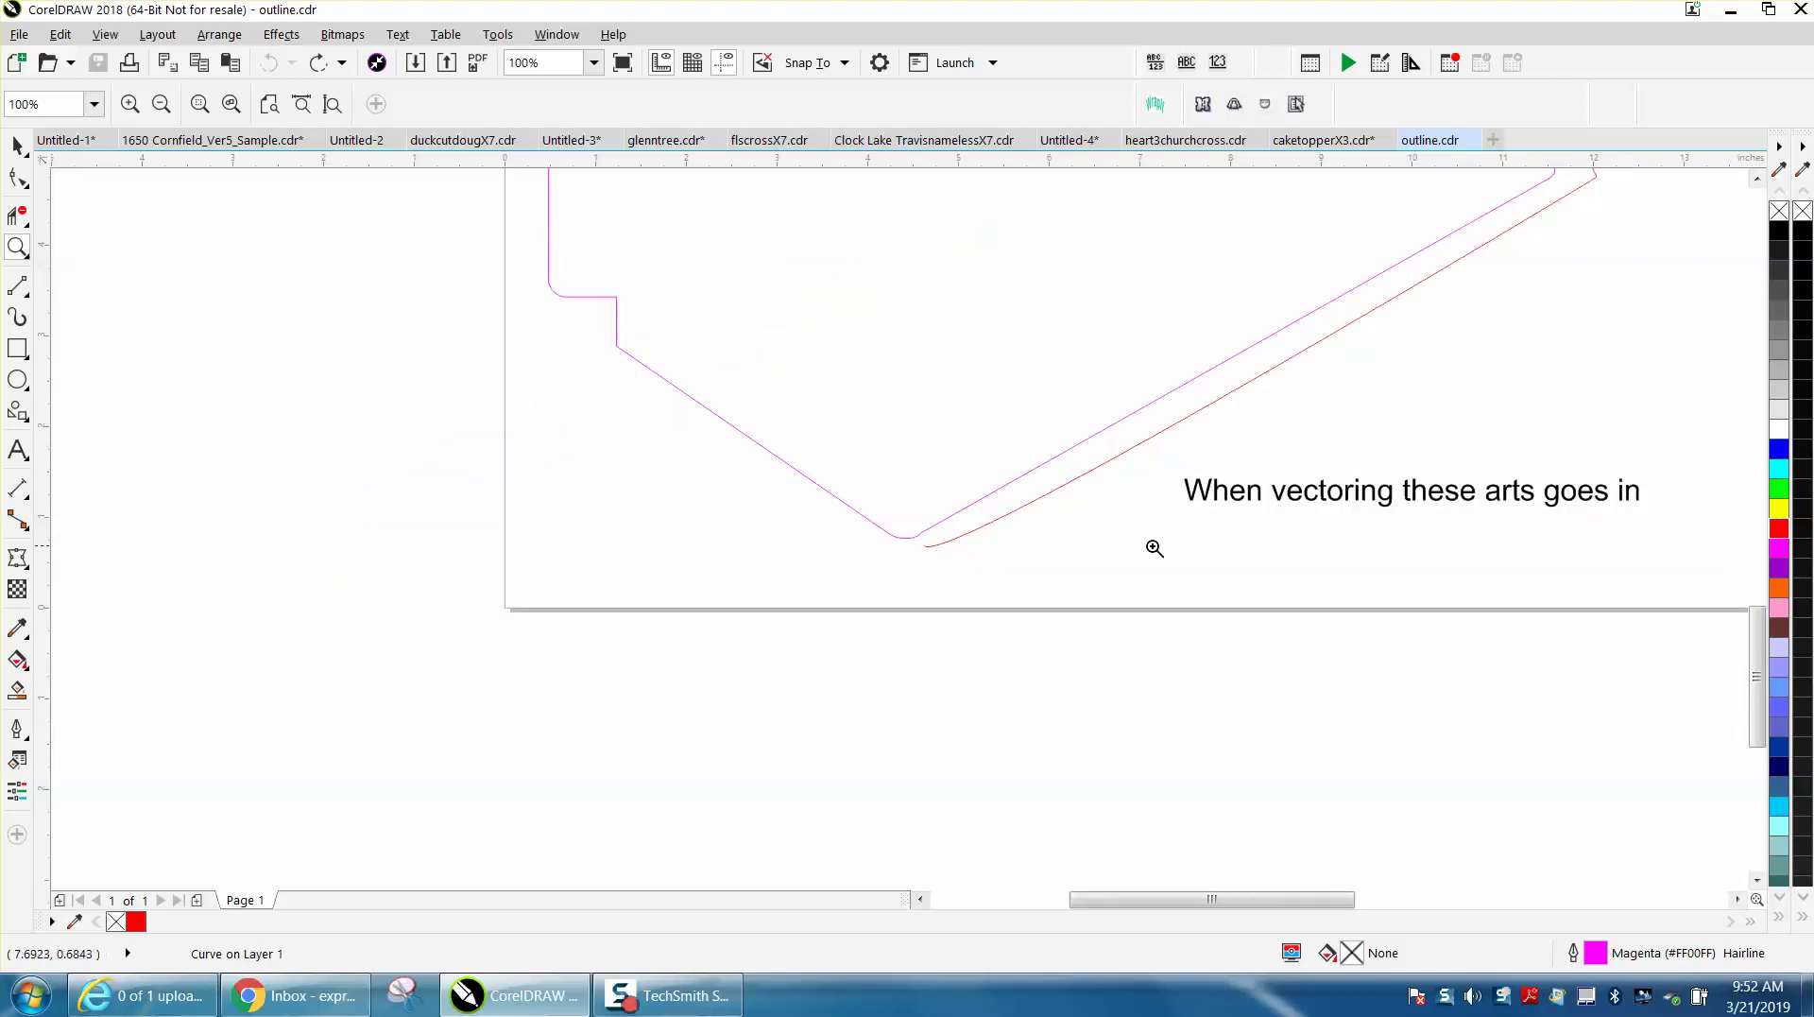
{"action": "left_click_drag", "start_coordinate": [864, 501], "coordinate": [1014, 600]}
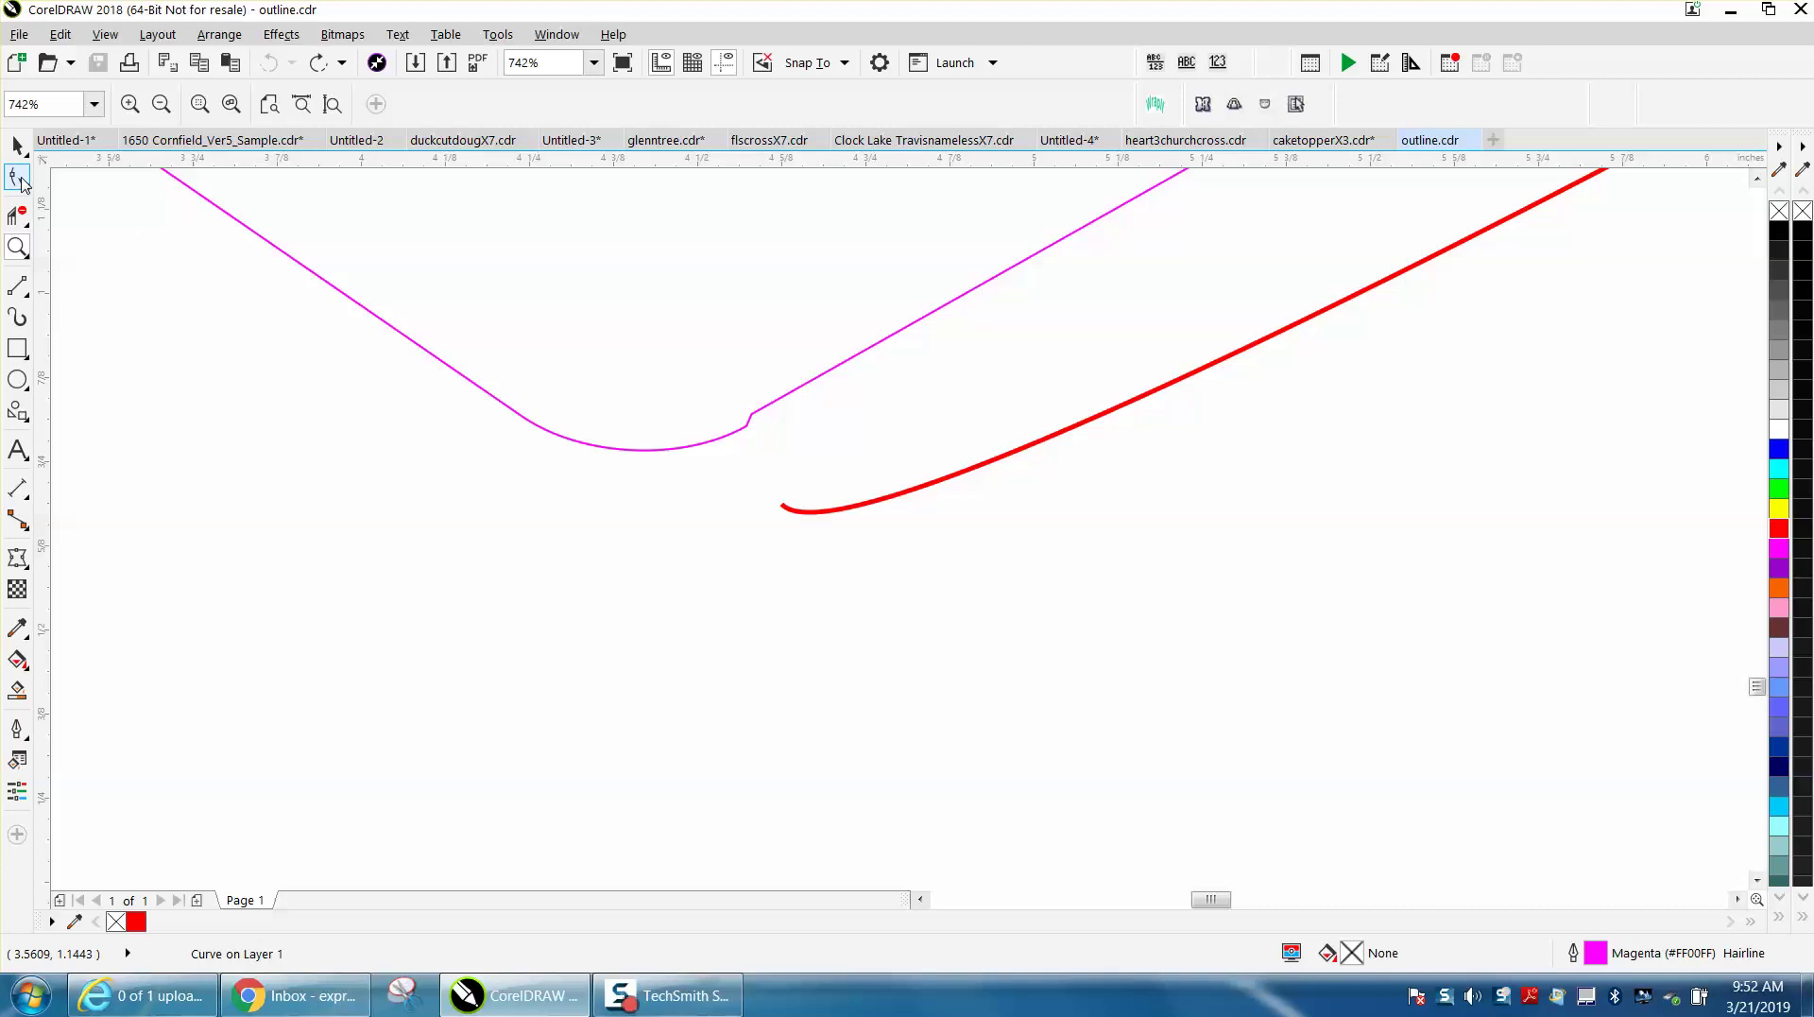
{"action": "left_click", "coordinate": [17, 176]}
{"action": "left_click", "coordinate": [747, 426]}
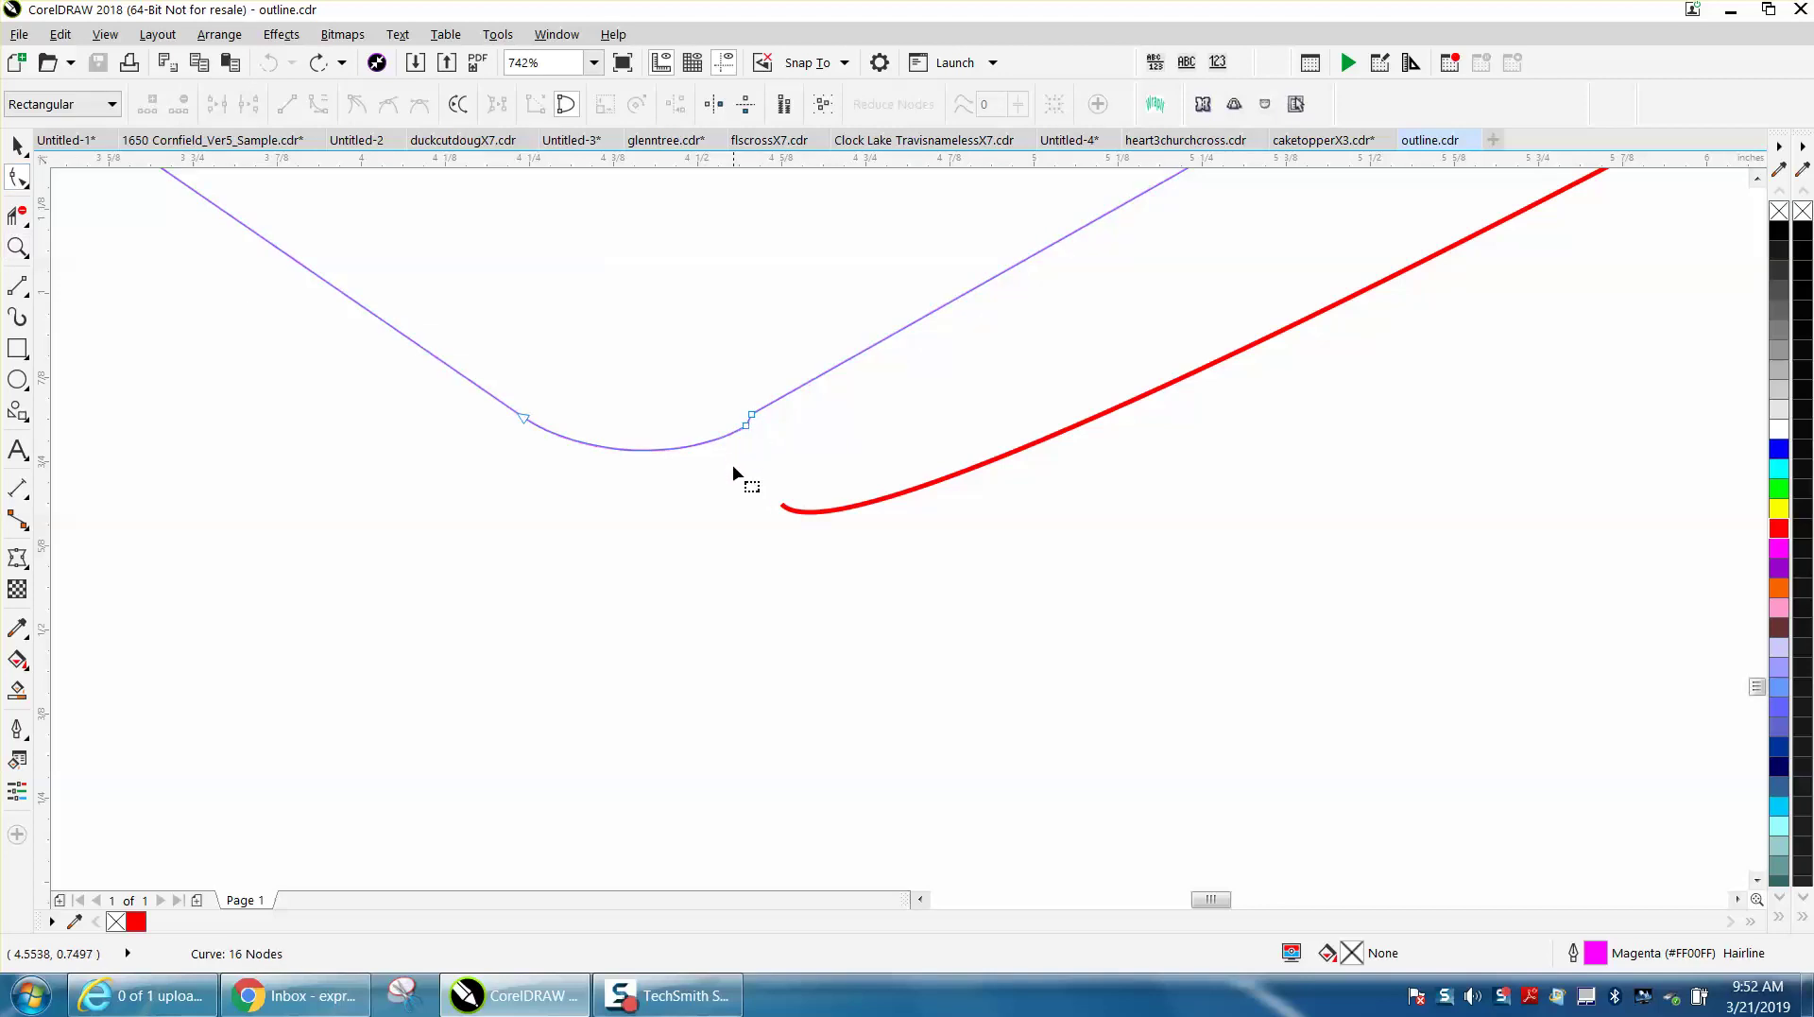
{"action": "left_click", "coordinate": [753, 414]}
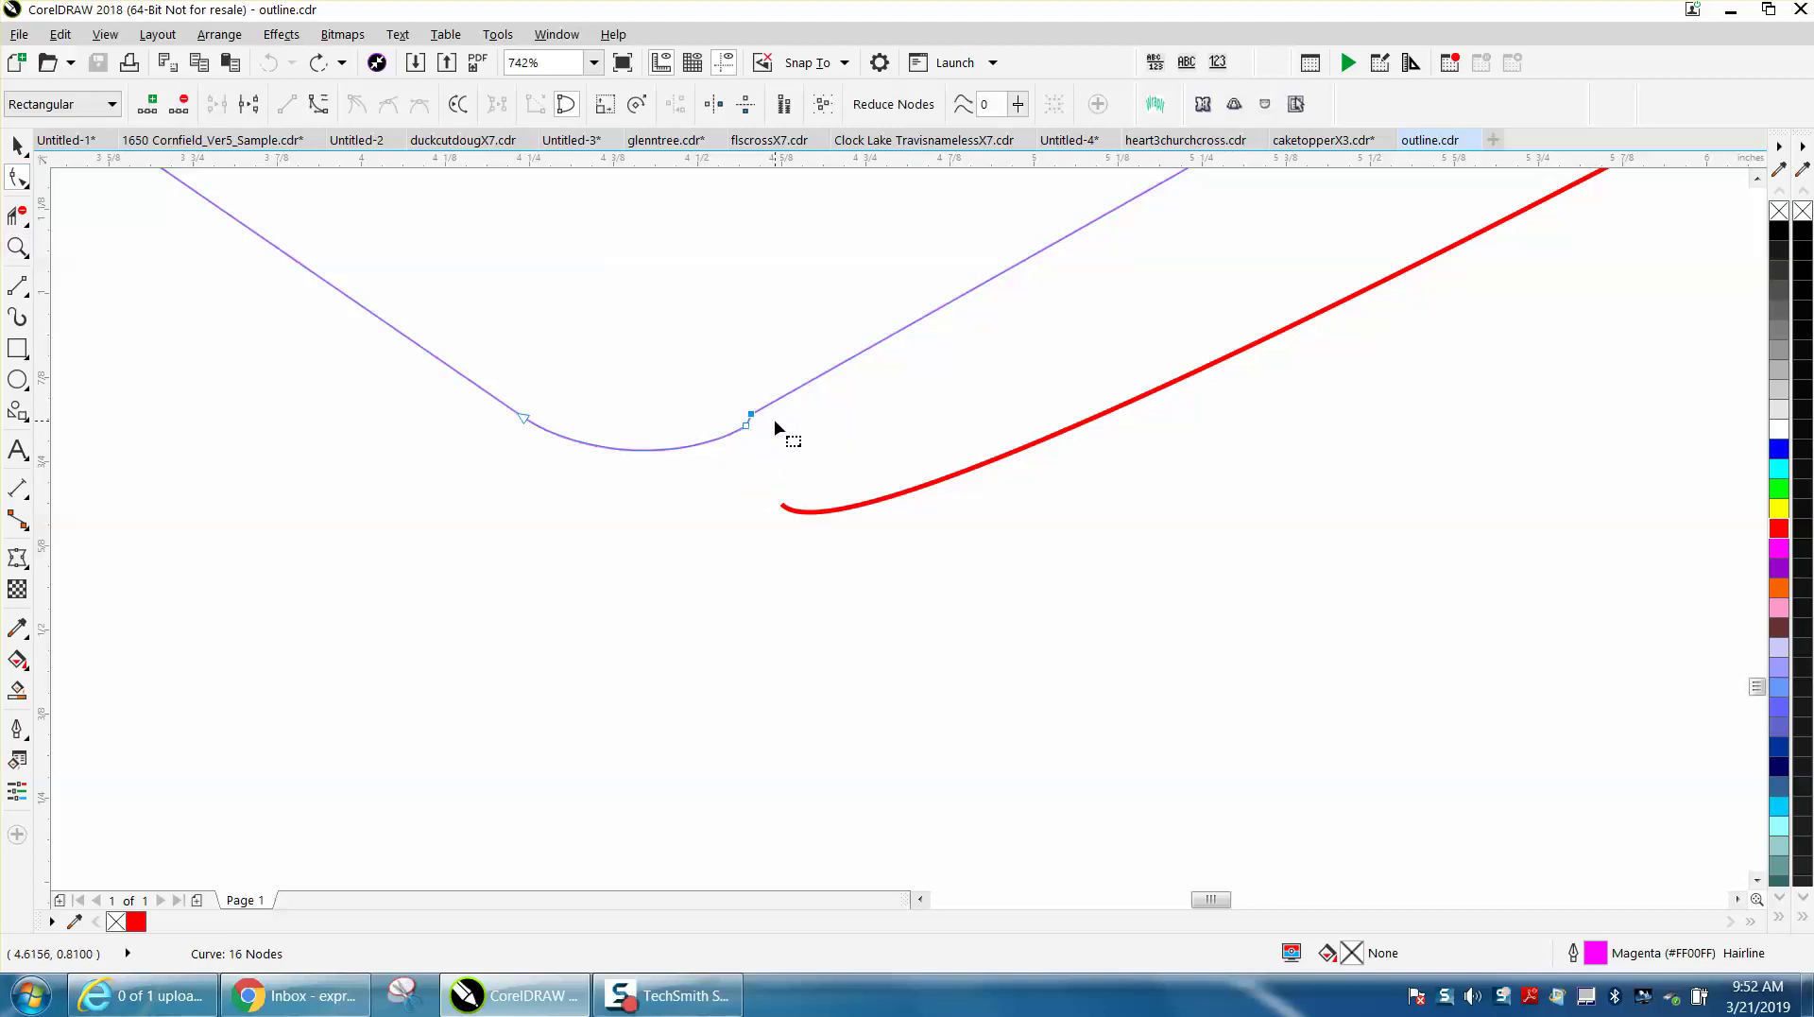
{"action": "key", "text": "Delete"}
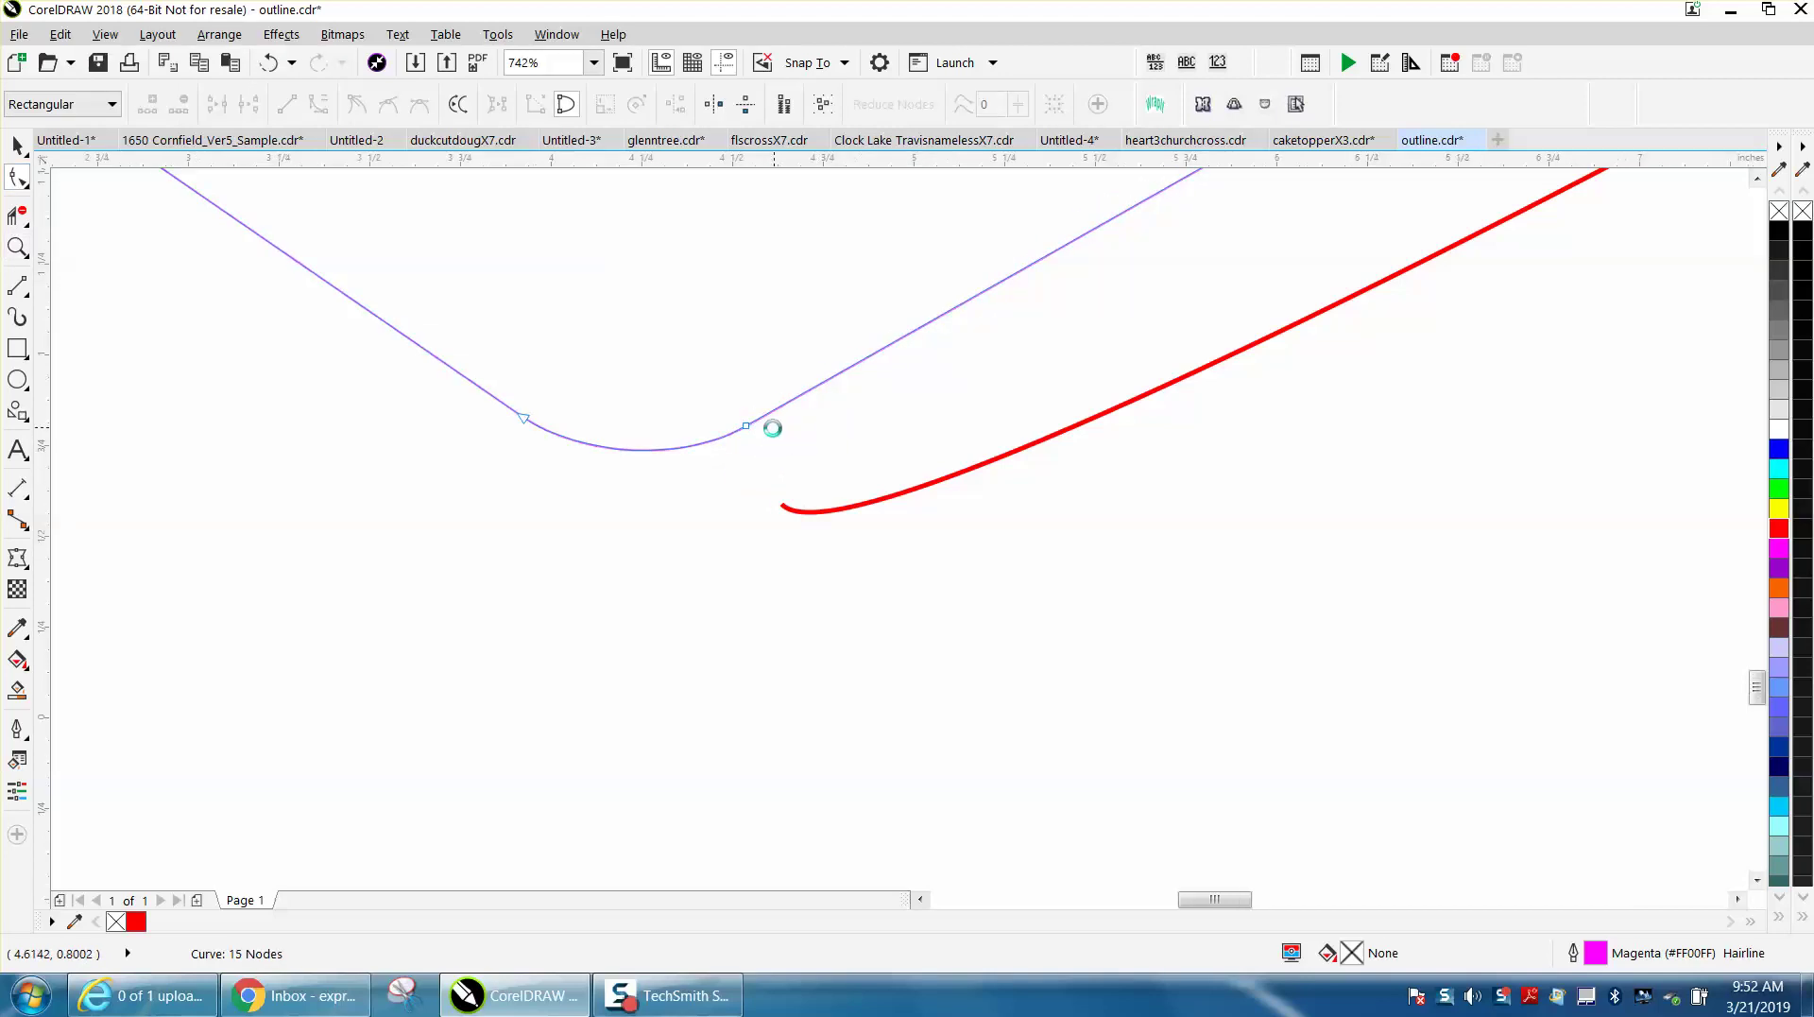
{"action": "scroll", "coordinate": [773, 425], "scroll_direction": "down", "scroll_amount": 5}
{"action": "left_click_drag", "start_coordinate": [1758, 663], "coordinate": [1751, 589]}
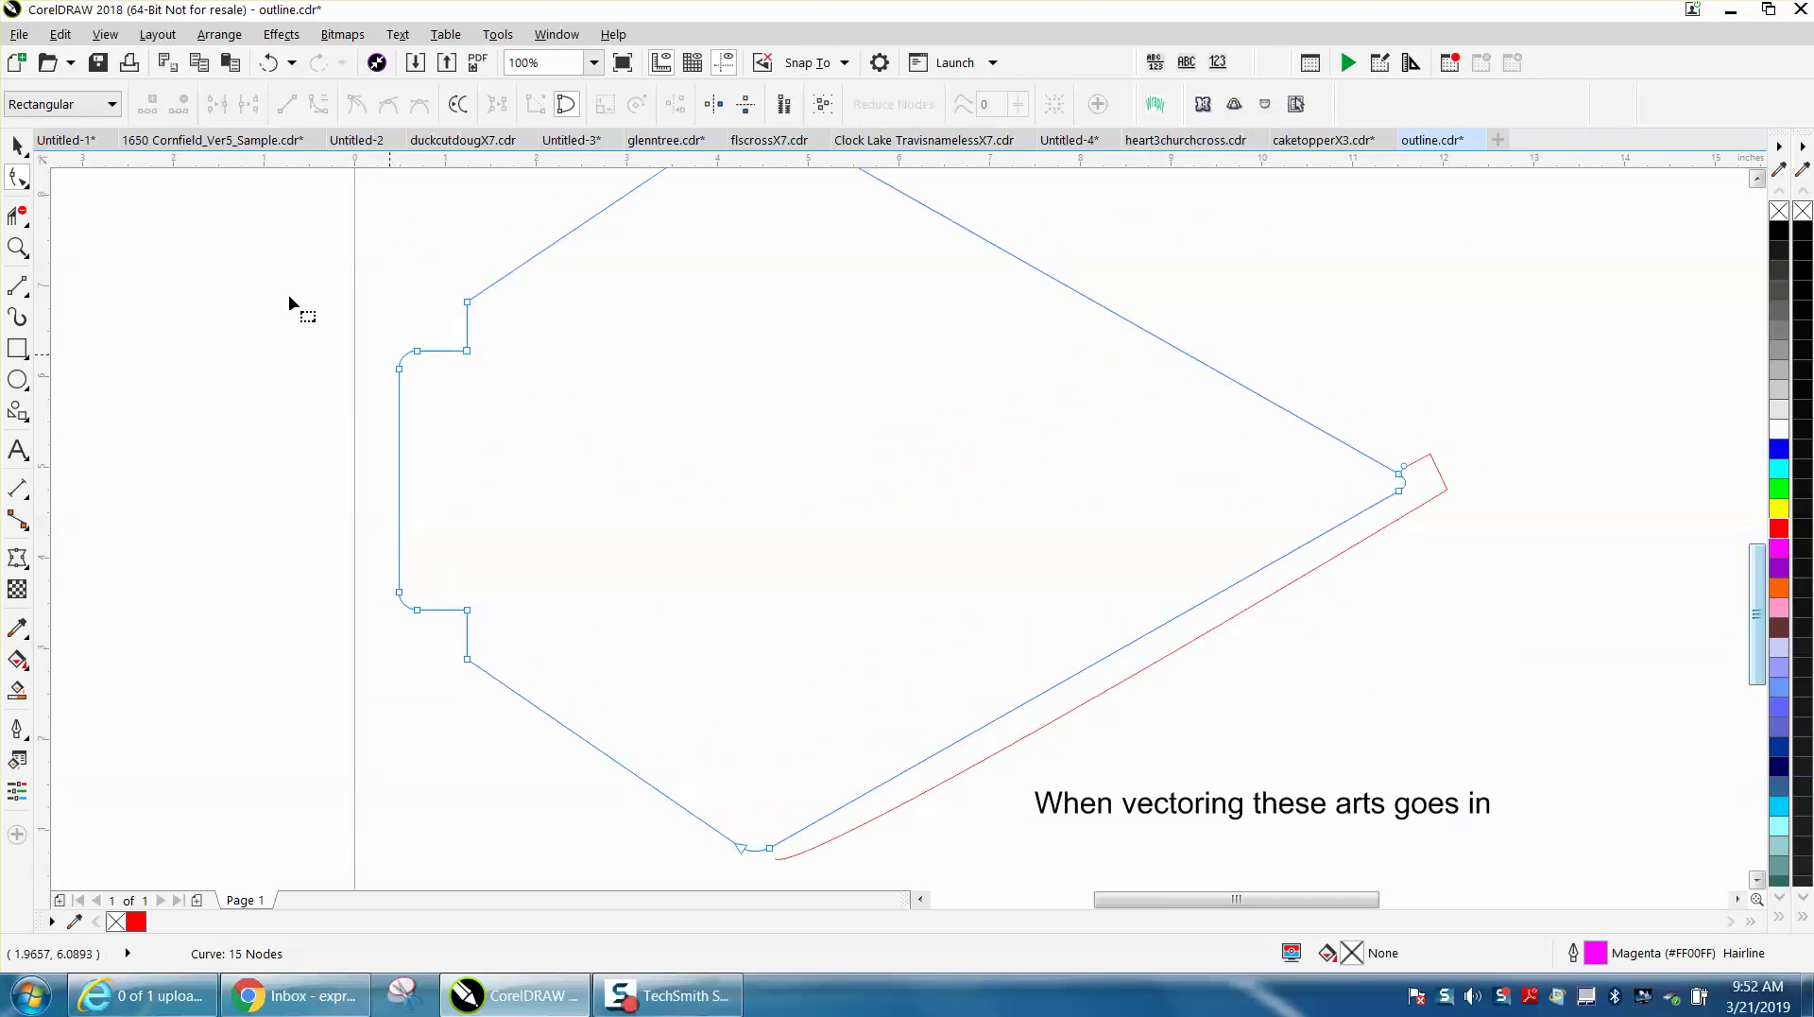
Delete the stray kink node at the magenta outline's right tip, leaving 14 nodes.
{"action": "left_click", "coordinate": [21, 246]}
{"action": "left_click_drag", "start_coordinate": [1364, 454], "coordinate": [1485, 530]}
{"action": "left_click_drag", "start_coordinate": [643, 351], "coordinate": [738, 396]}
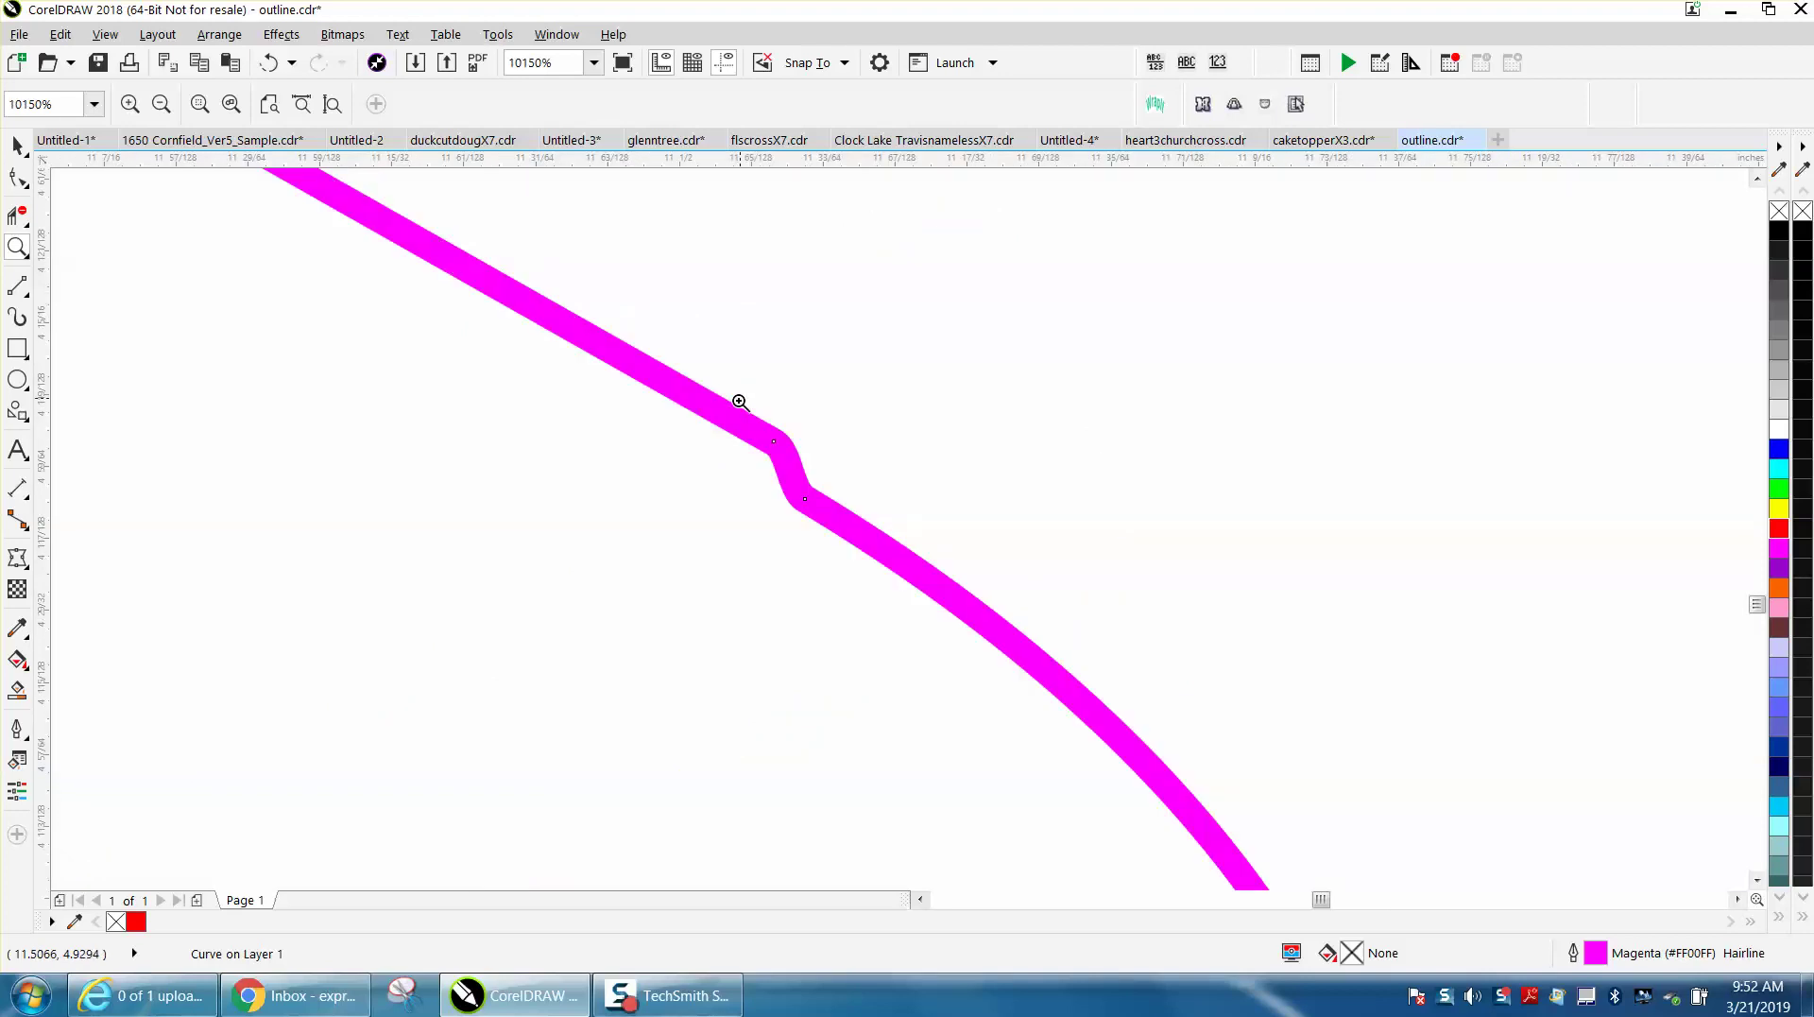
{"action": "left_click", "coordinate": [17, 178]}
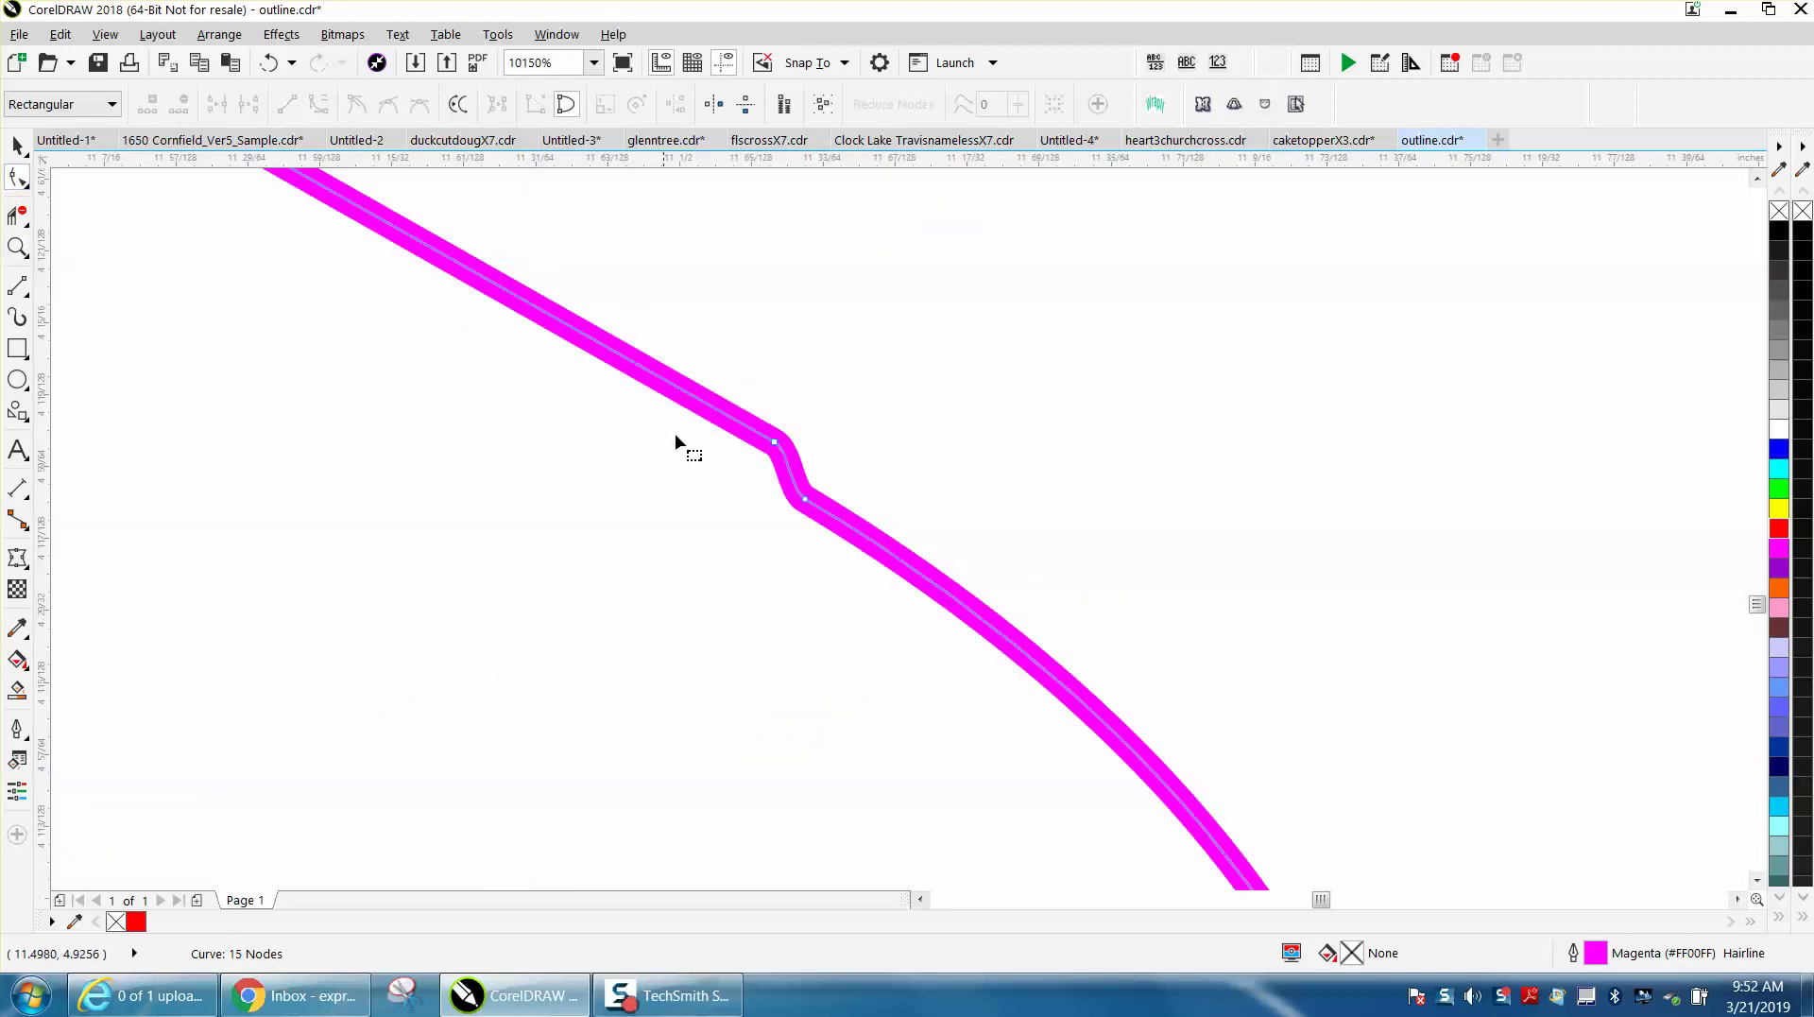
{"action": "left_click", "coordinate": [775, 444]}
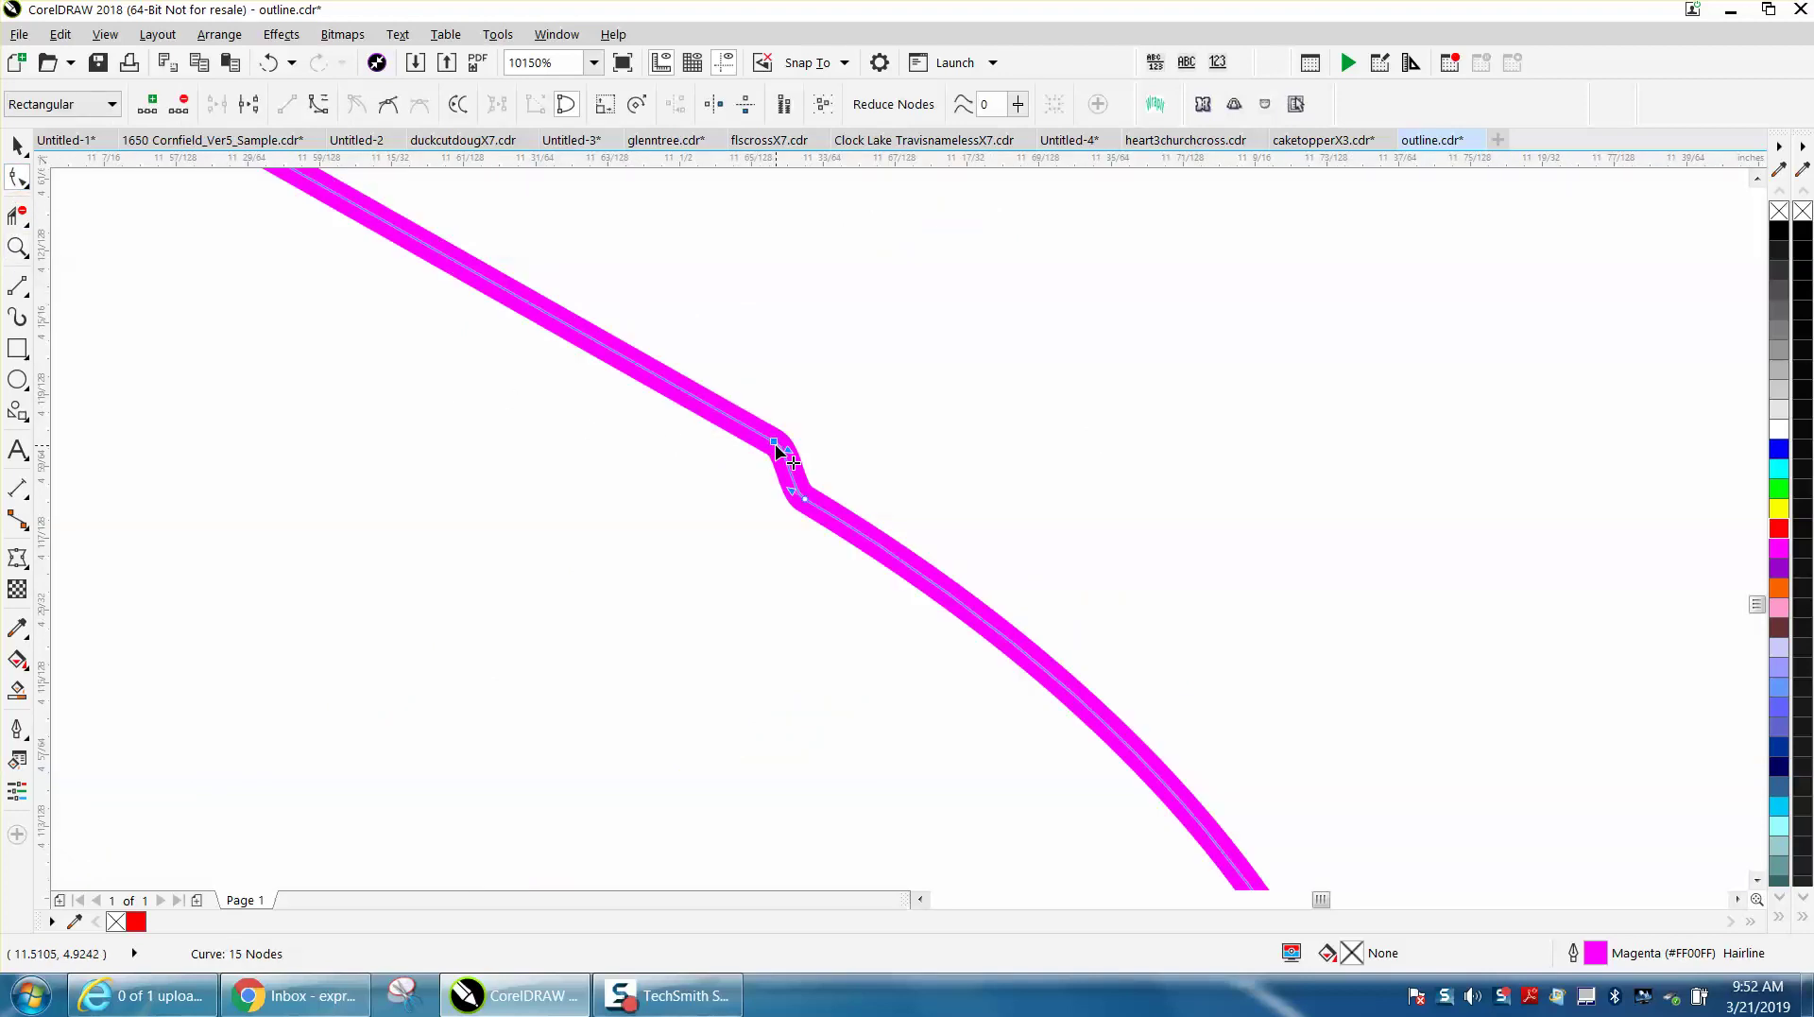
{"action": "key", "text": "Delete"}
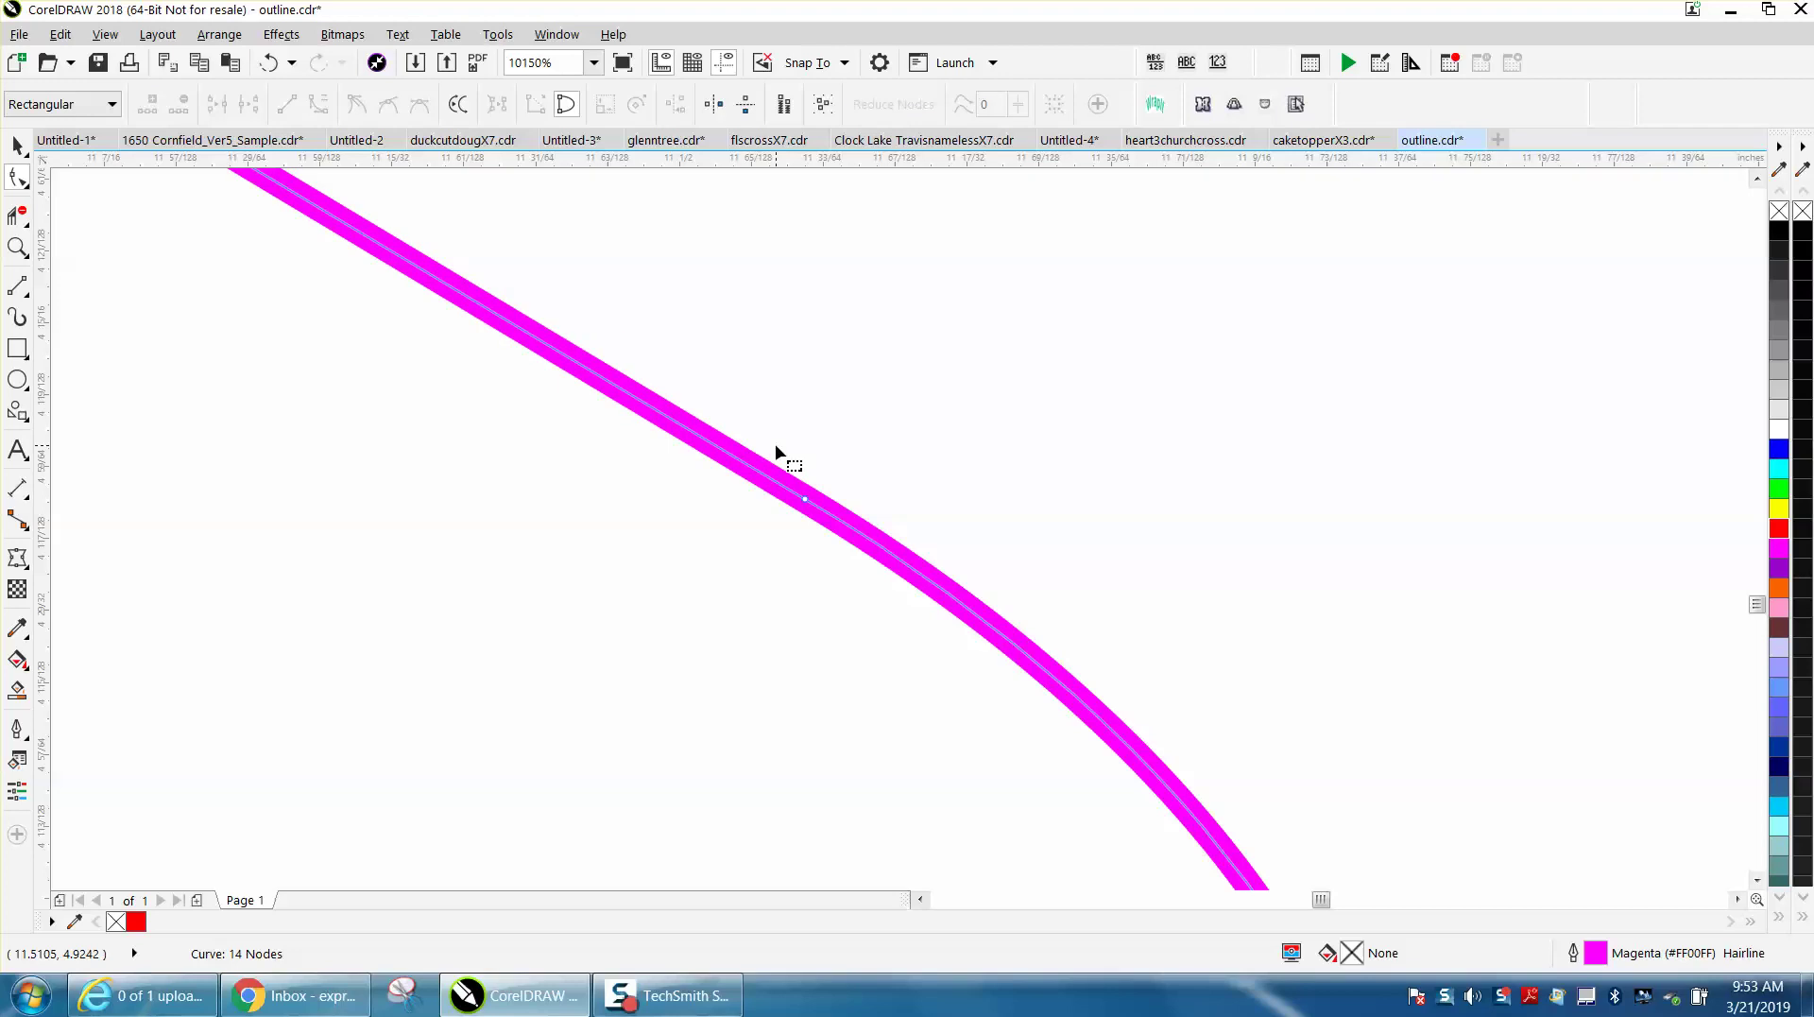
{"action": "scroll", "coordinate": [1066, 506], "scroll_direction": "down", "scroll_amount": 10}
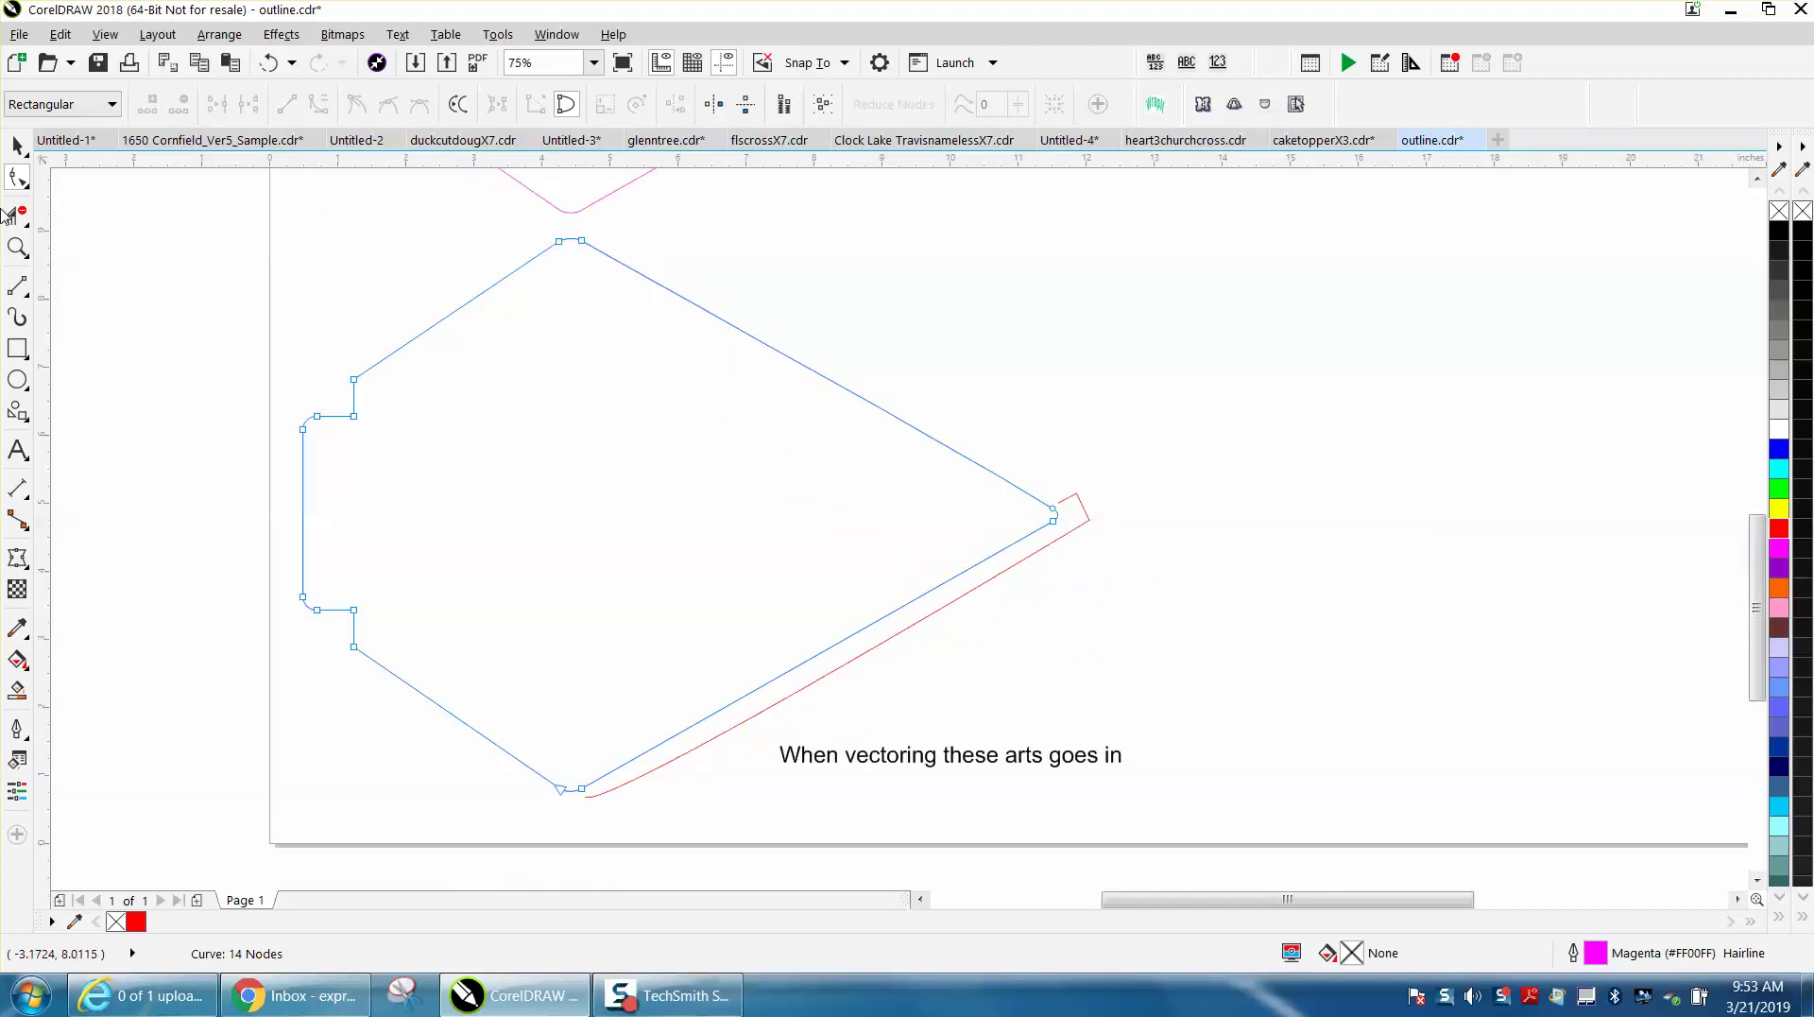
Delete the red offset curve.
{"action": "left_click", "coordinate": [17, 145]}
{"action": "left_click", "coordinate": [1087, 535]}
{"action": "scroll", "coordinate": [1084, 531], "scroll_direction": "up", "scroll_amount": 2}
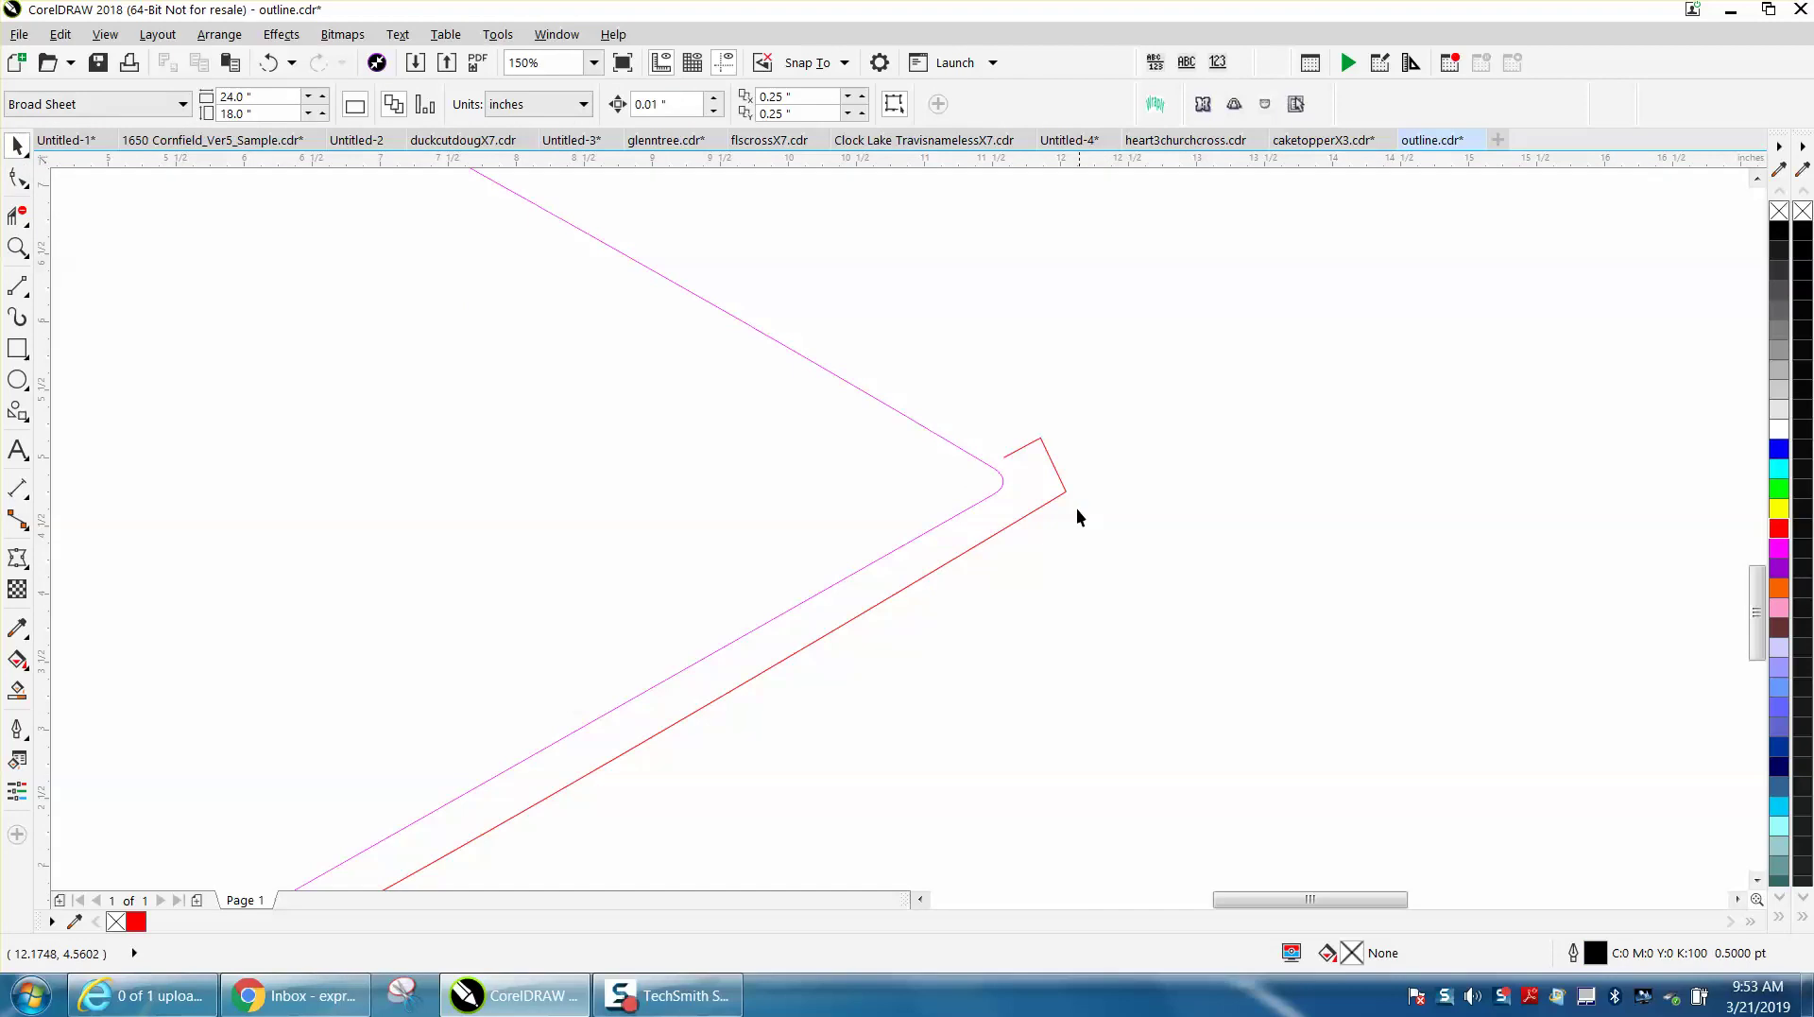
{"action": "left_click", "coordinate": [1061, 494]}
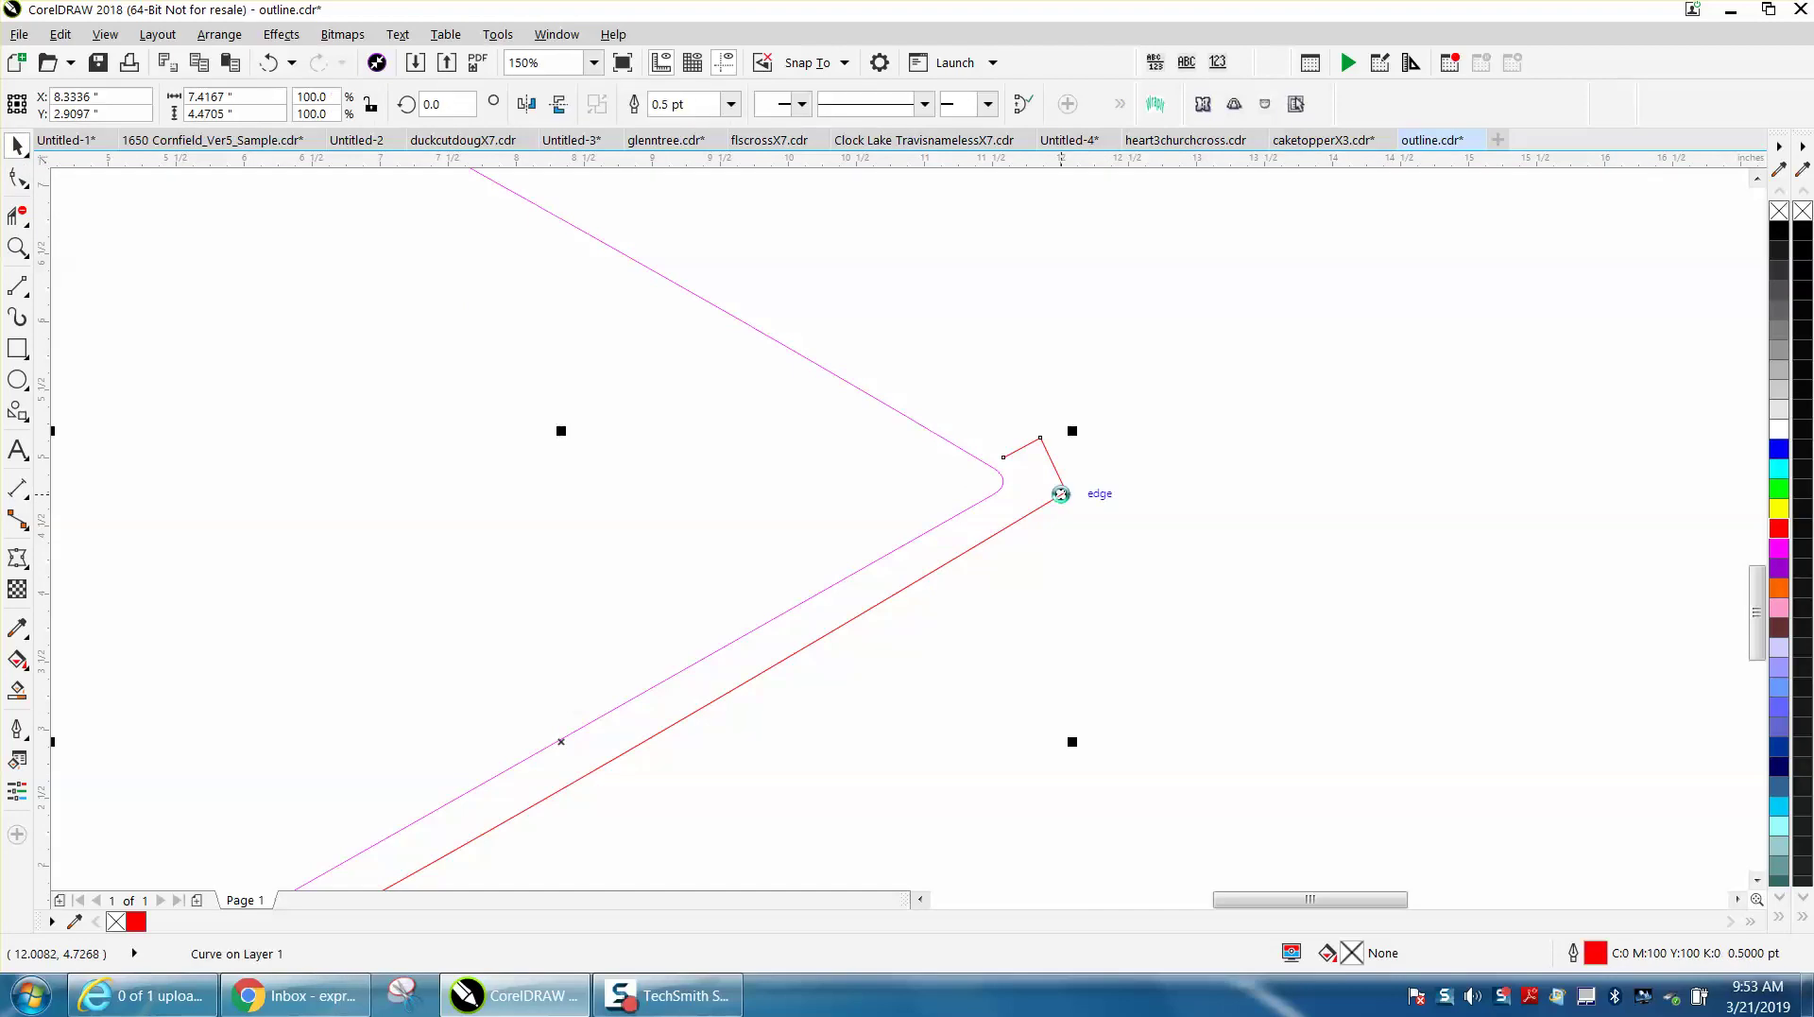
{"action": "key", "text": "Delete"}
{"action": "scroll", "coordinate": [1059, 496], "scroll_direction": "down", "scroll_amount": 4}
Move the lower cleaned outline to the right, undoing an accidental diagonal-piece move.
{"action": "left_click", "coordinate": [1018, 514]}
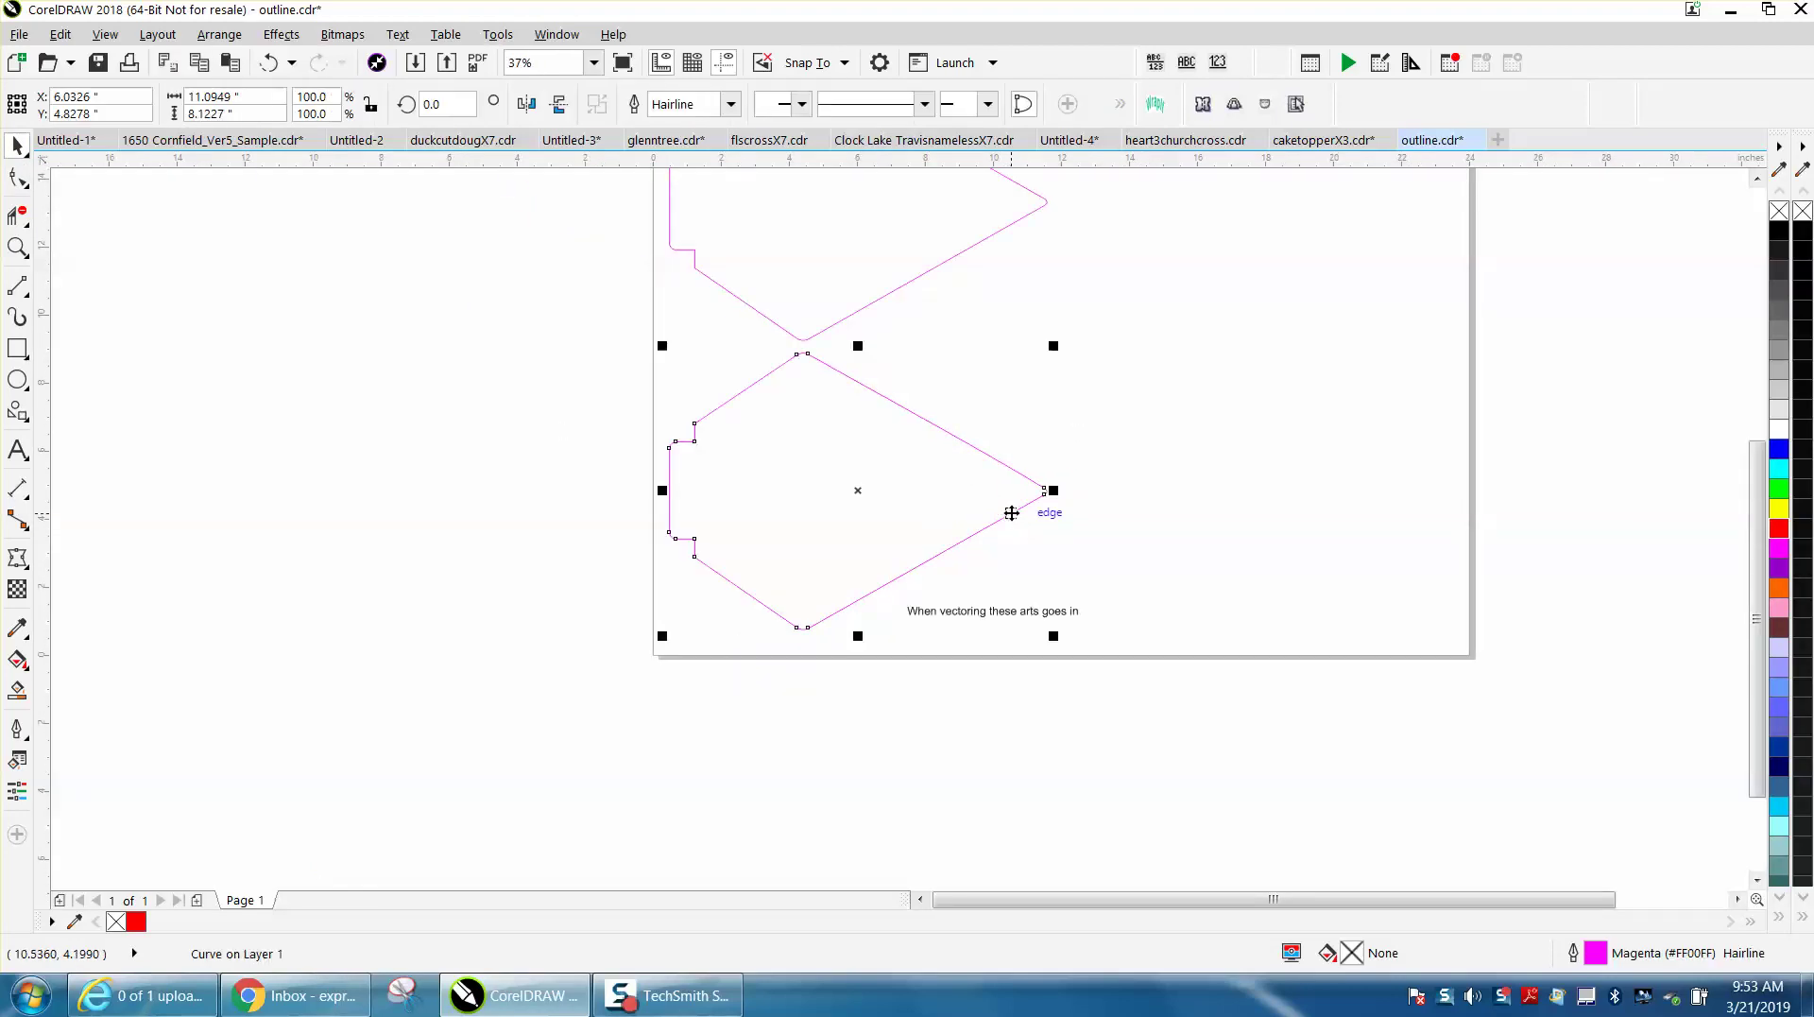
{"action": "left_click_drag", "start_coordinate": [1017, 515], "coordinate": [1191, 491]}
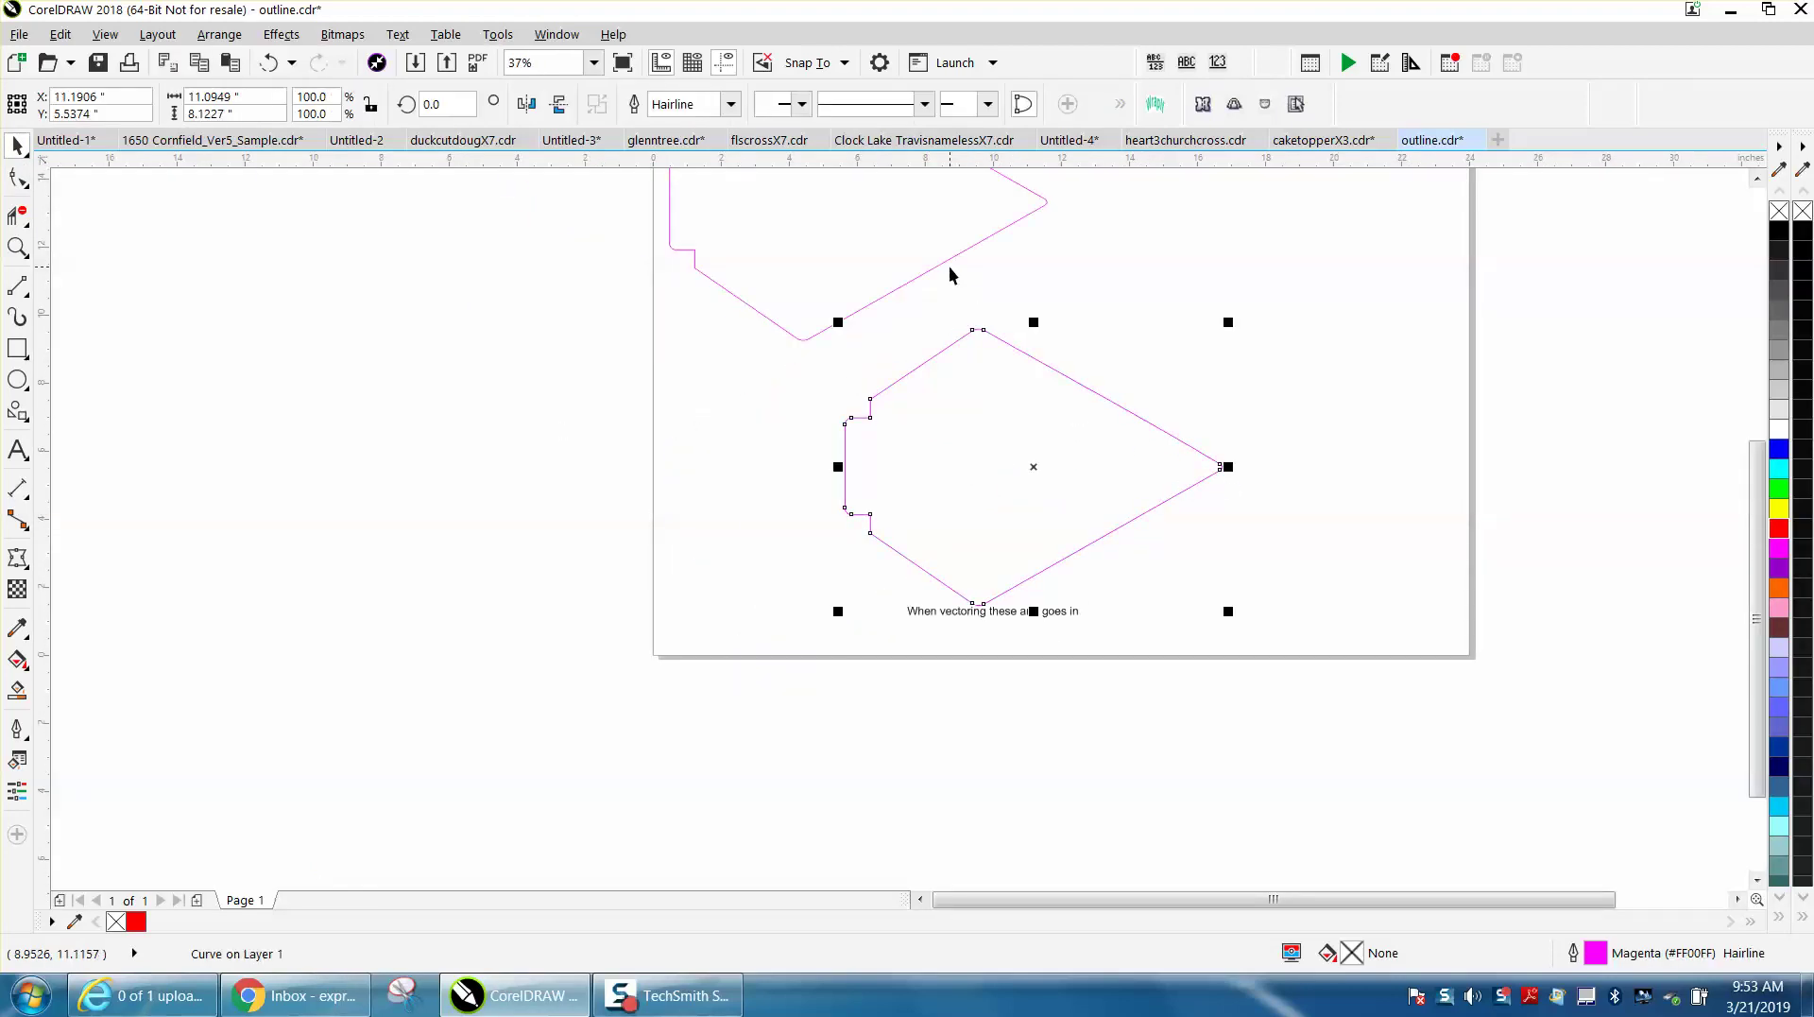
{"action": "left_click_drag", "start_coordinate": [948, 274], "coordinate": [1125, 312]}
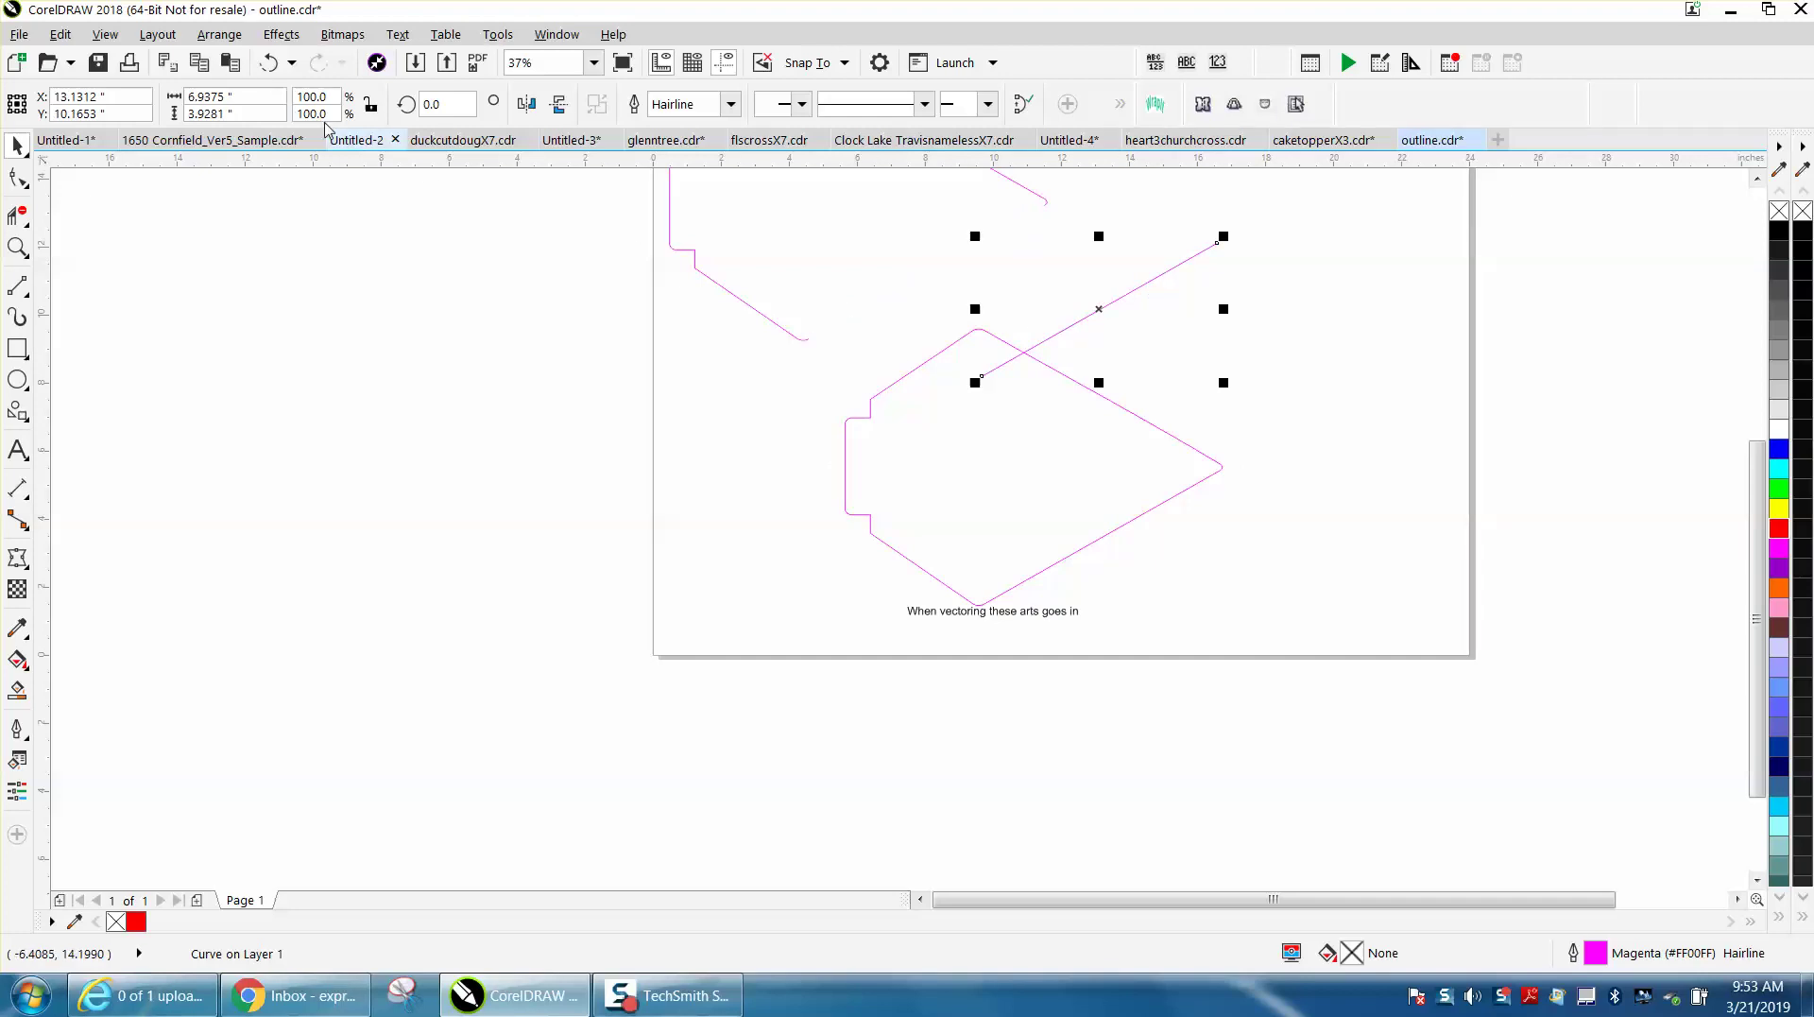
{"action": "left_click", "coordinate": [269, 62]}
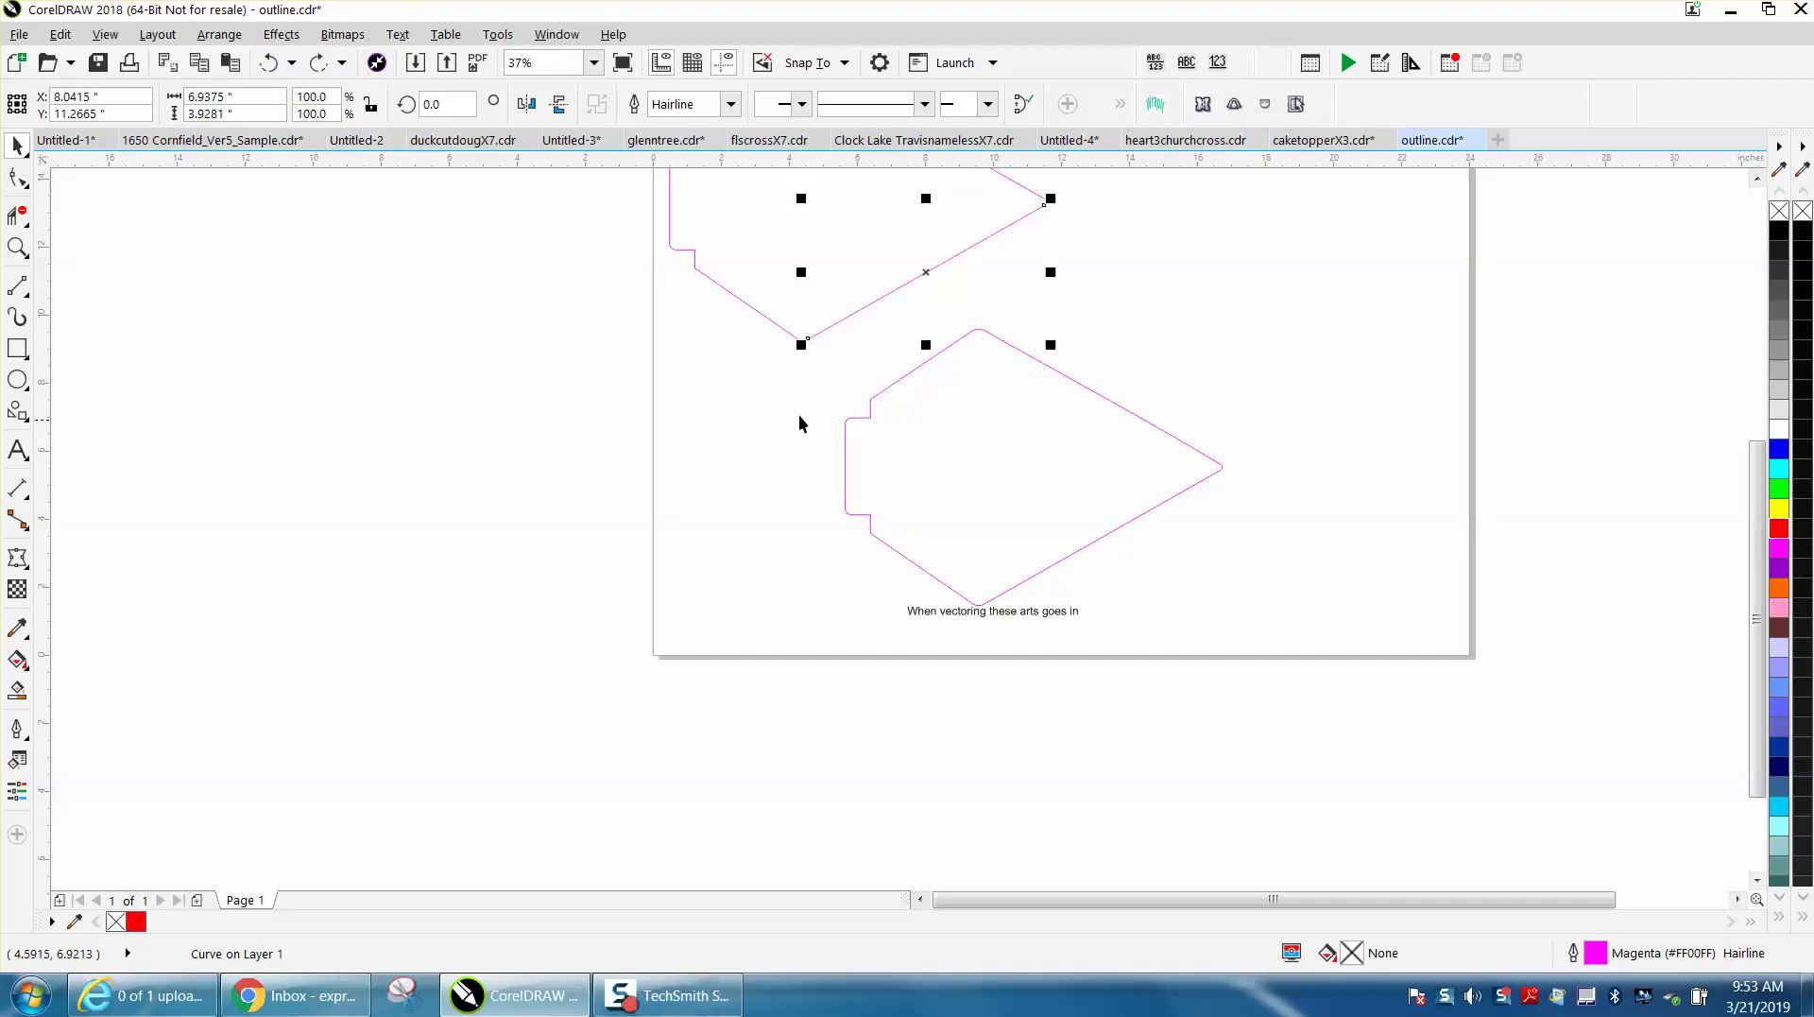
{"action": "scroll", "coordinate": [870, 430], "scroll_direction": "down", "scroll_amount": 2}
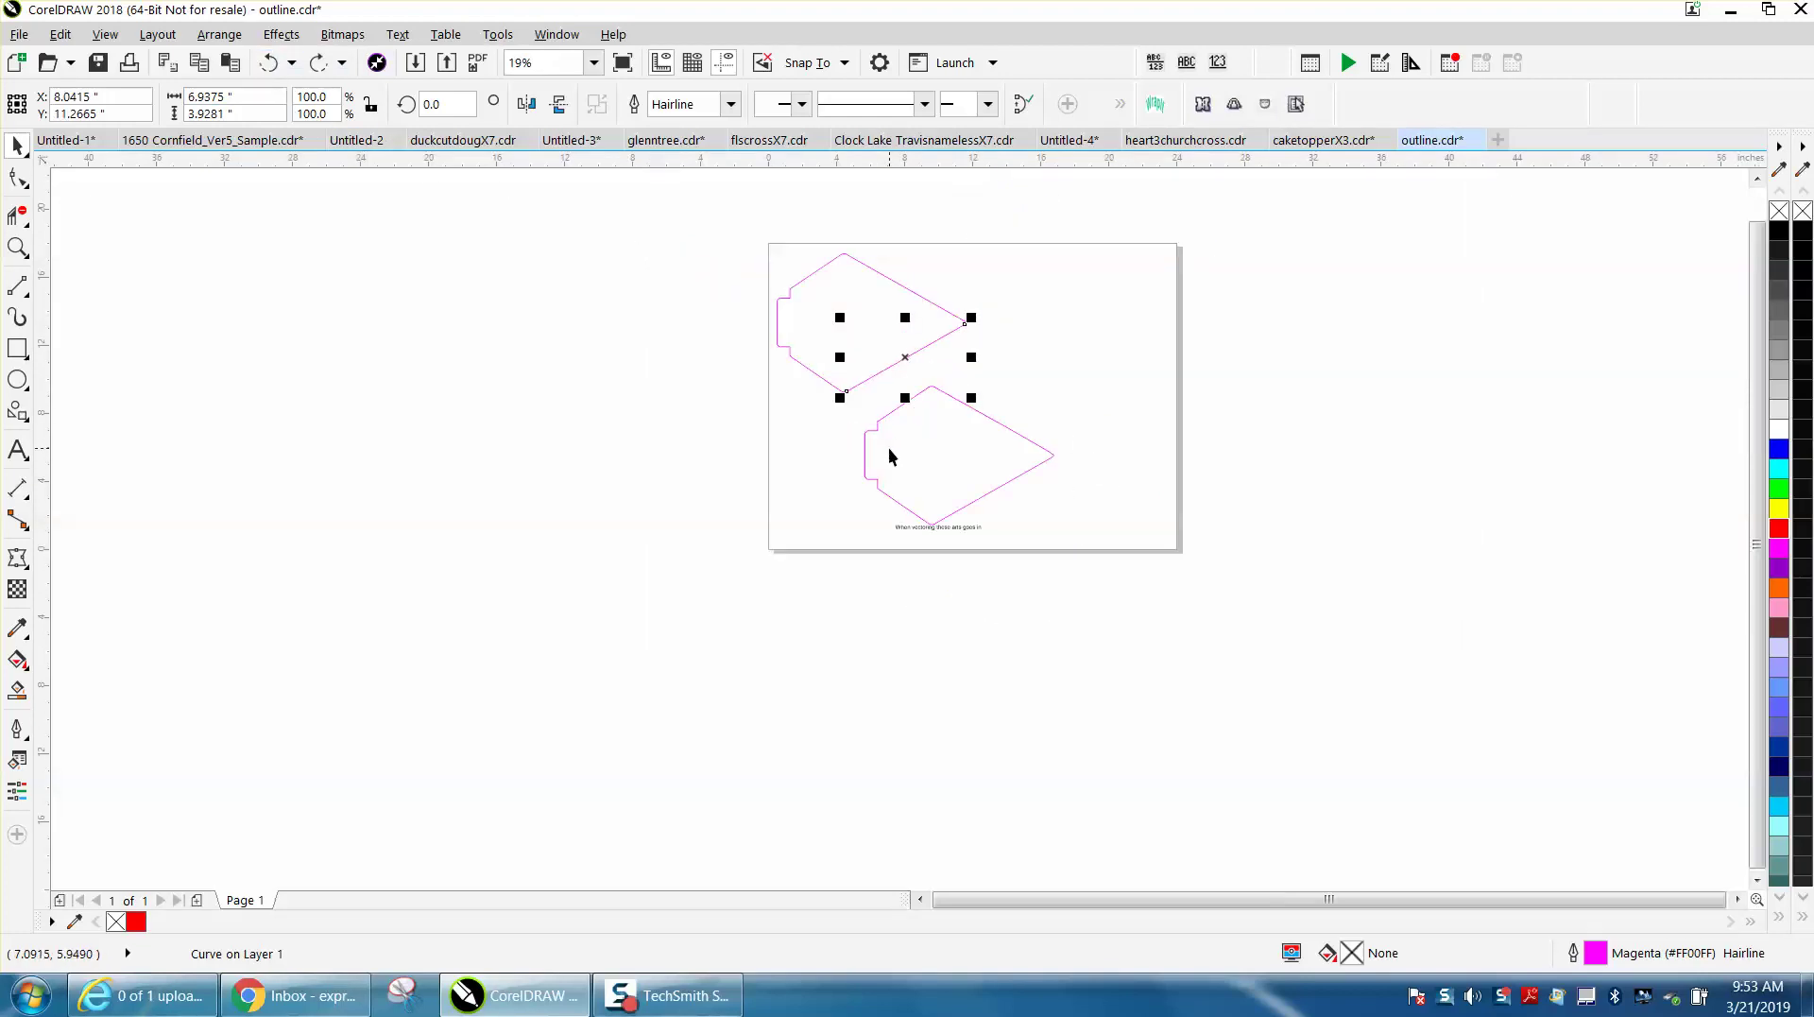
{"action": "left_click", "coordinate": [17, 249]}
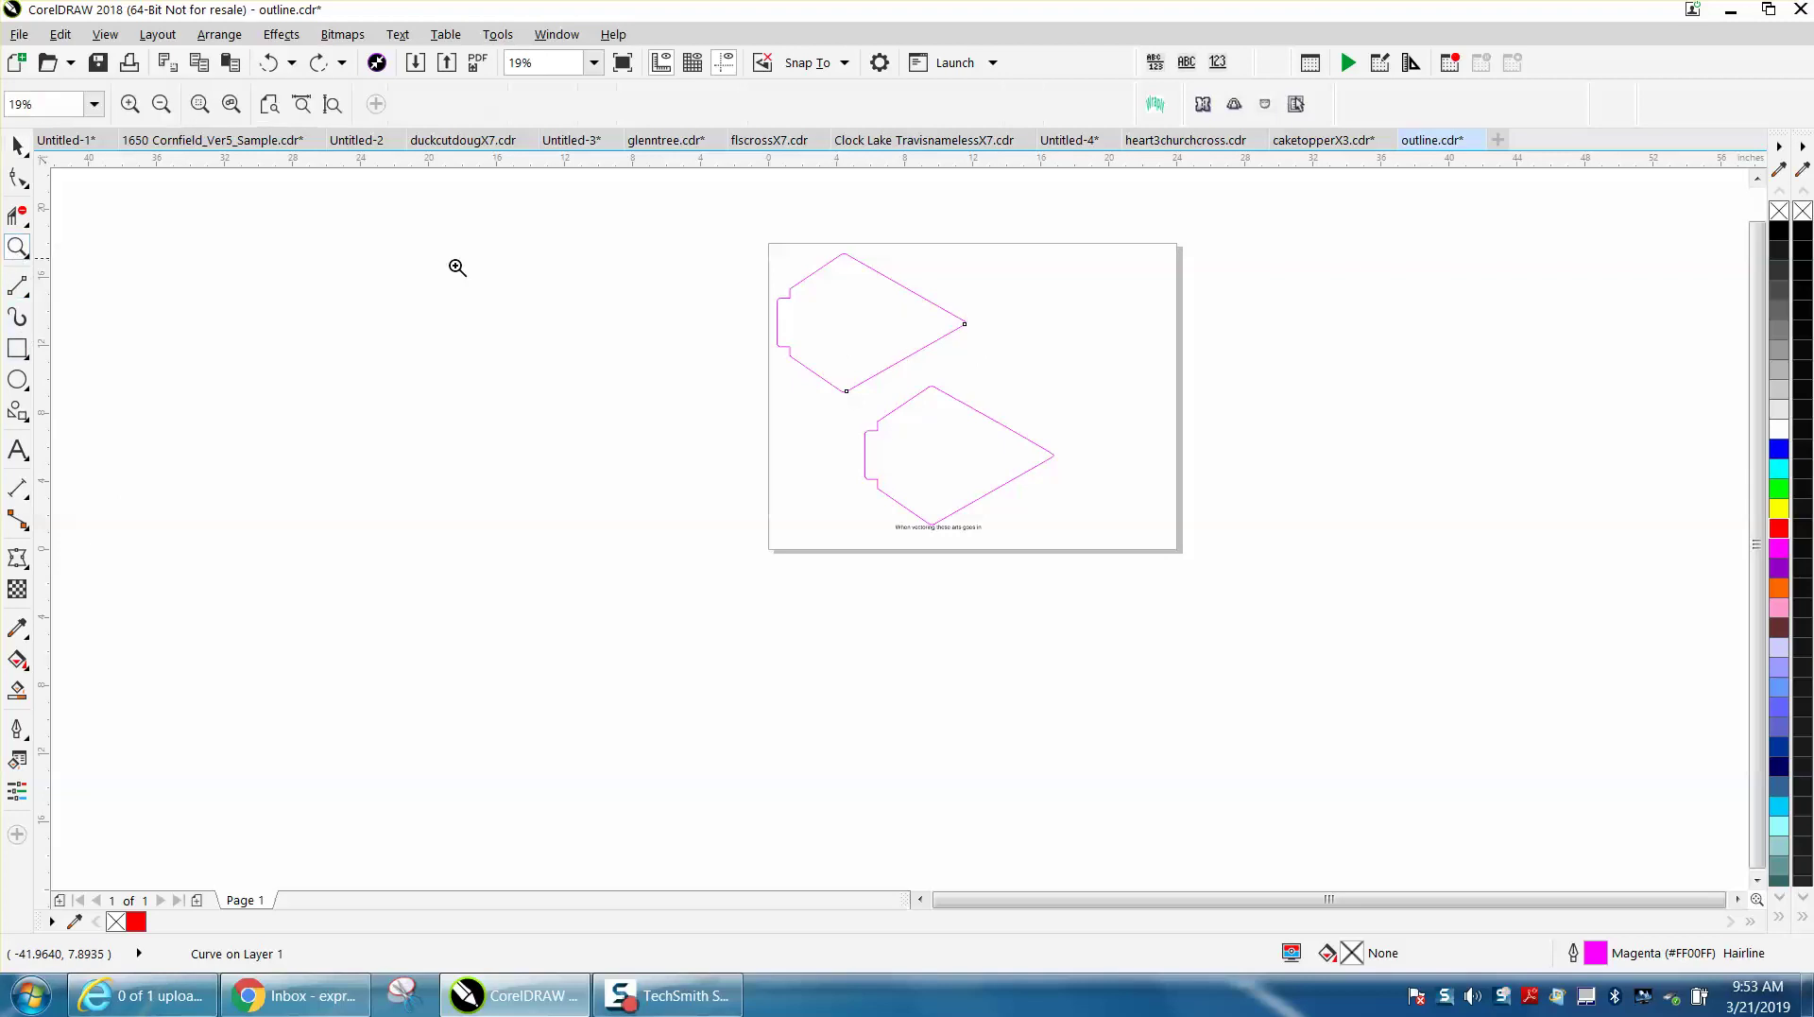
Fill the upper shape solid black with Smart Fill.
{"action": "left_click_drag", "start_coordinate": [769, 251], "coordinate": [1172, 475]}
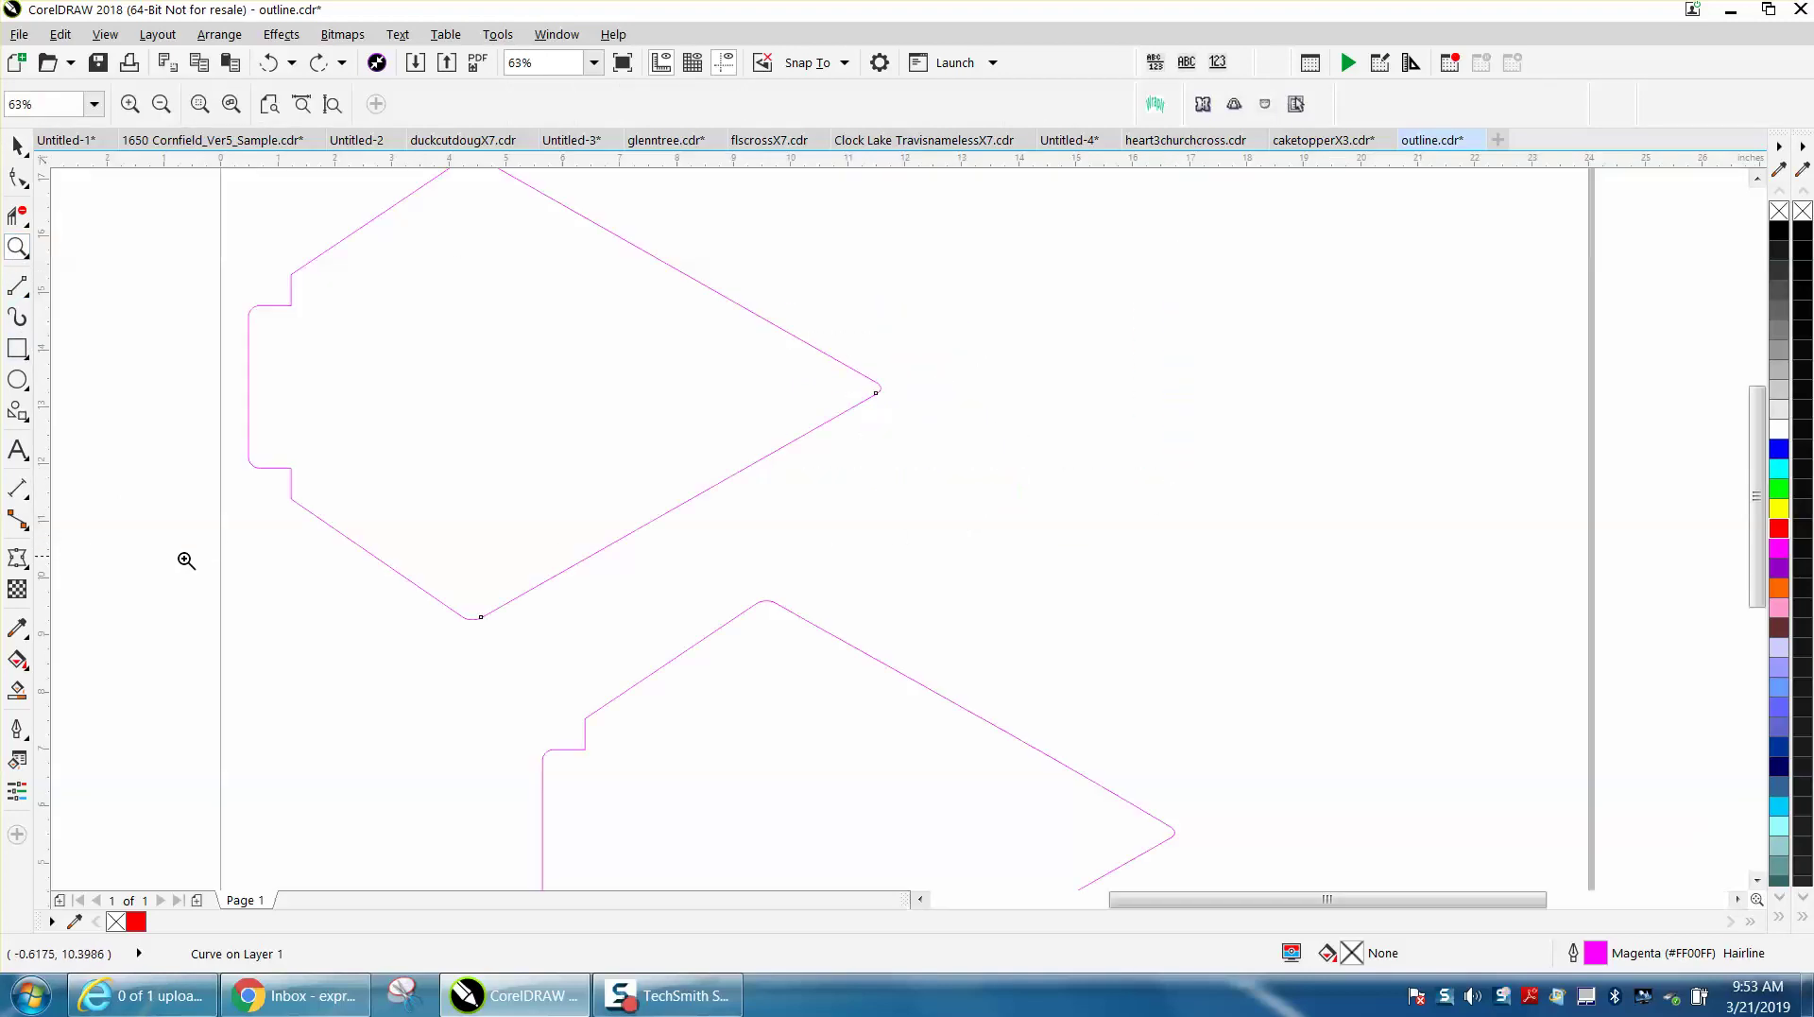
{"action": "left_click", "coordinate": [17, 690]}
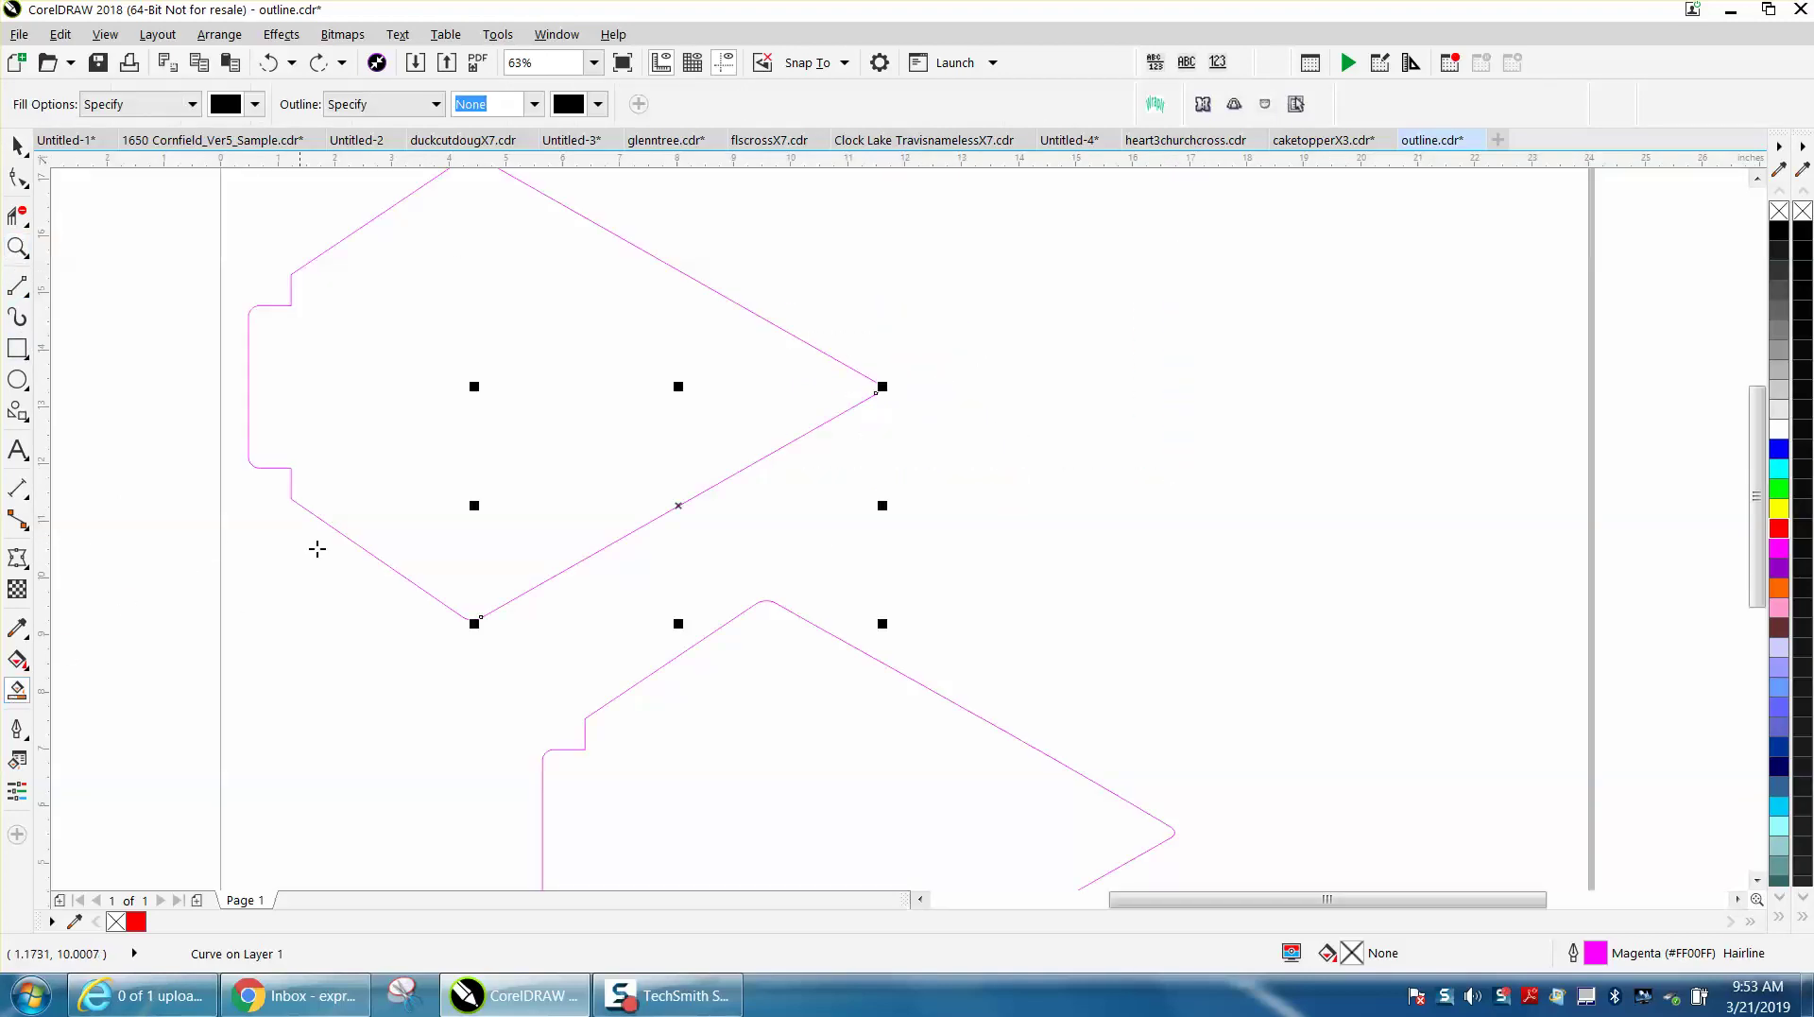
{"action": "left_click", "coordinate": [466, 467]}
{"action": "key", "text": "F3"}
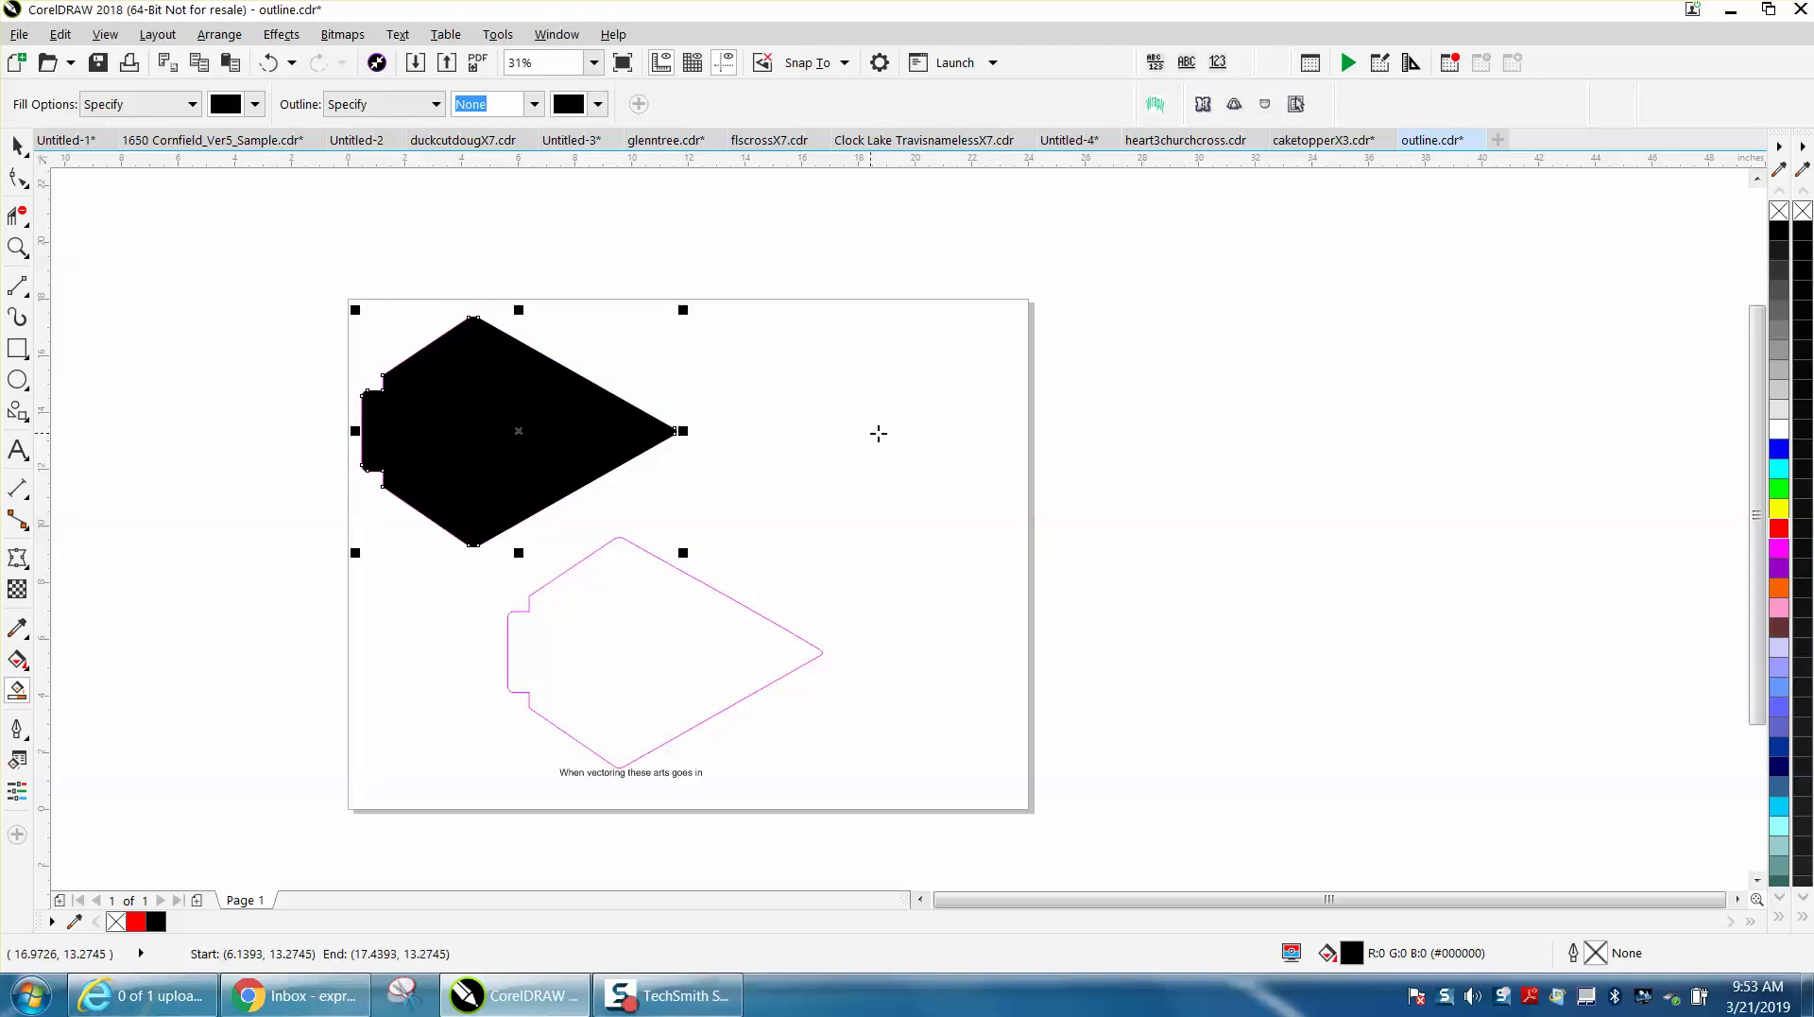
Duplicate the black shape to the right with no fill and a red outline.
{"action": "left_click", "coordinate": [17, 144]}
{"action": "left_click_drag", "start_coordinate": [469, 397], "coordinate": [1008, 441]}
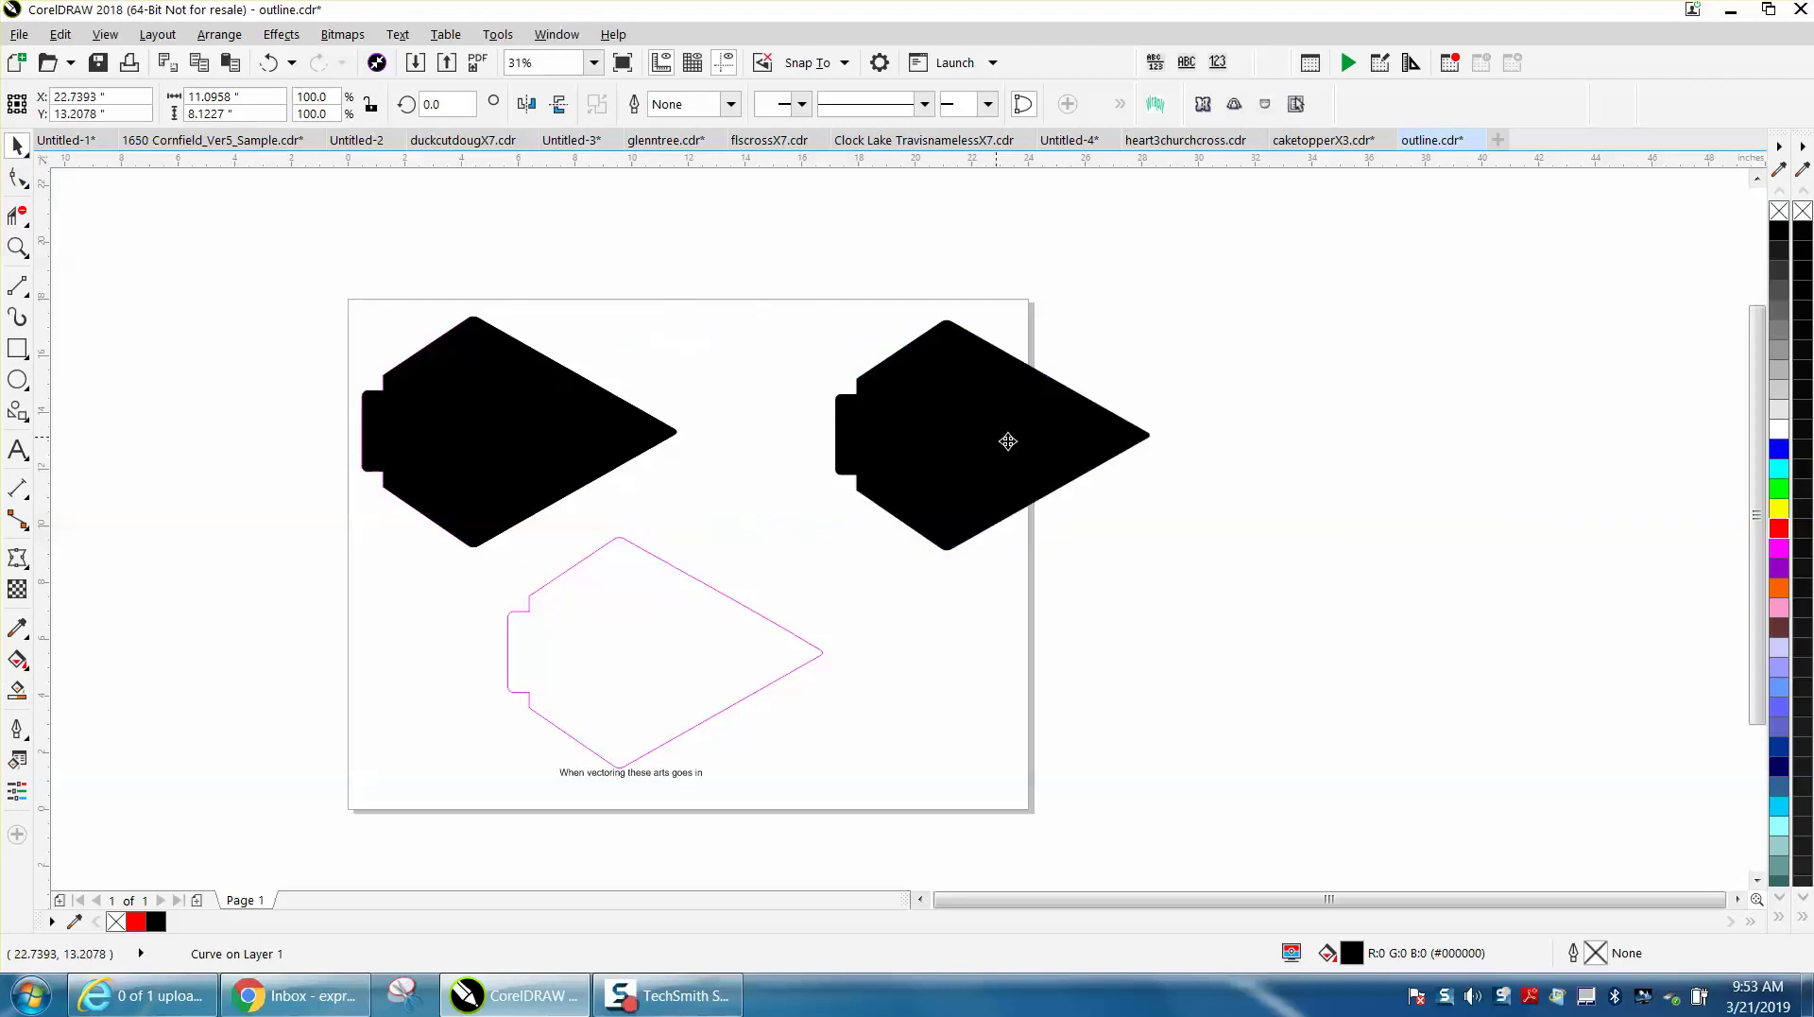
{"action": "left_click", "coordinate": [1779, 209]}
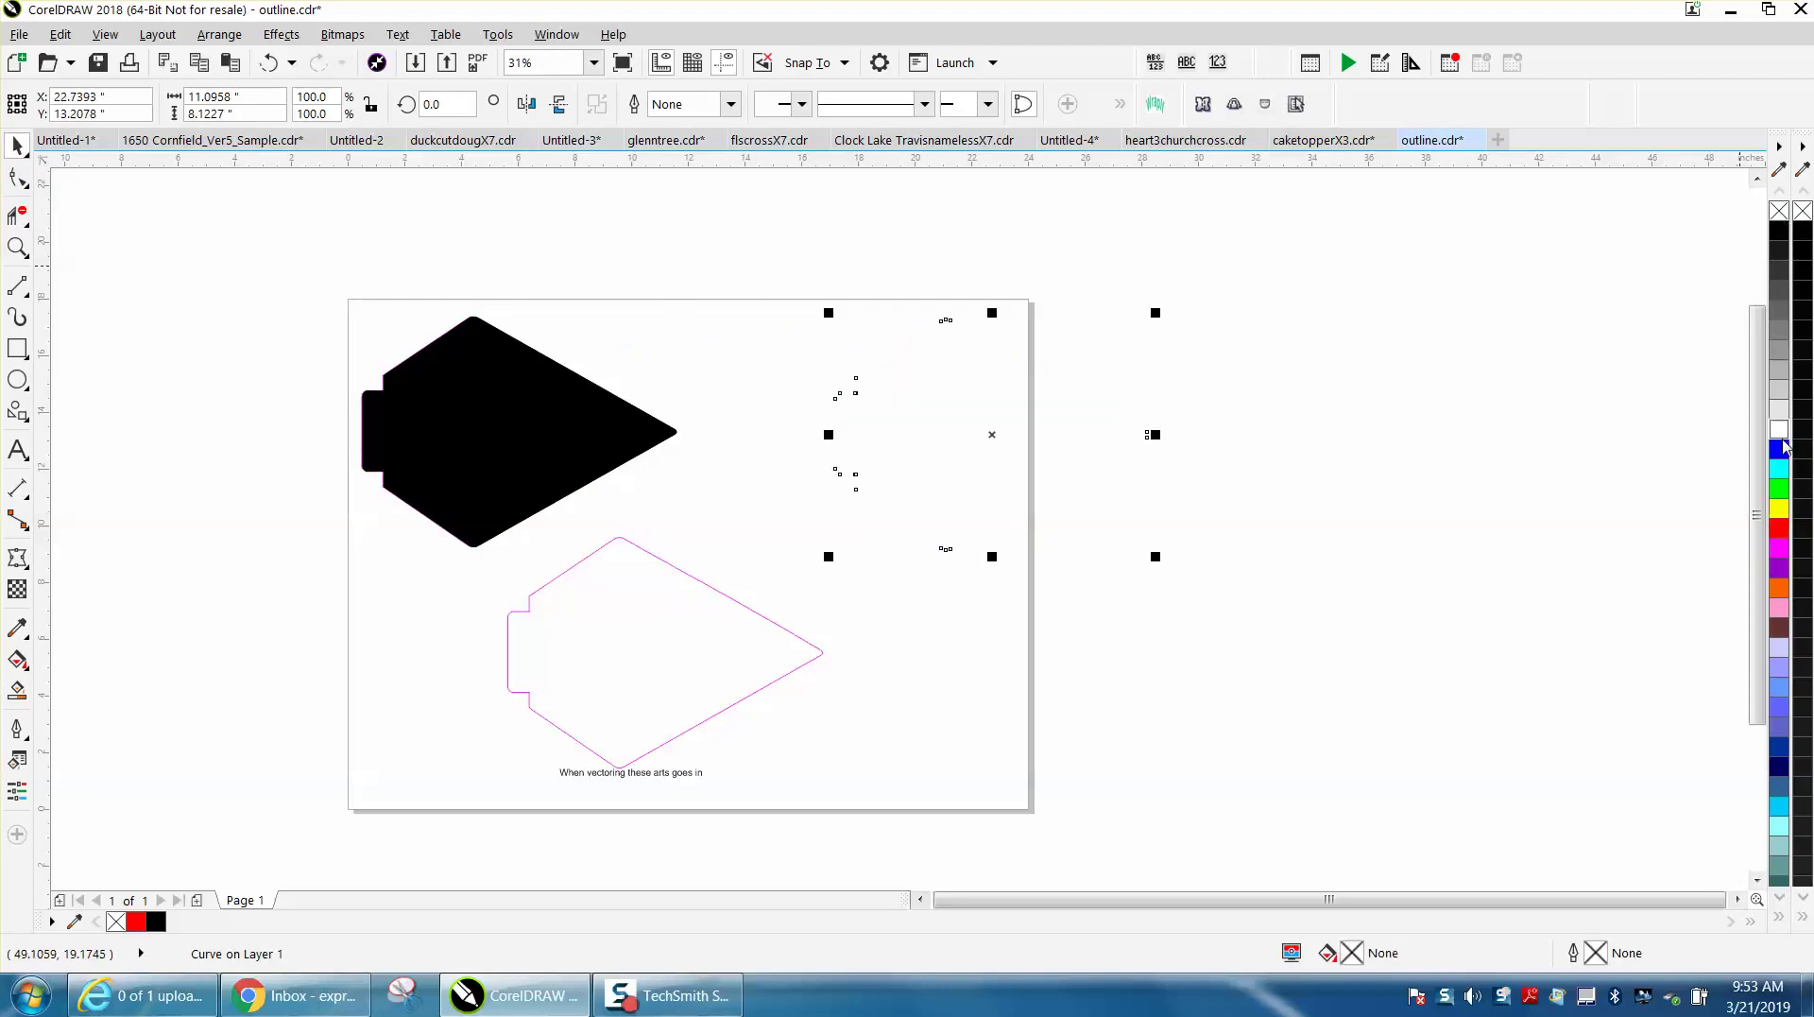
{"action": "right_click", "coordinate": [1779, 527]}
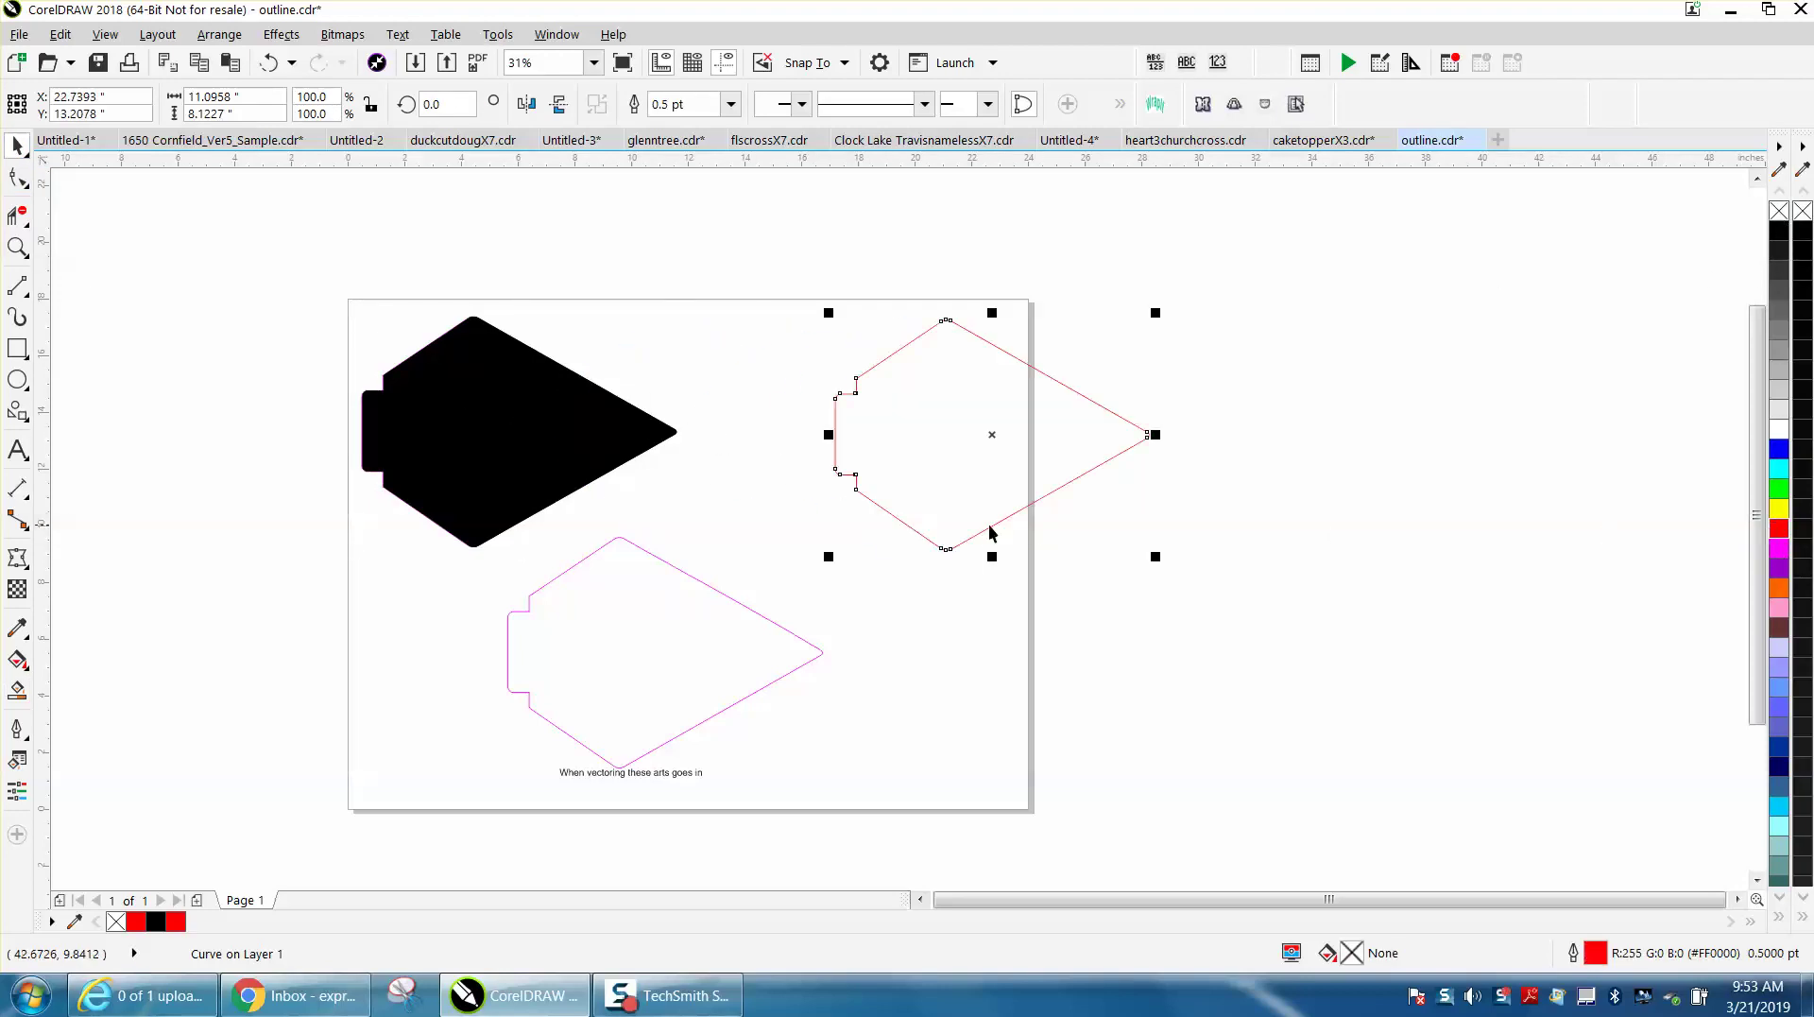
{"action": "left_click", "coordinate": [592, 472]}
Delete the black filled shape and all pieces of the top-left magenta outline.
{"action": "key", "text": "Escape"}
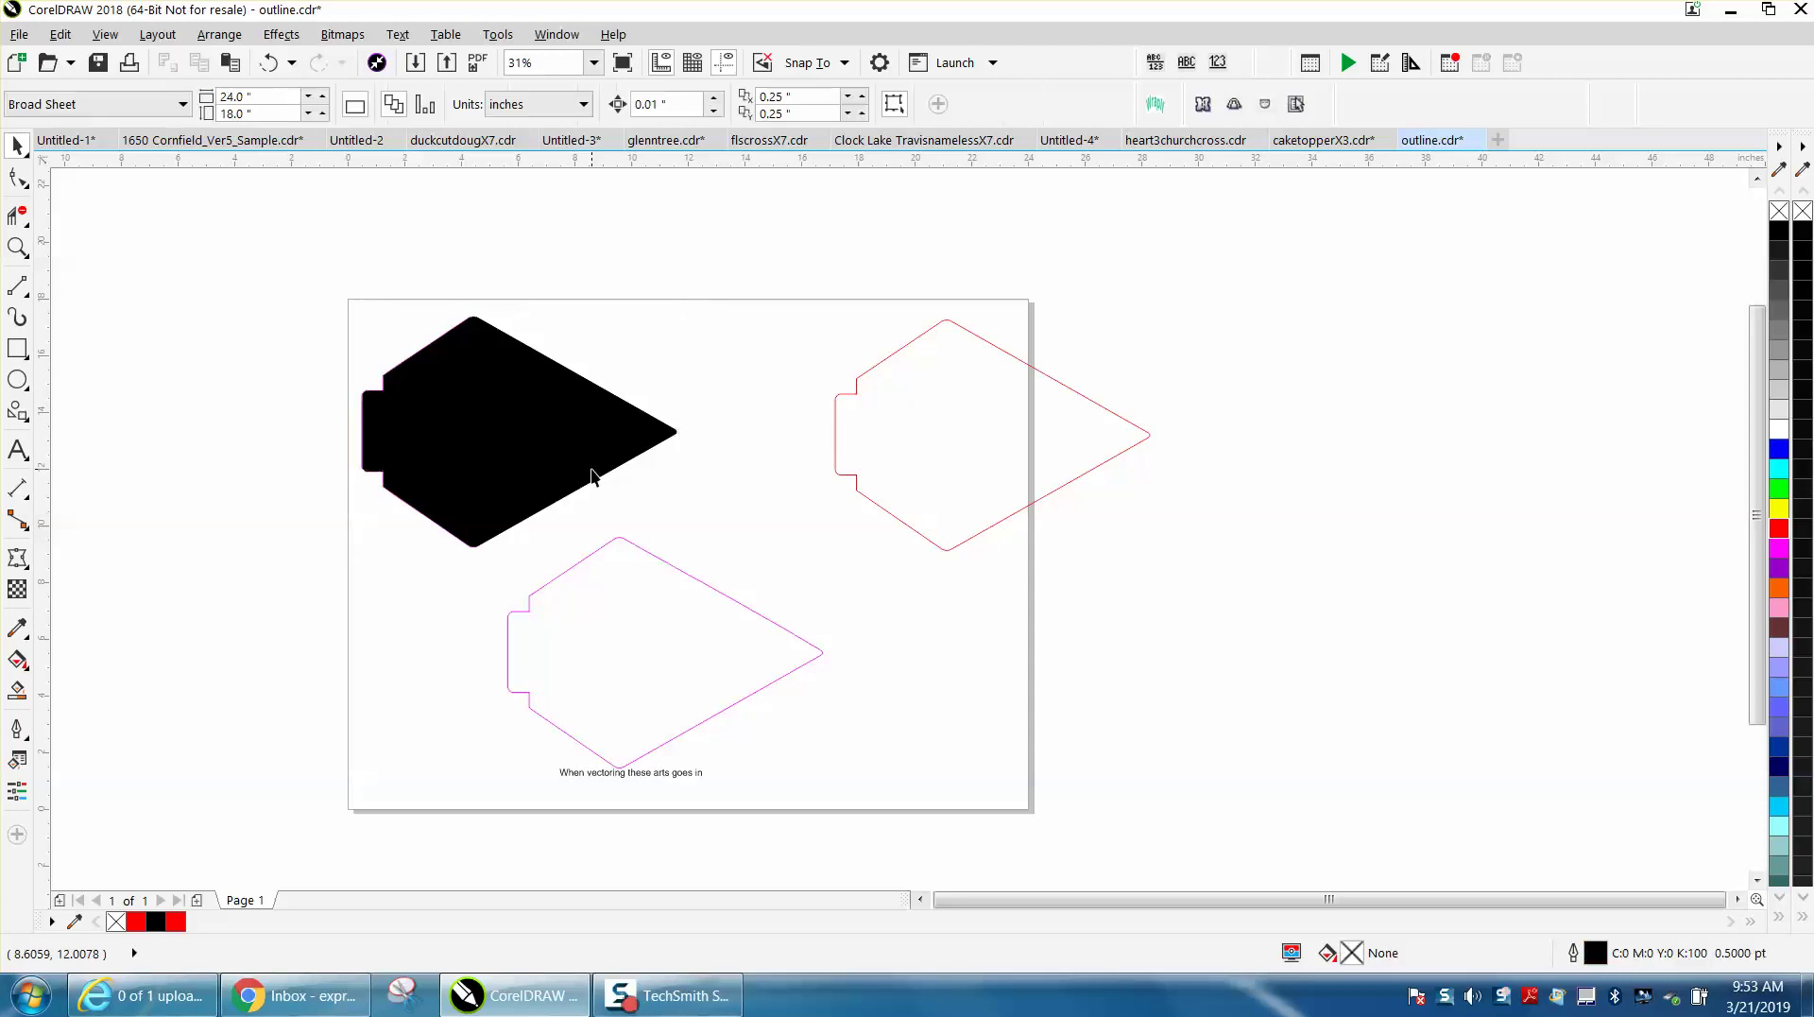
{"action": "left_click", "coordinate": [592, 473]}
{"action": "key", "text": "Delete"}
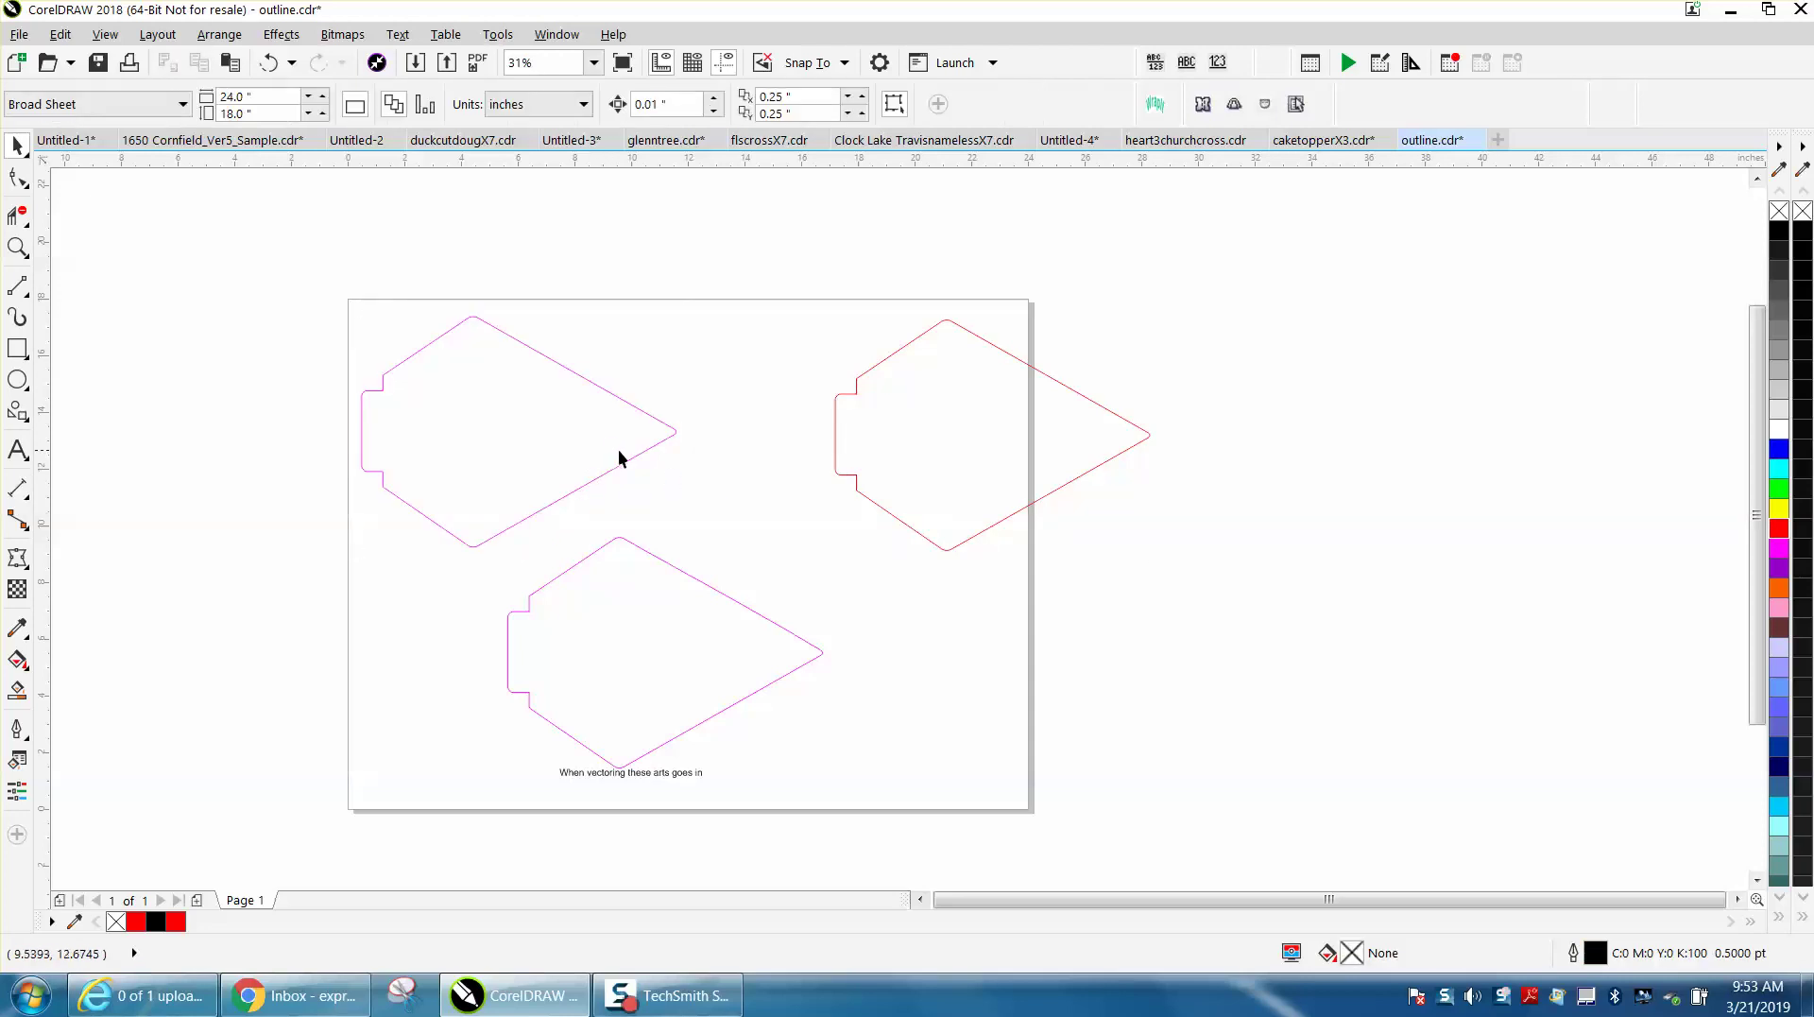
{"action": "left_click", "coordinate": [402, 359]}
{"action": "left_click", "coordinate": [323, 365]}
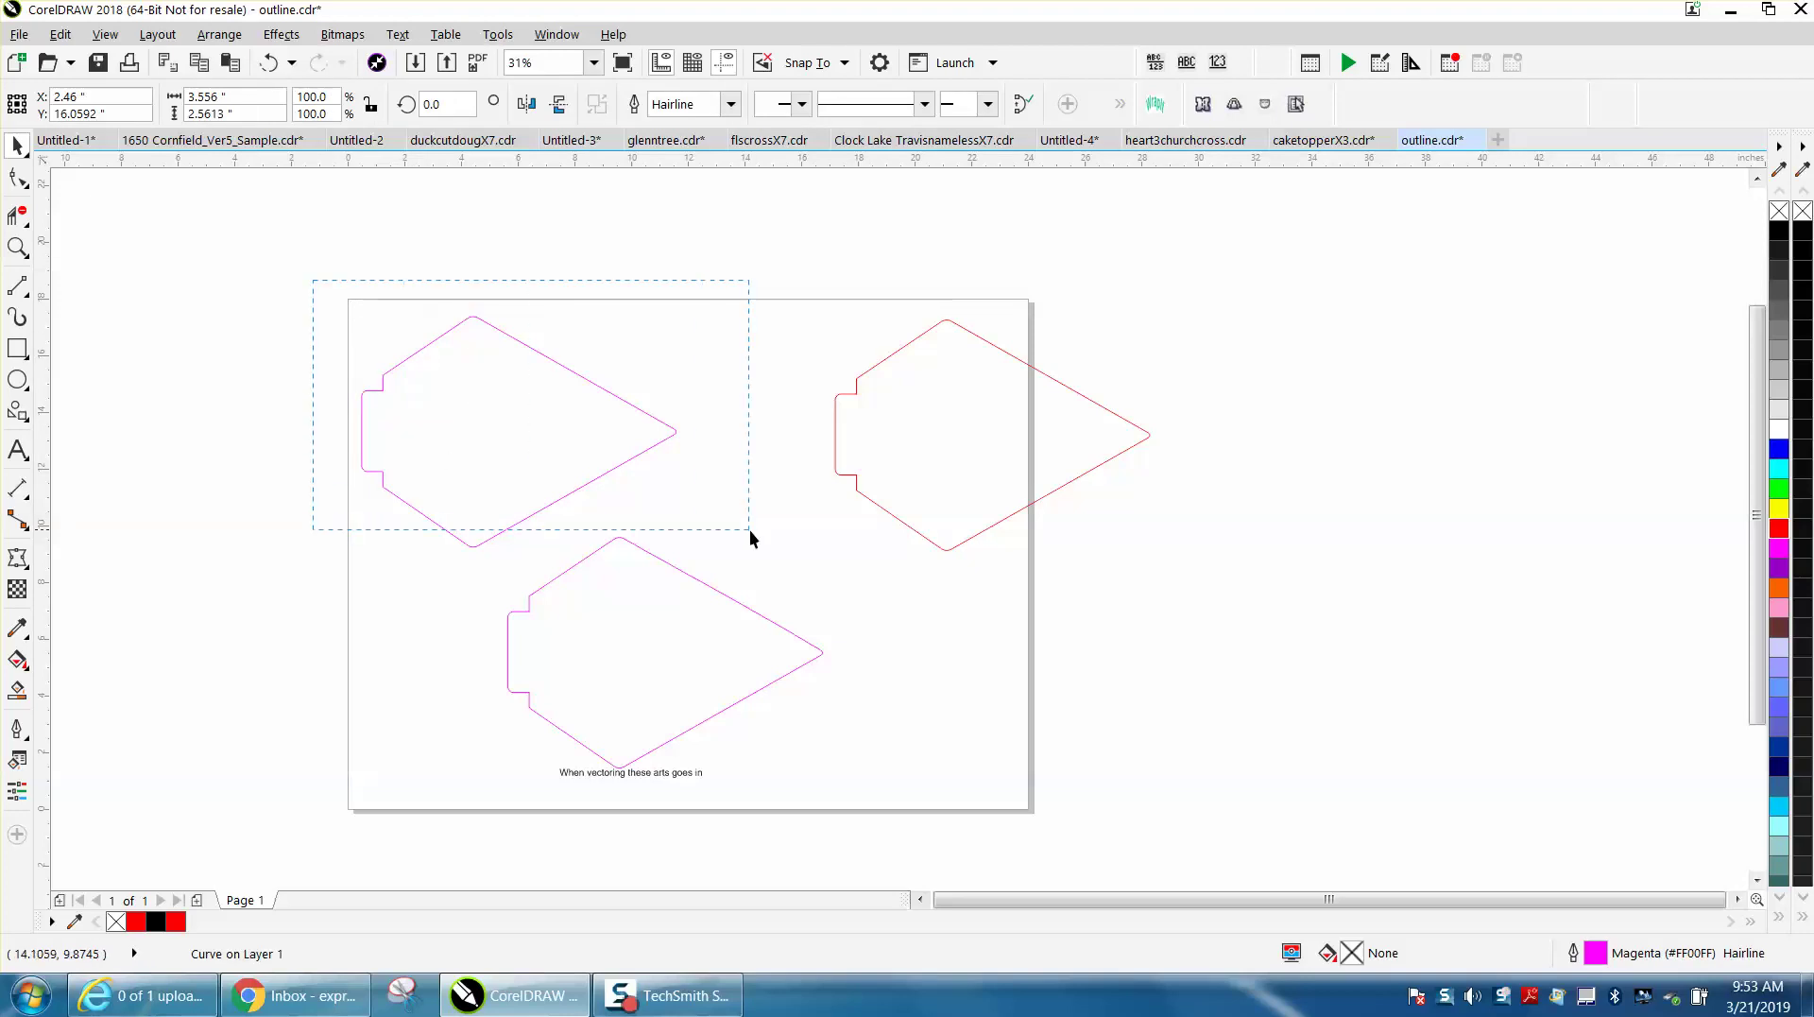
{"action": "left_click_drag", "start_coordinate": [751, 529], "coordinate": [751, 541]}
{"action": "key", "text": "Delete"}
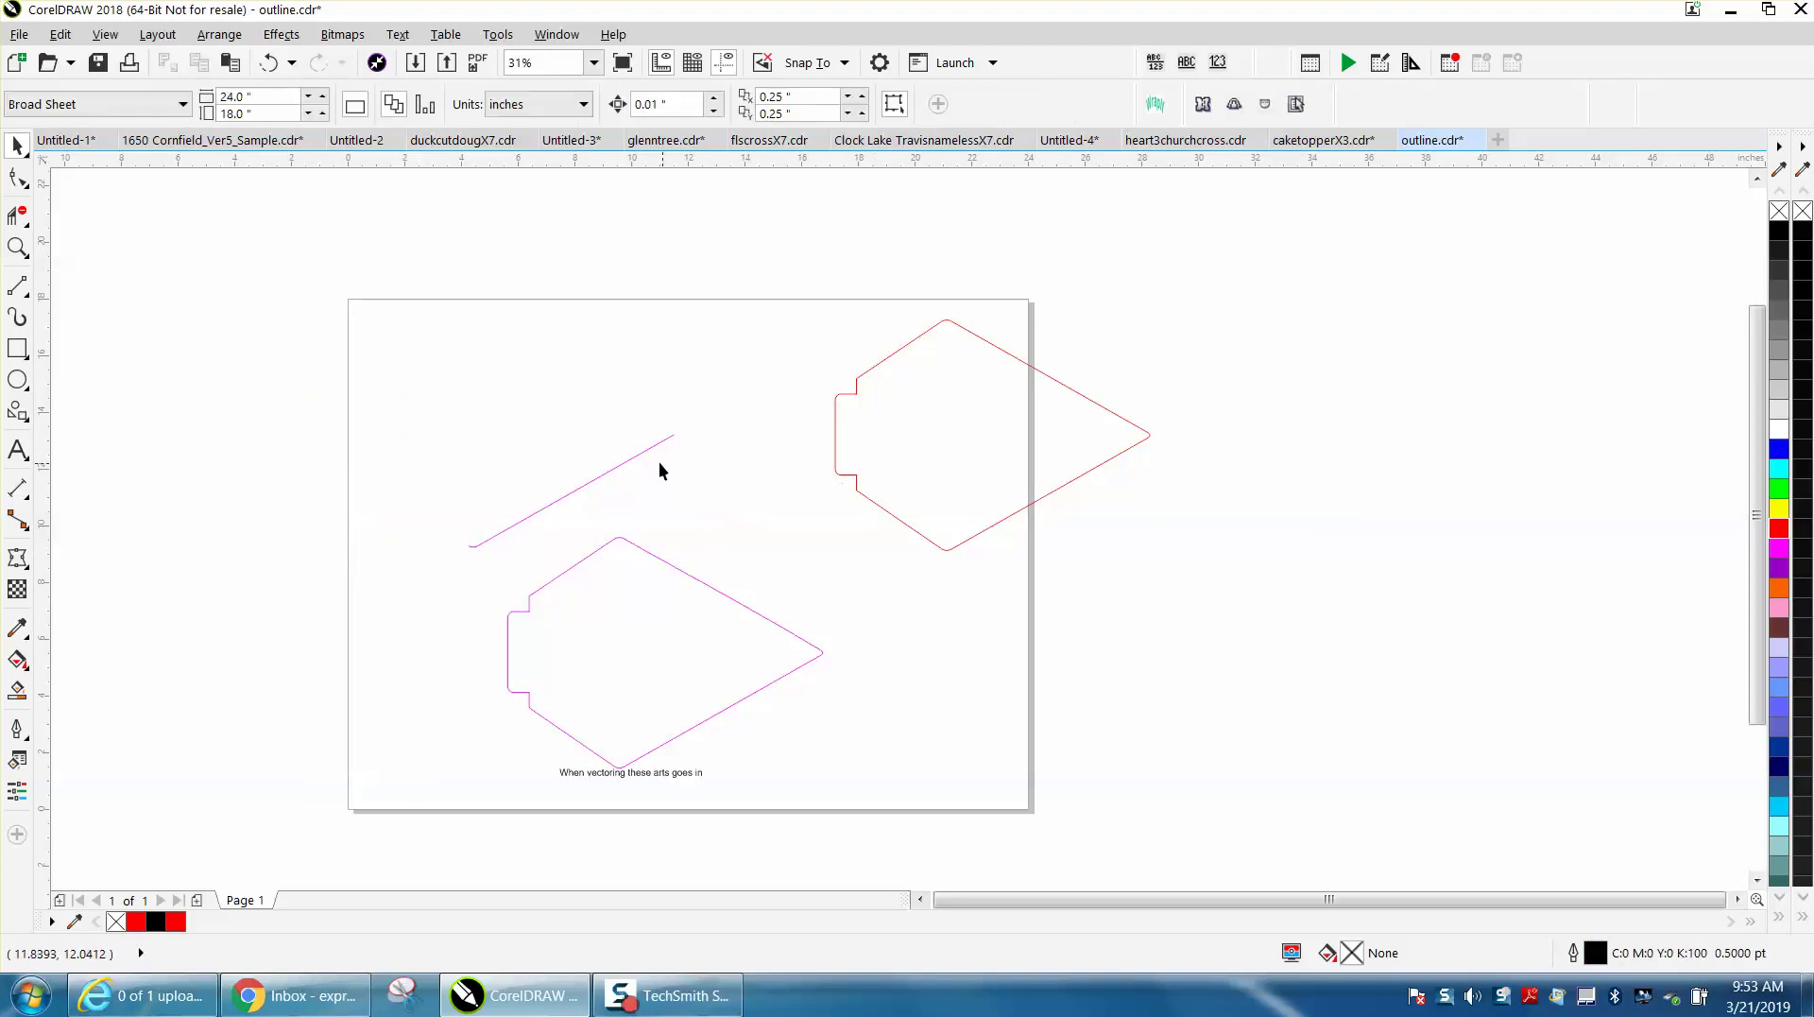
{"action": "left_click", "coordinate": [632, 457]}
{"action": "key", "text": "Delete"}
Centre the red copy and the magenta outline on the page with P.
{"action": "left_click", "coordinate": [854, 474]}
{"action": "key", "text": "p"}
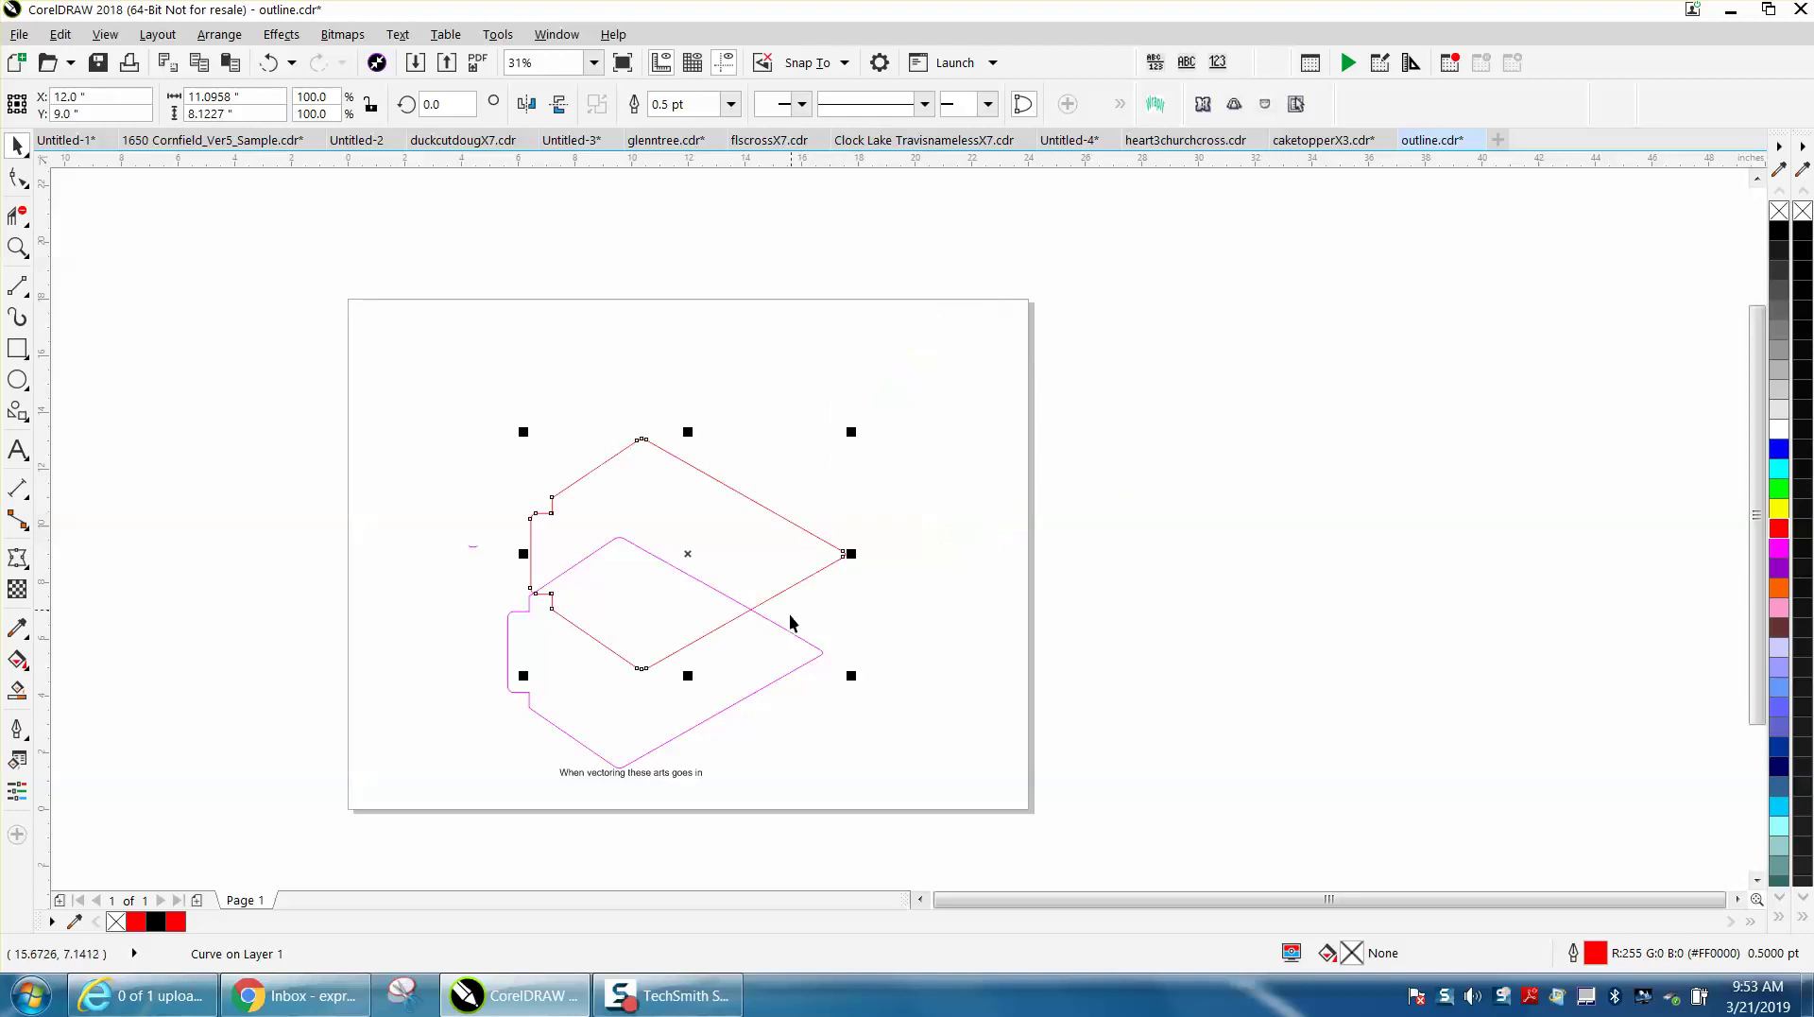
{"action": "left_click", "coordinate": [789, 638]}
{"action": "key", "text": "p"}
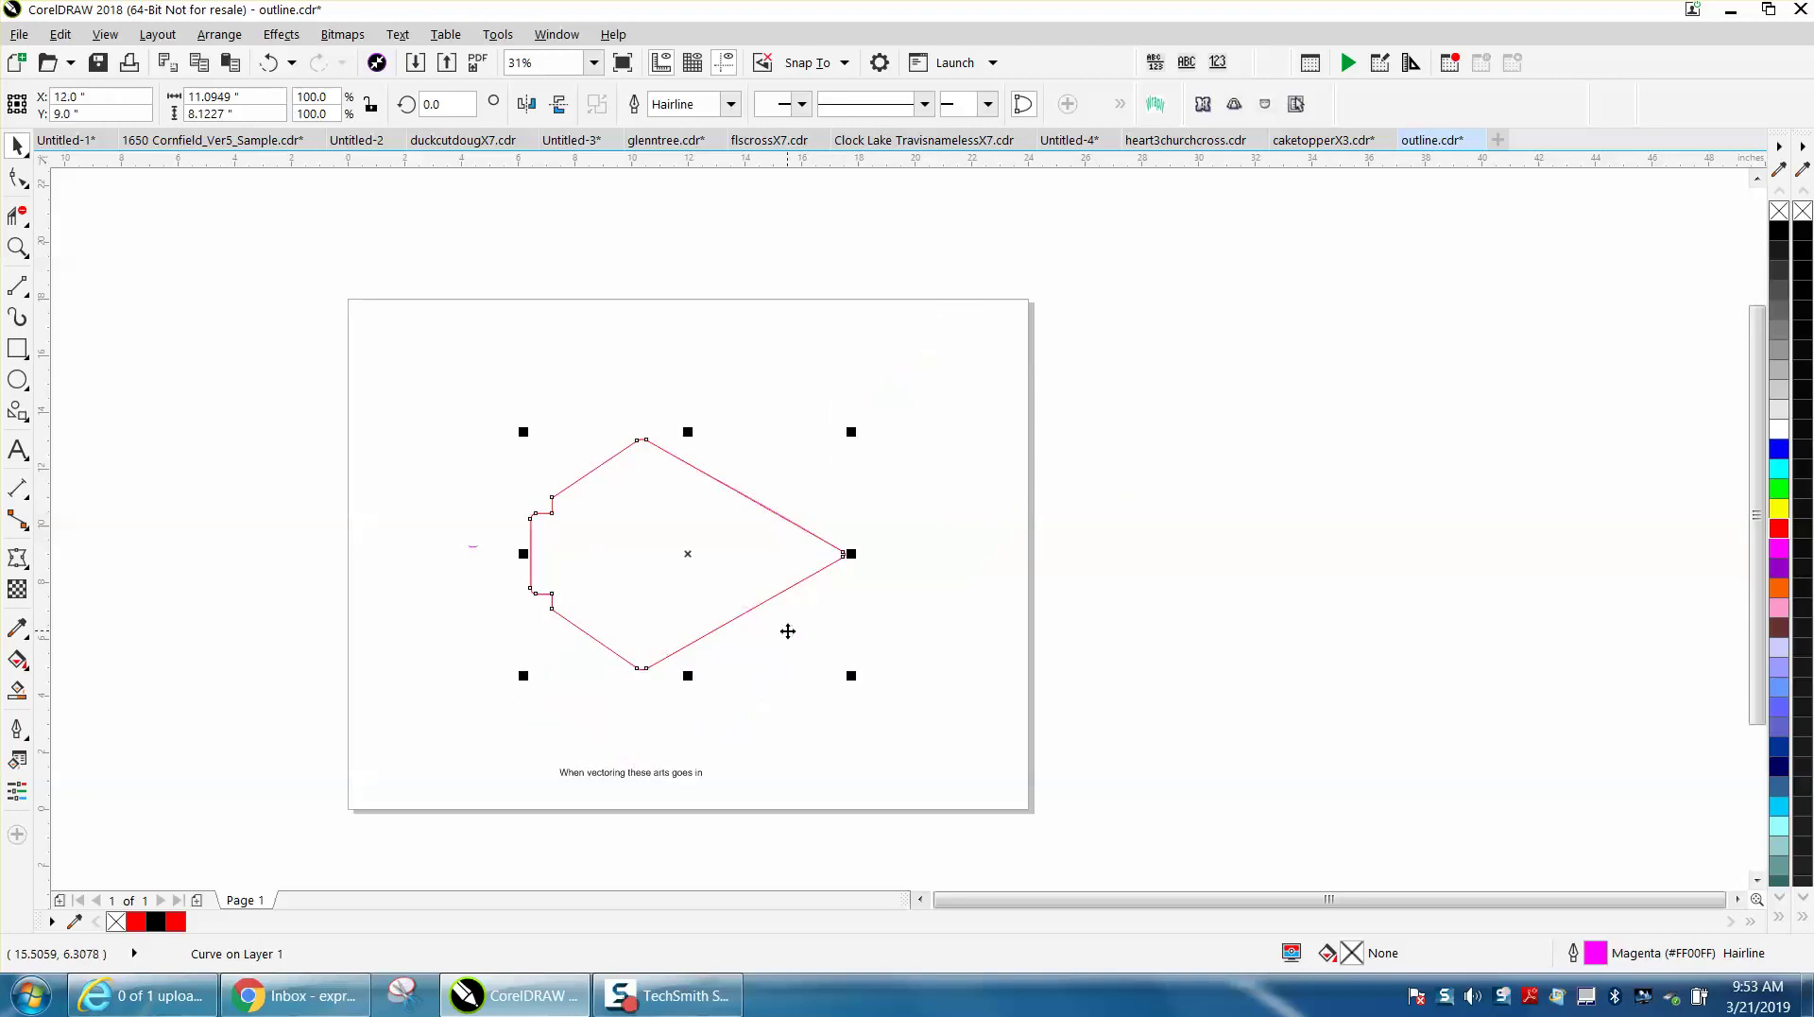
{"action": "left_click", "coordinate": [17, 247]}
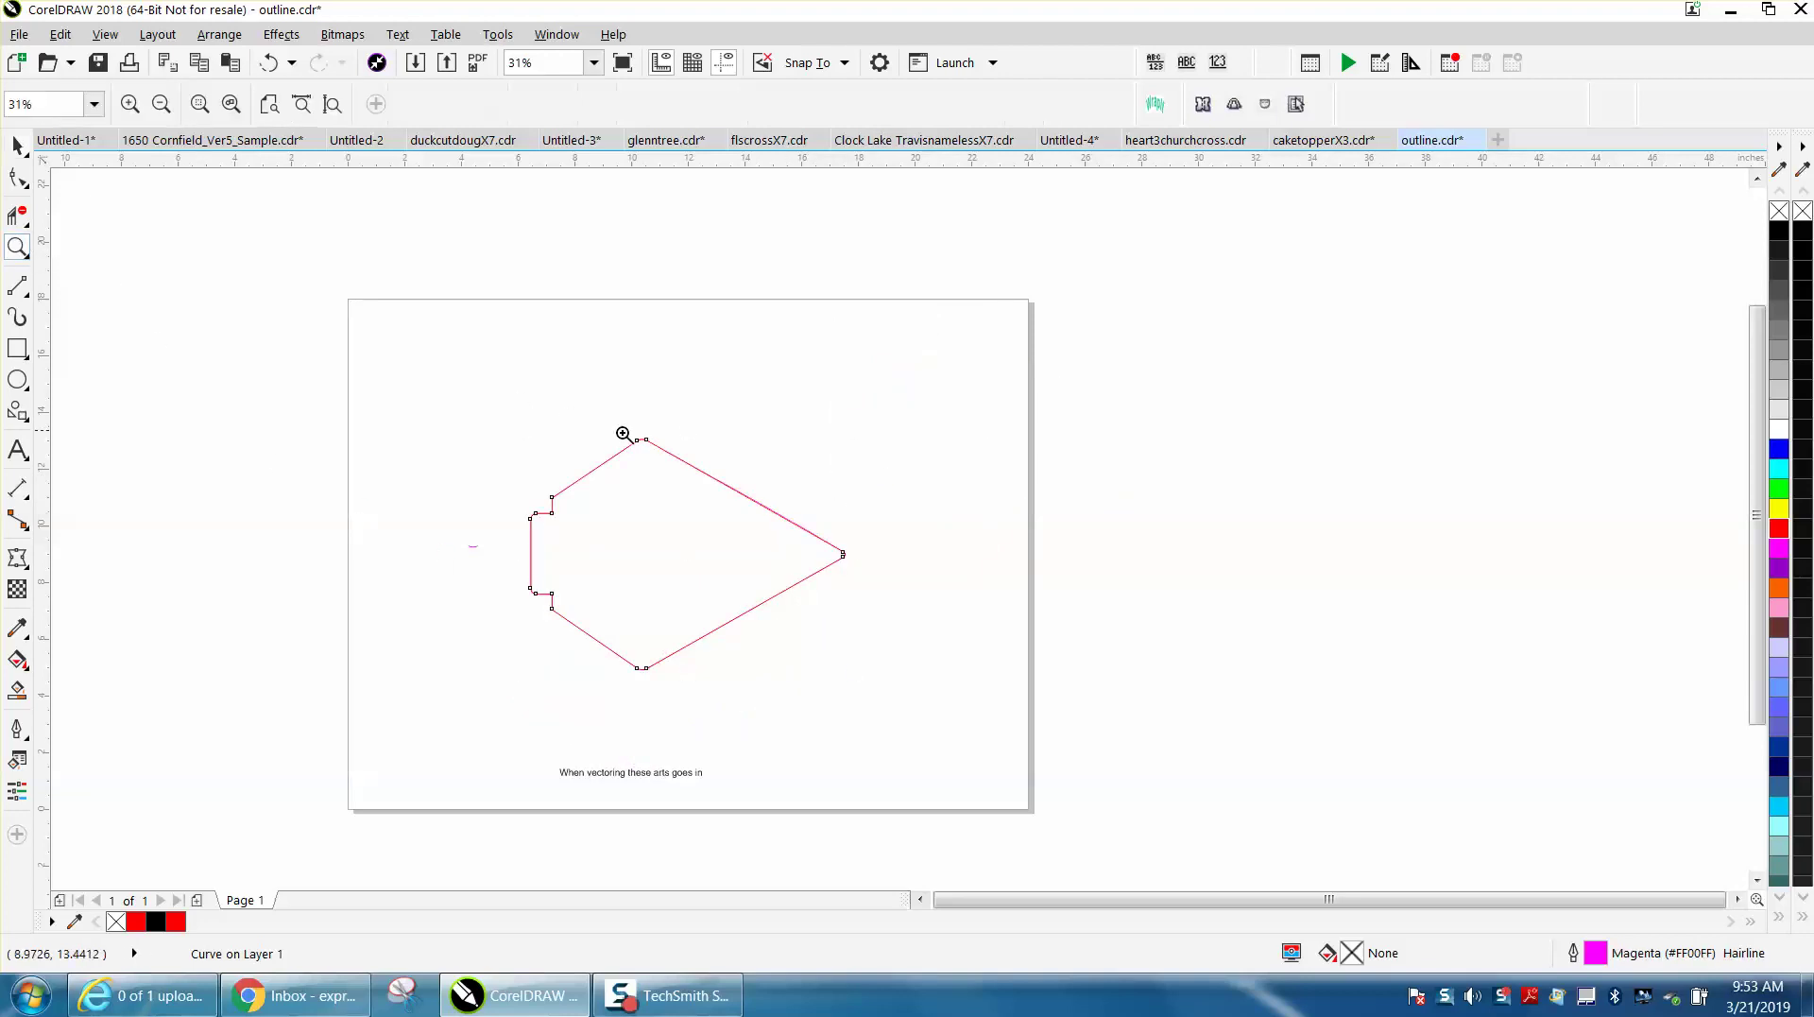
{"action": "left_click_drag", "start_coordinate": [642, 439], "coordinate": [946, 668]}
{"action": "right_click", "coordinate": [951, 663]}
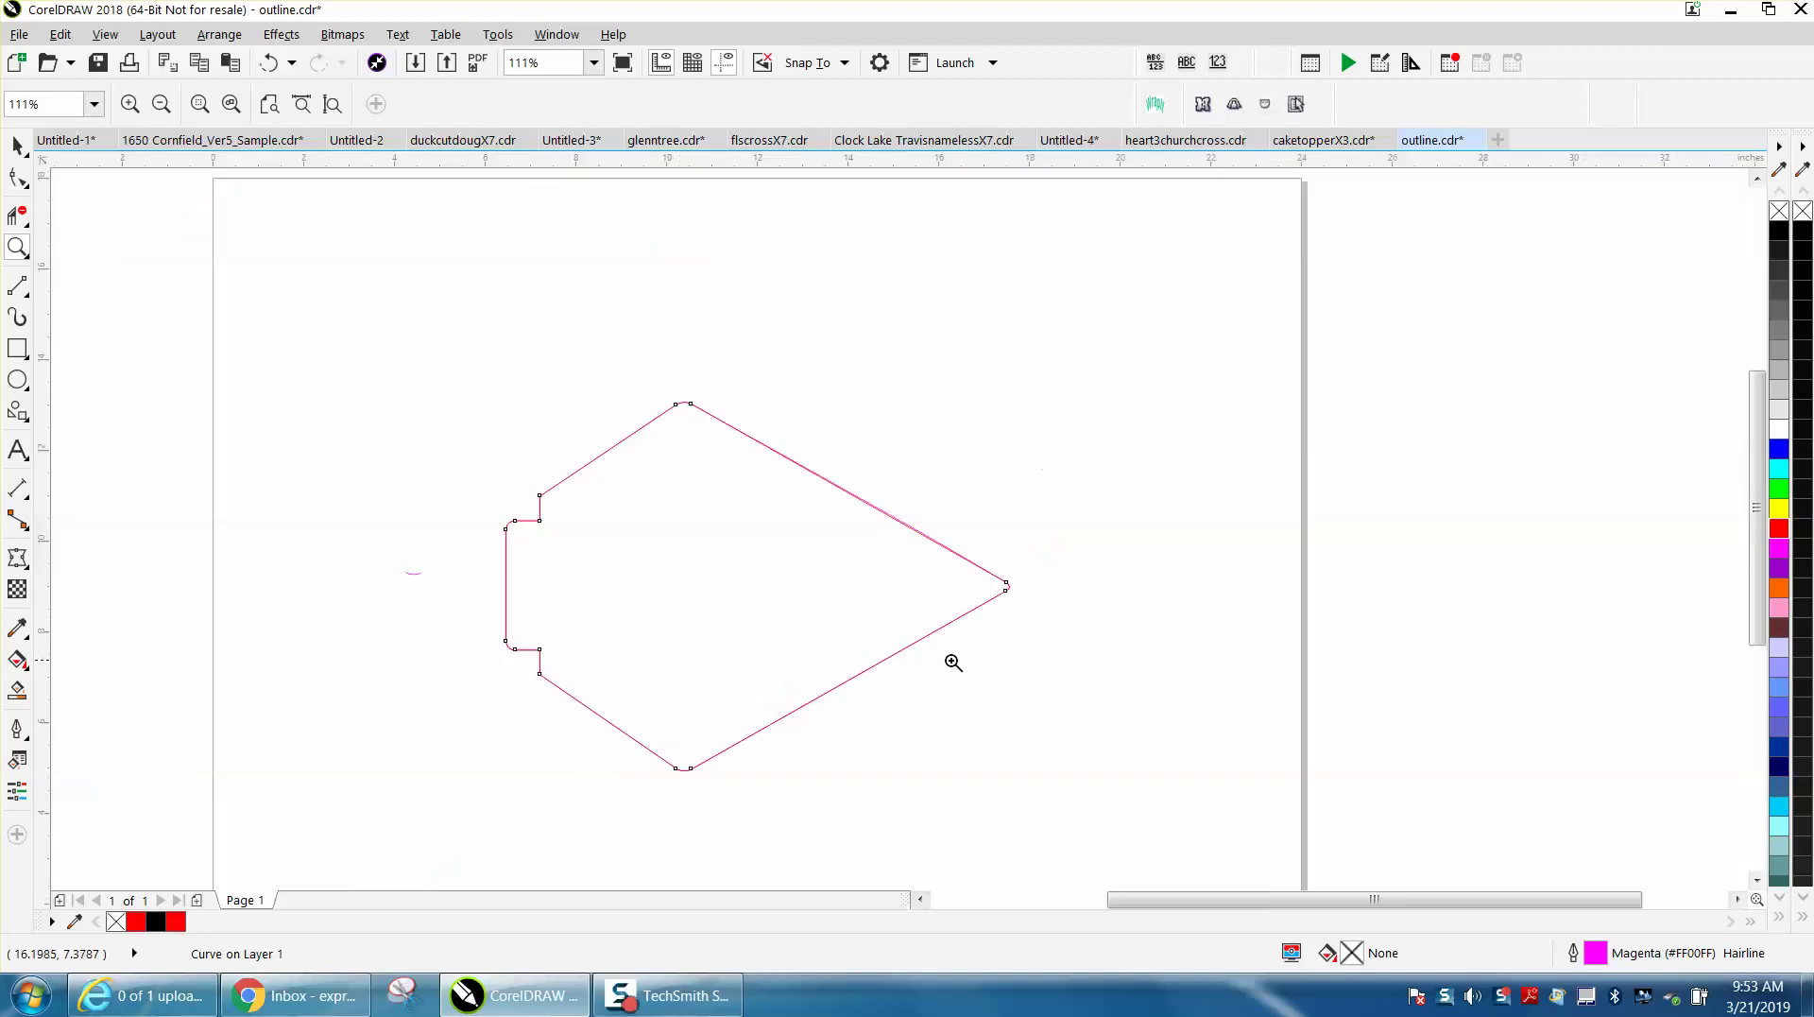
{"action": "left_click_drag", "start_coordinate": [676, 393], "coordinate": [1158, 700]}
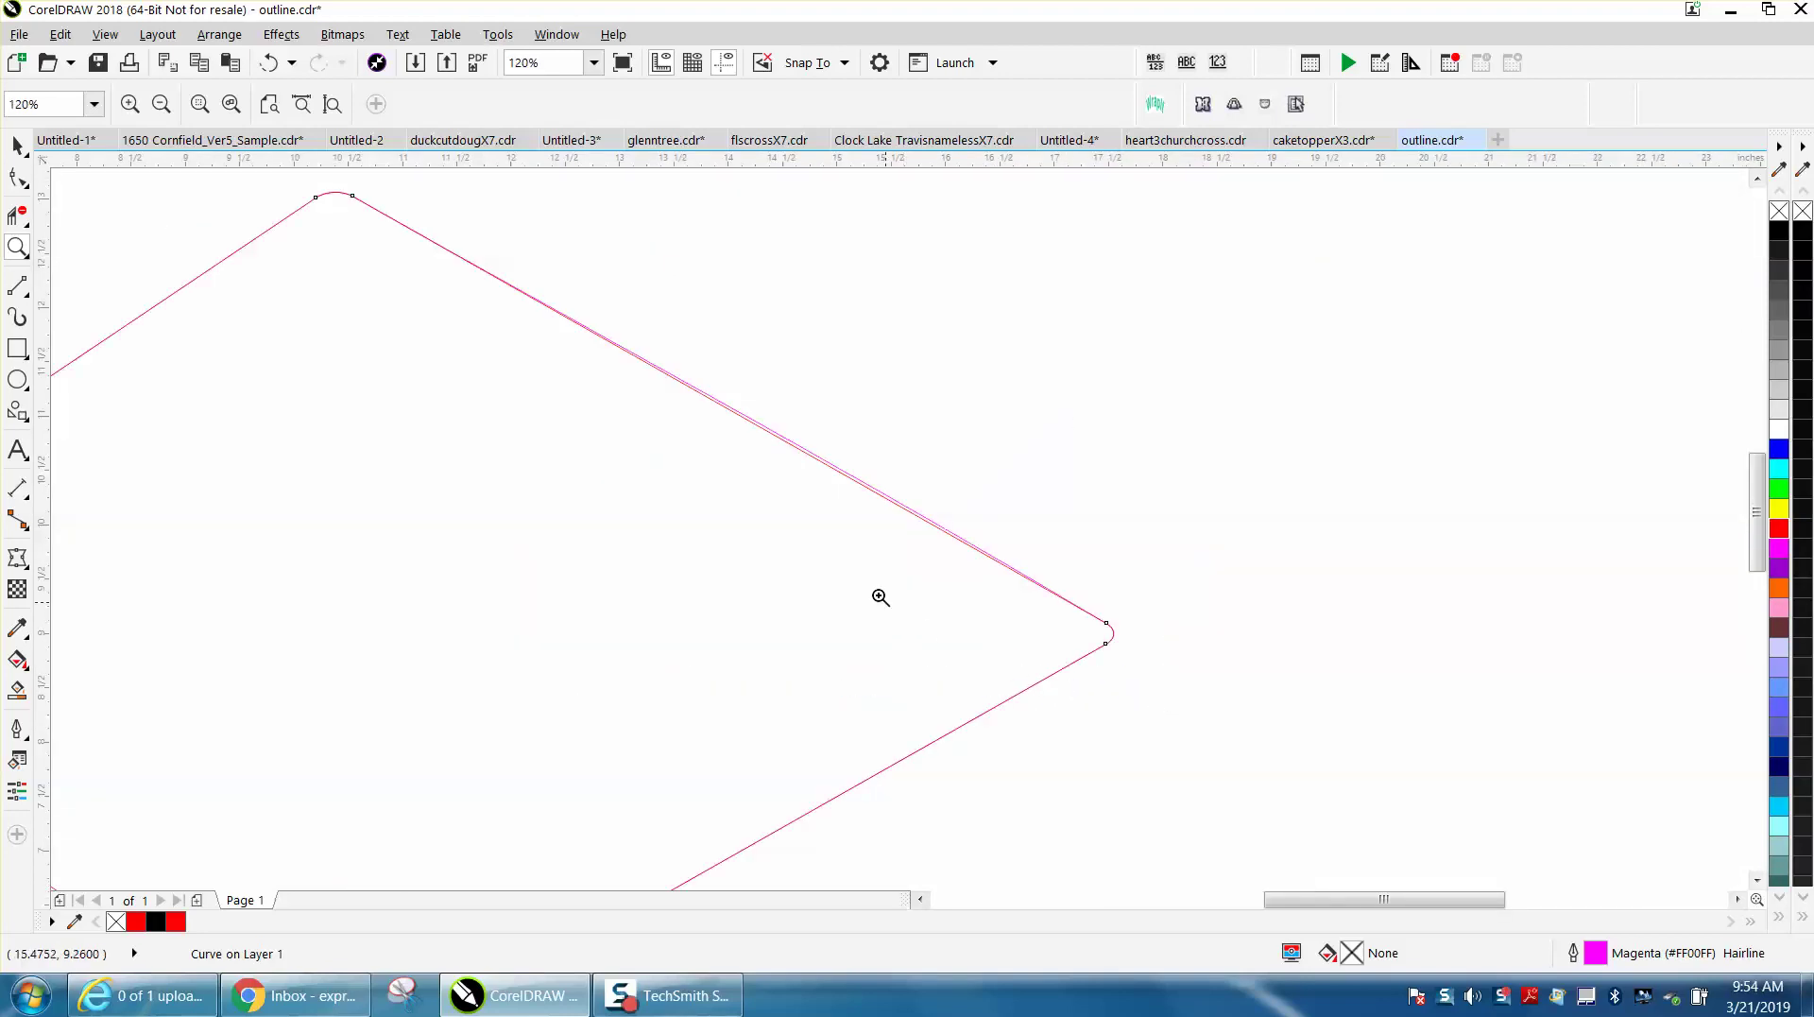
Drag the red outline copy up and left off the magenta outline.
{"action": "left_click_drag", "start_coordinate": [647, 358], "coordinate": [1175, 728]}
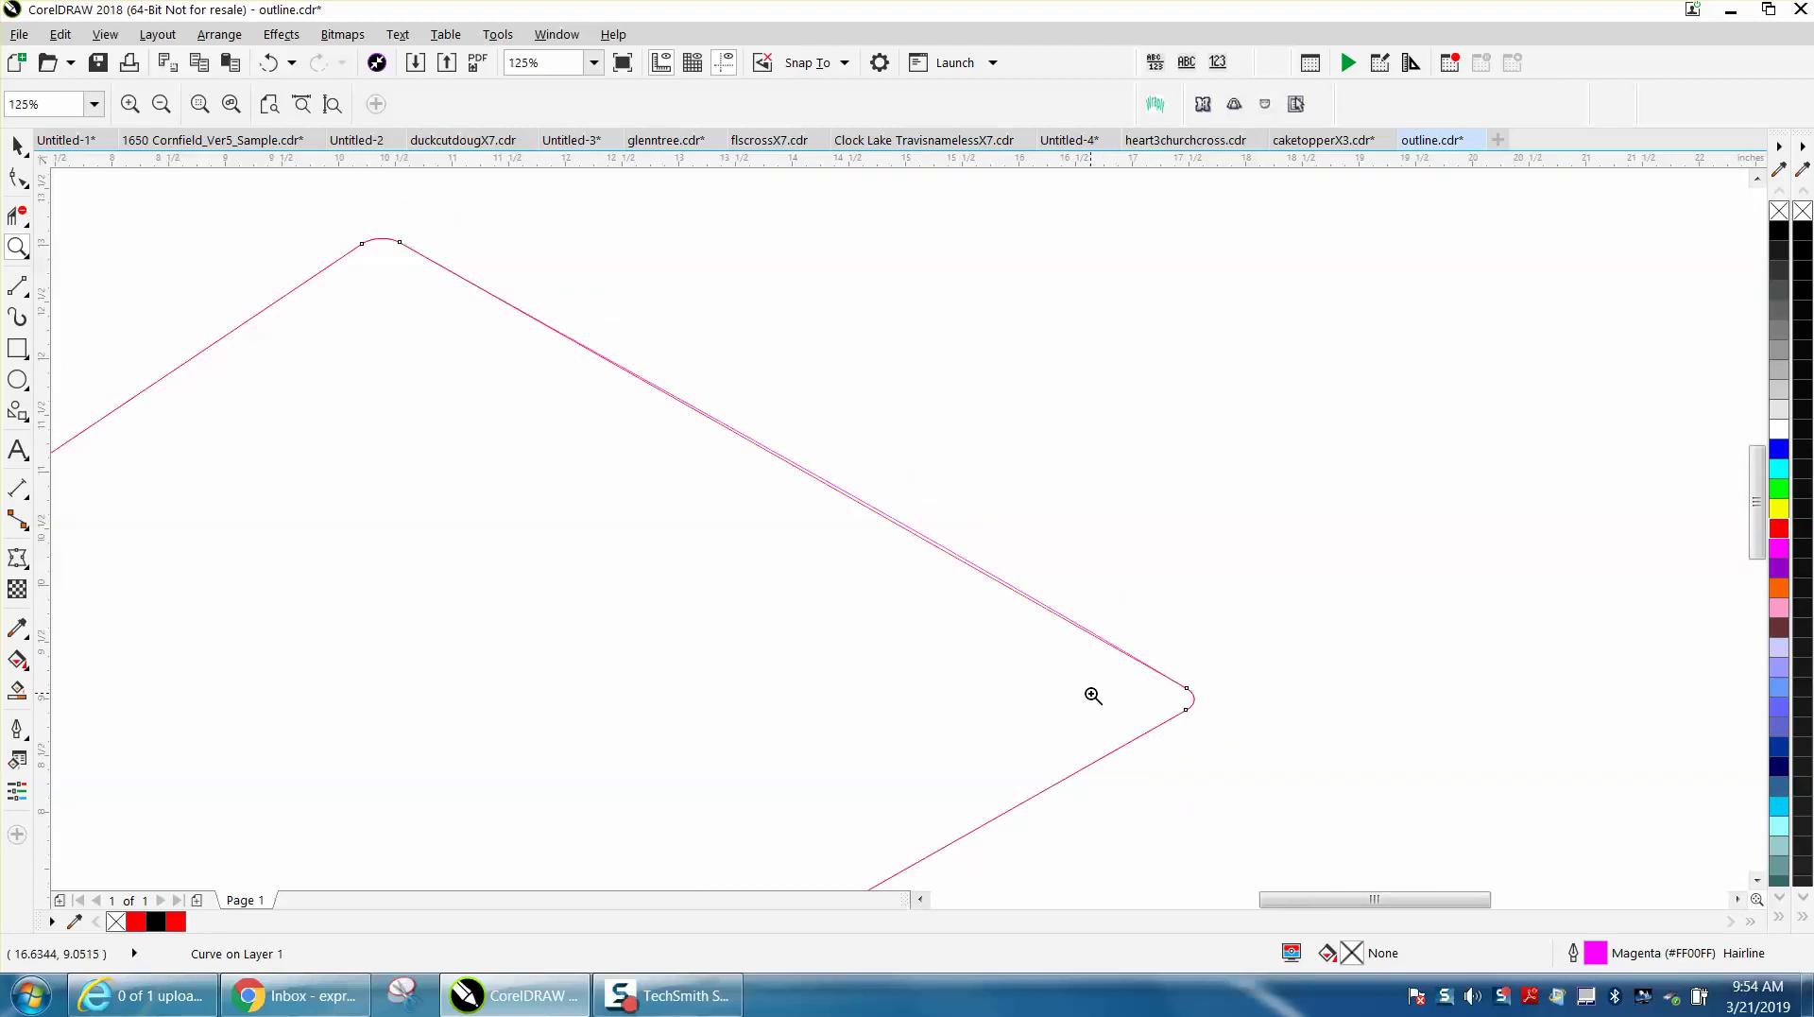
{"action": "right_click", "coordinate": [1093, 696]}
{"action": "right_click", "coordinate": [853, 671]}
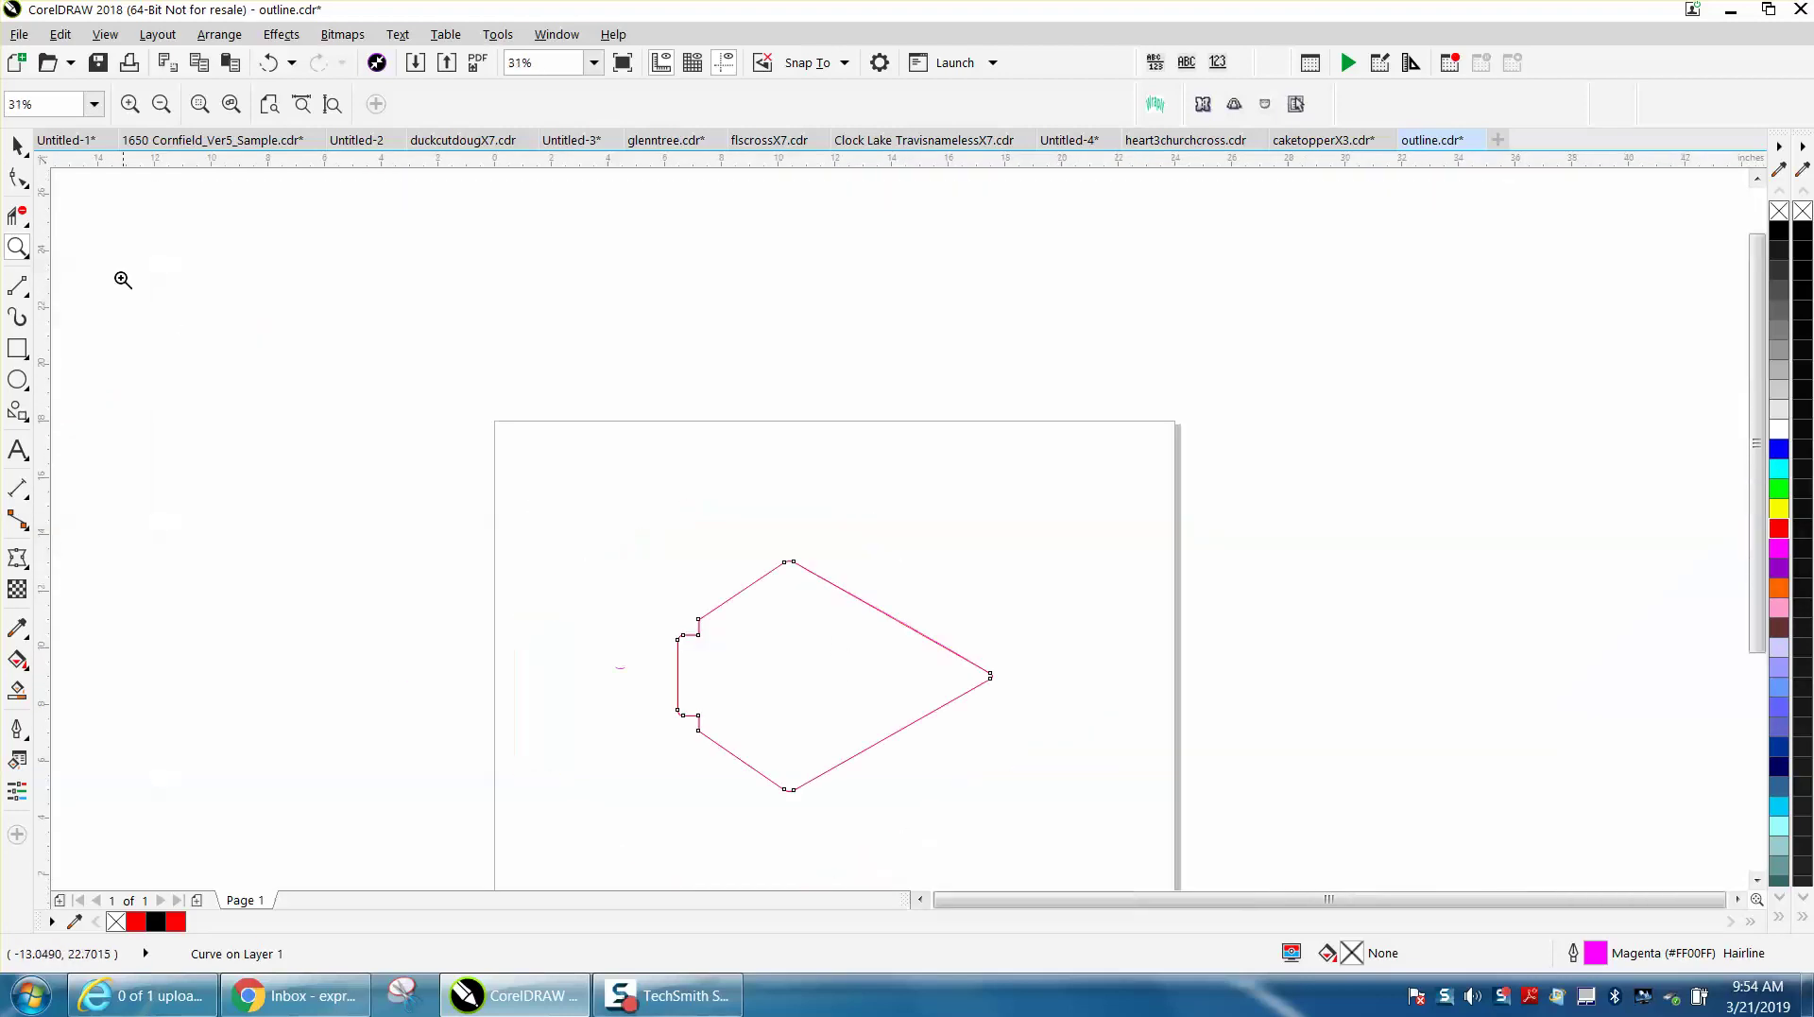
{"action": "left_click", "coordinate": [17, 144]}
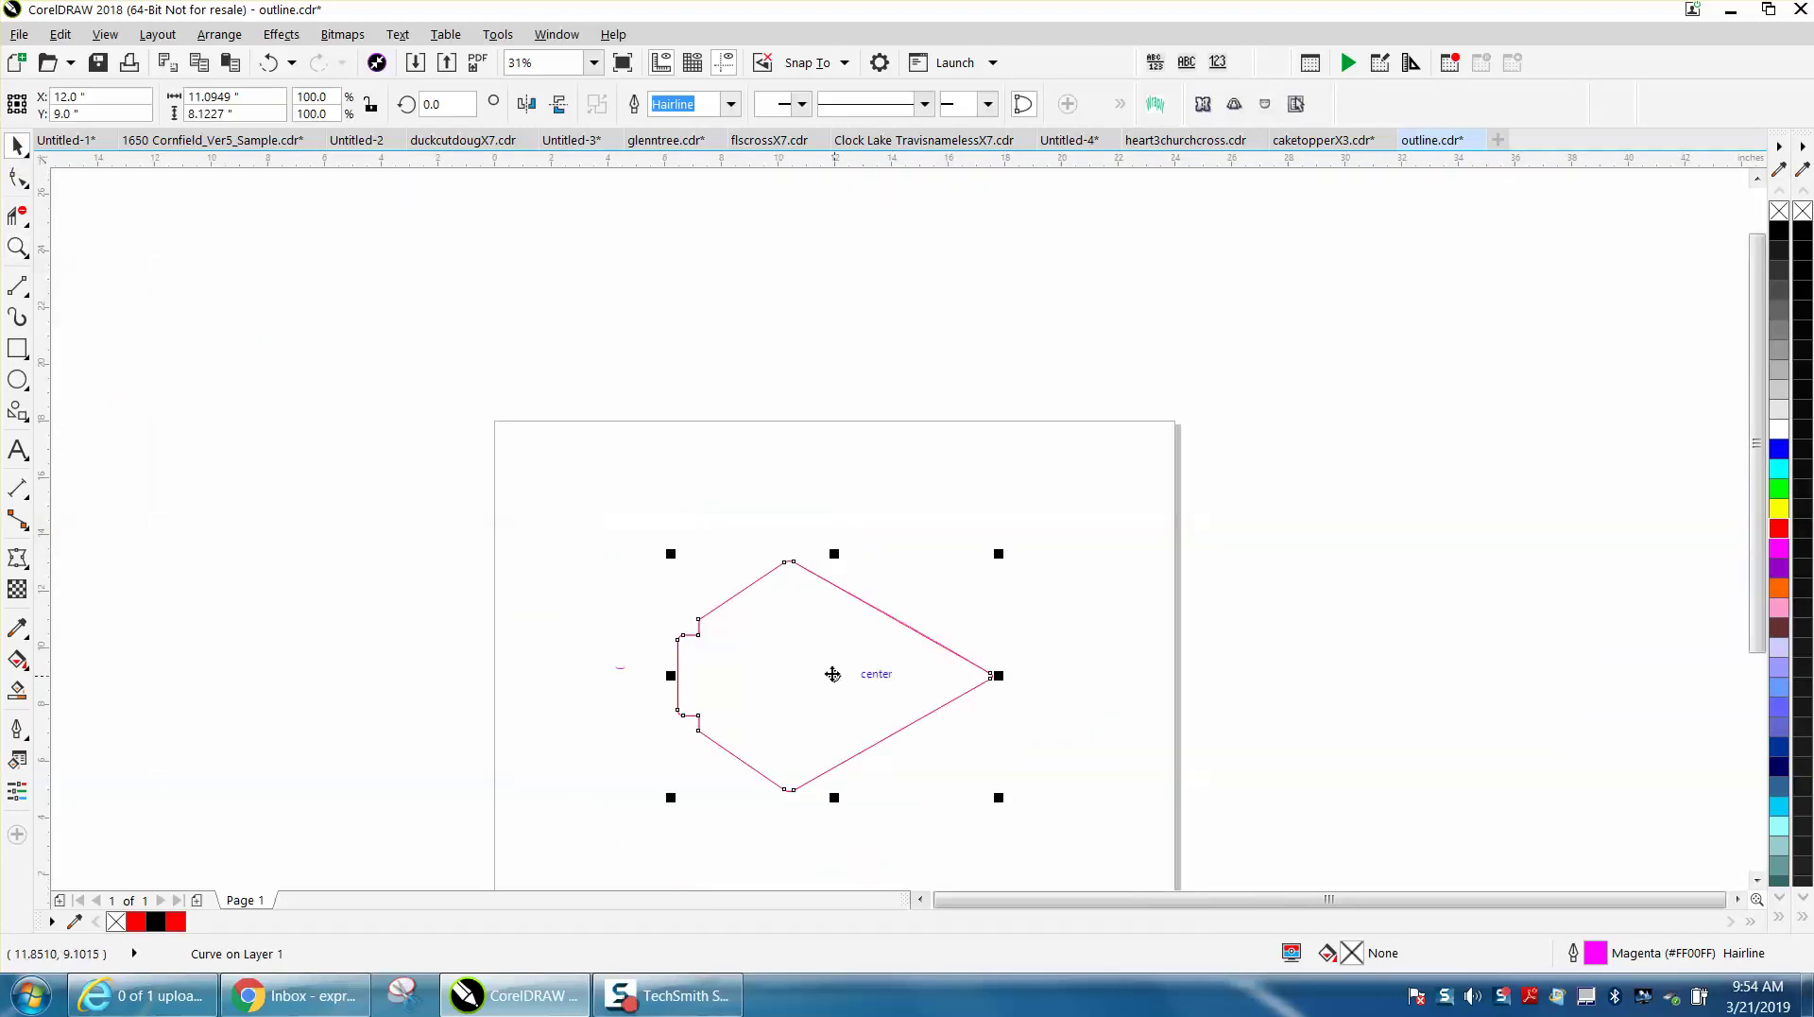
{"action": "left_click_drag", "start_coordinate": [831, 672], "coordinate": [731, 448]}
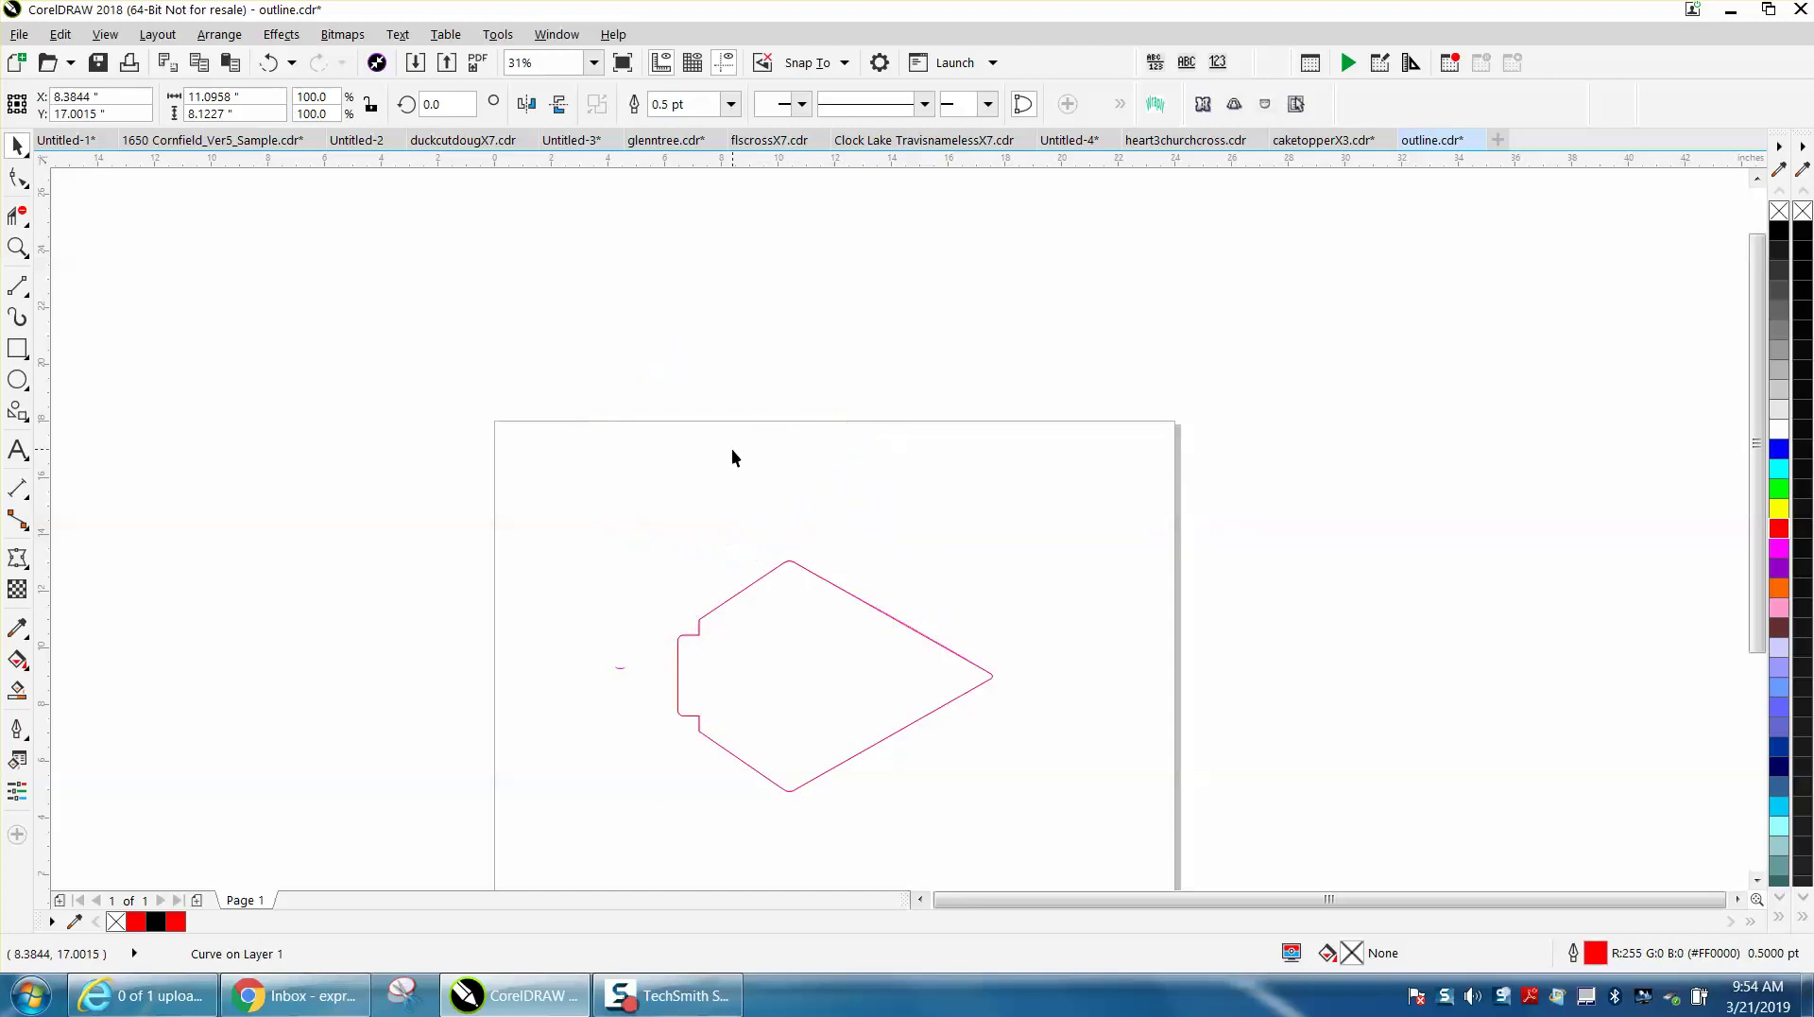
{"action": "left_click", "coordinate": [858, 599]}
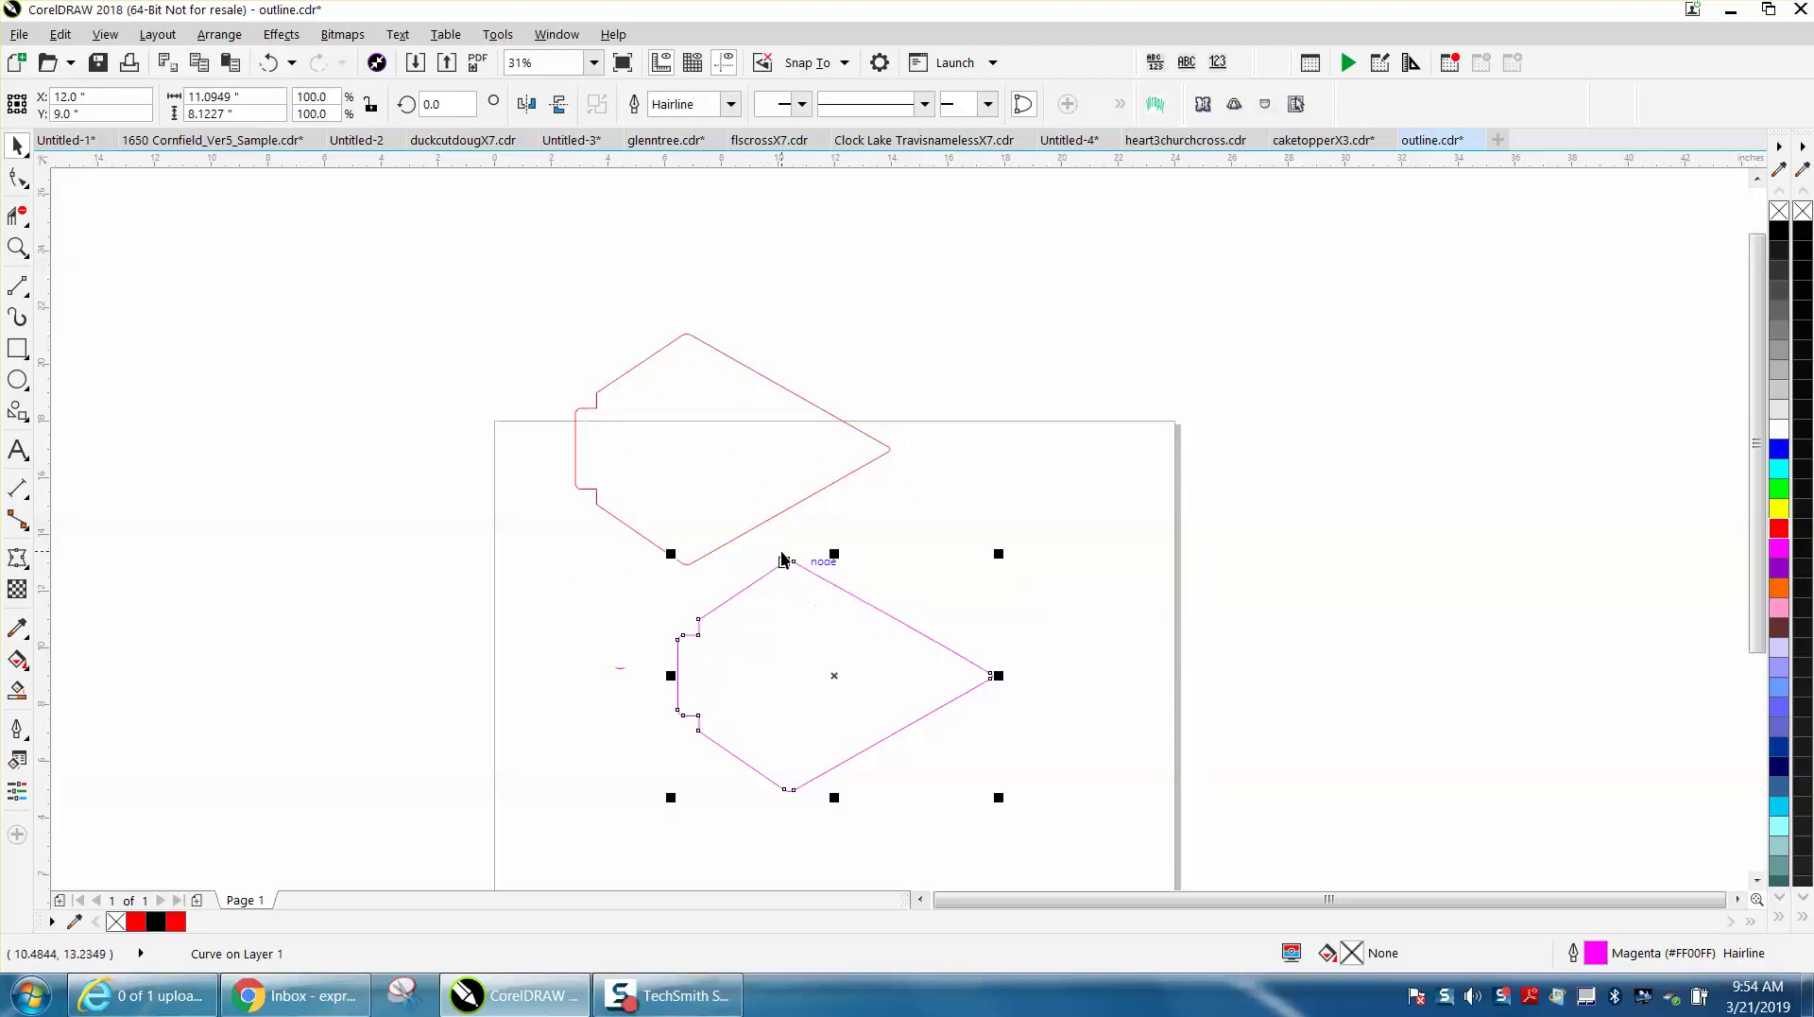
Zoom in tightly on the magenta outline's top peak.
{"action": "left_click", "coordinate": [18, 248]}
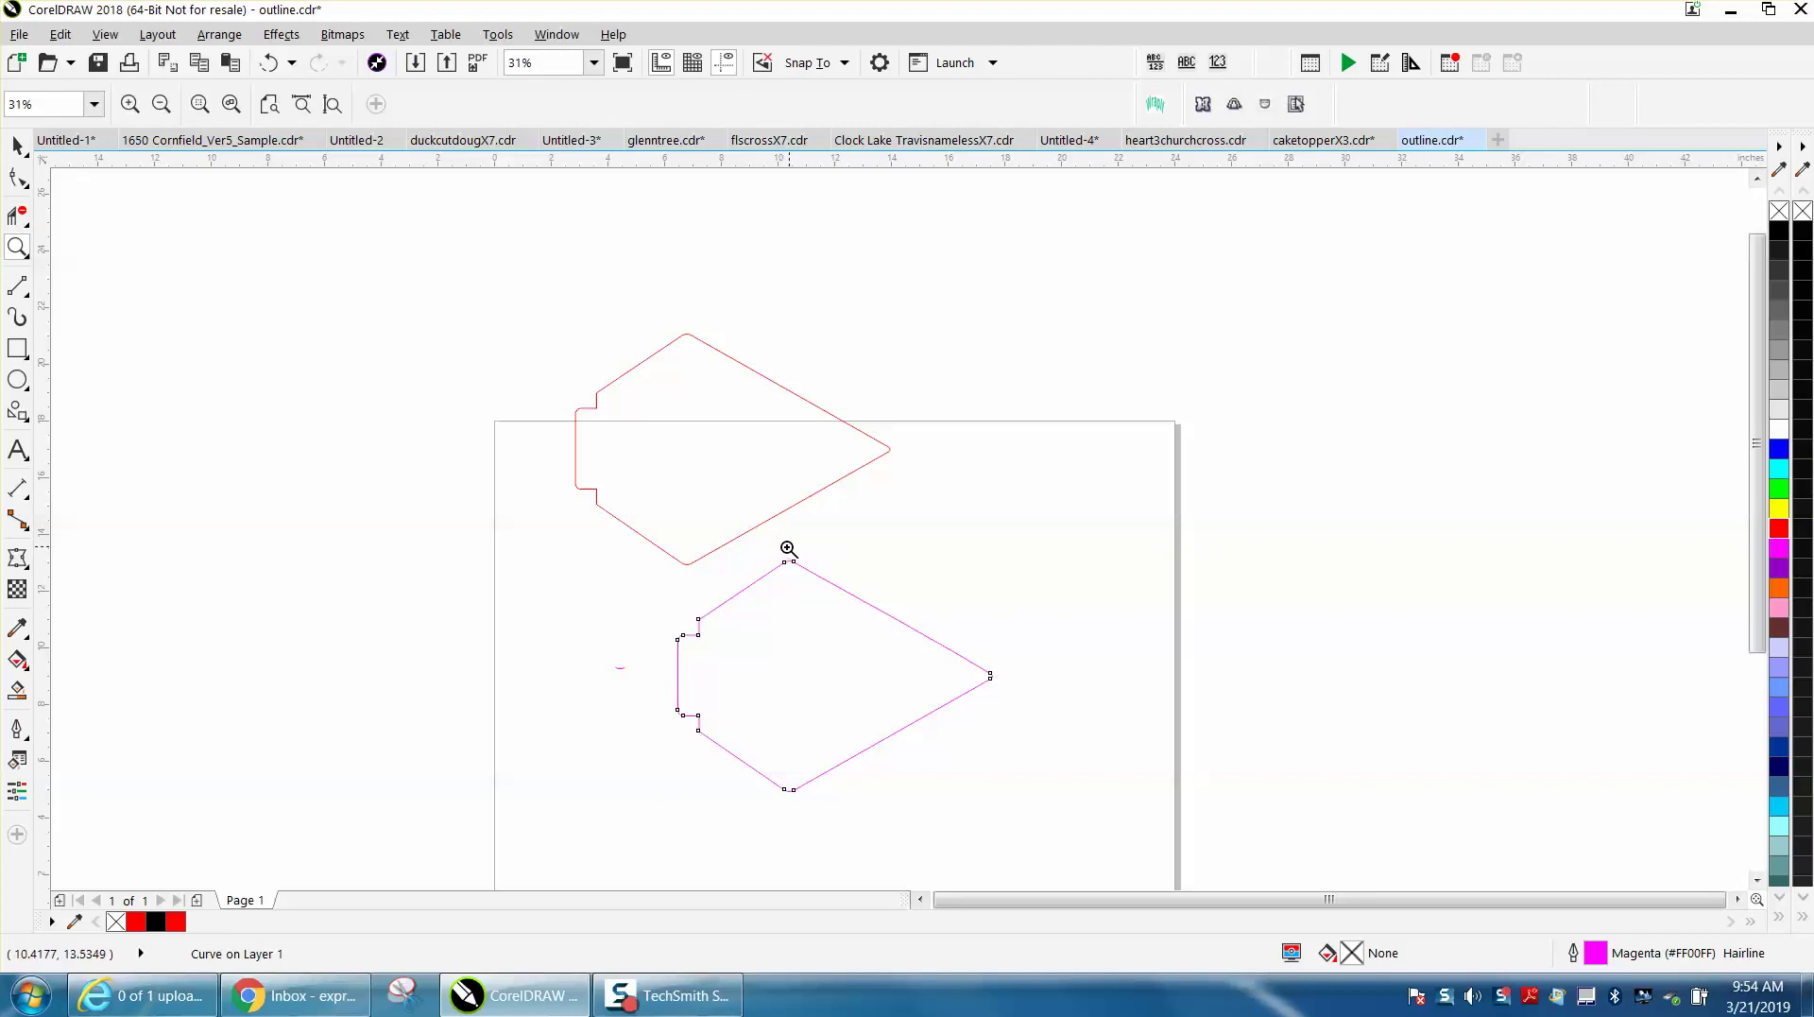
{"action": "left_click_drag", "start_coordinate": [787, 553], "coordinate": [865, 606]}
{"action": "left_click_drag", "start_coordinate": [405, 267], "coordinate": [547, 360]}
{"action": "scroll", "coordinate": [636, 393], "scroll_direction": "down", "scroll_amount": 10}
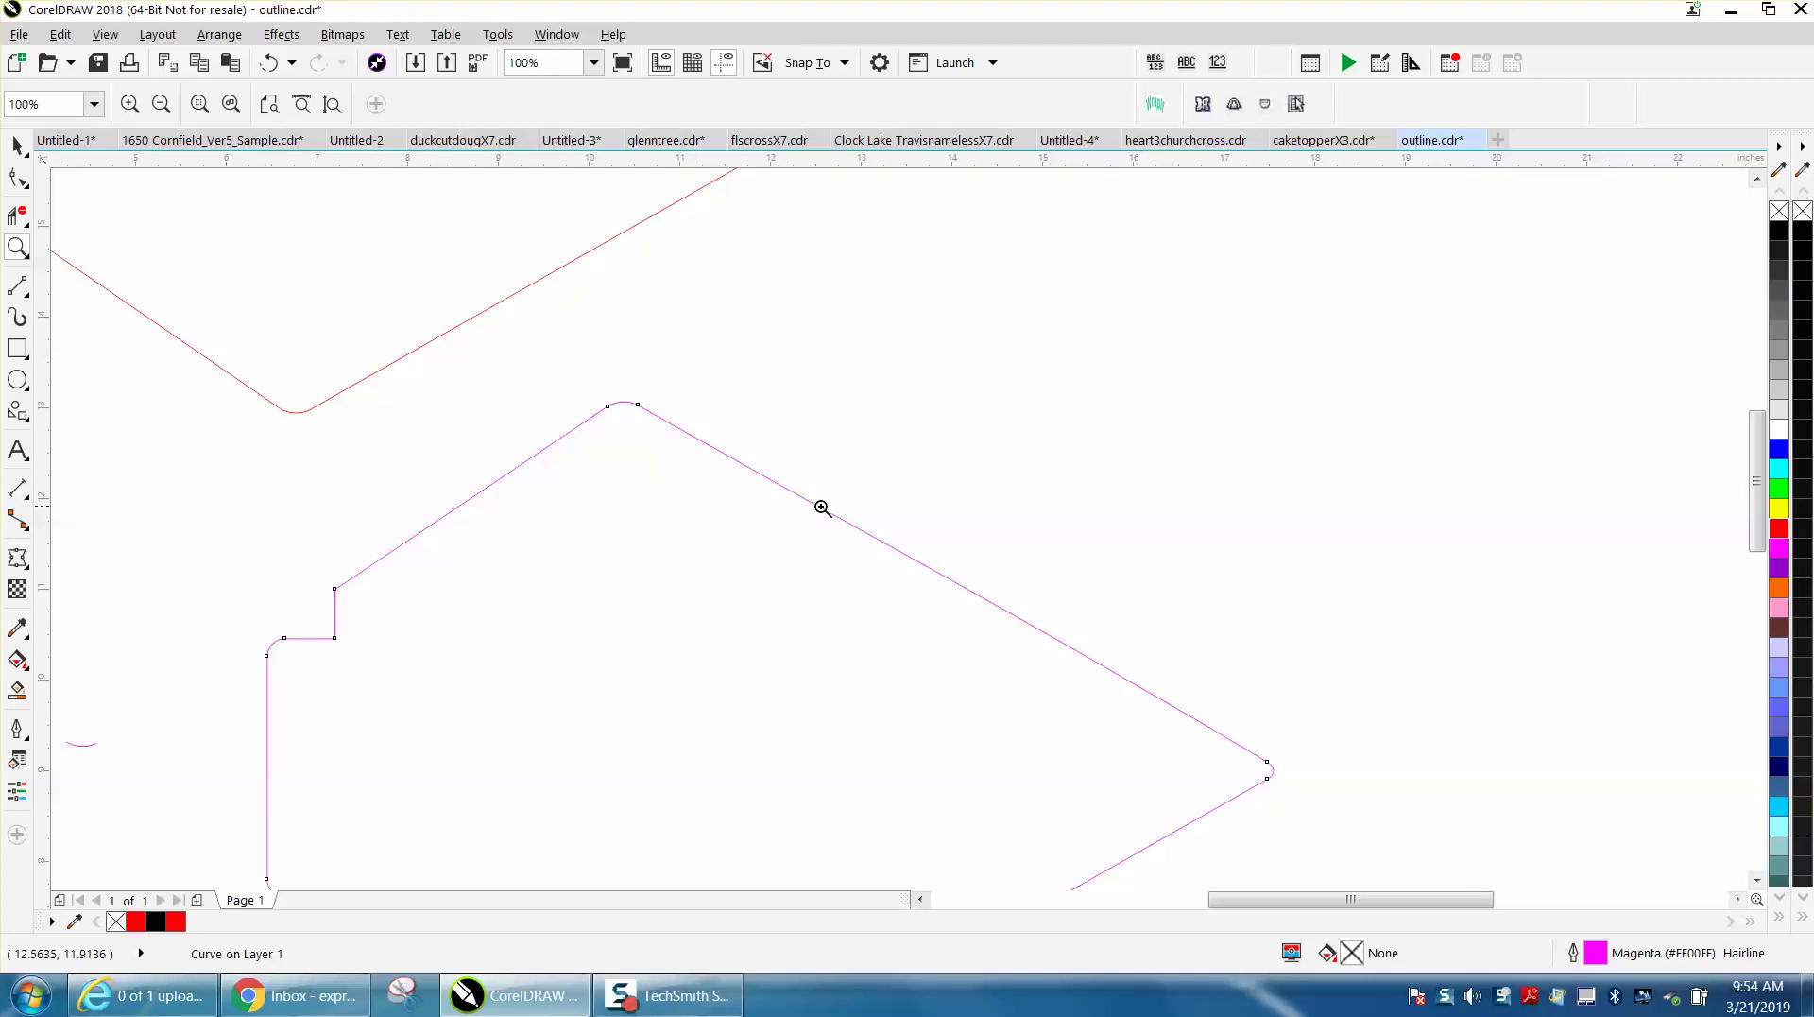
{"action": "left_click", "coordinate": [19, 146]}
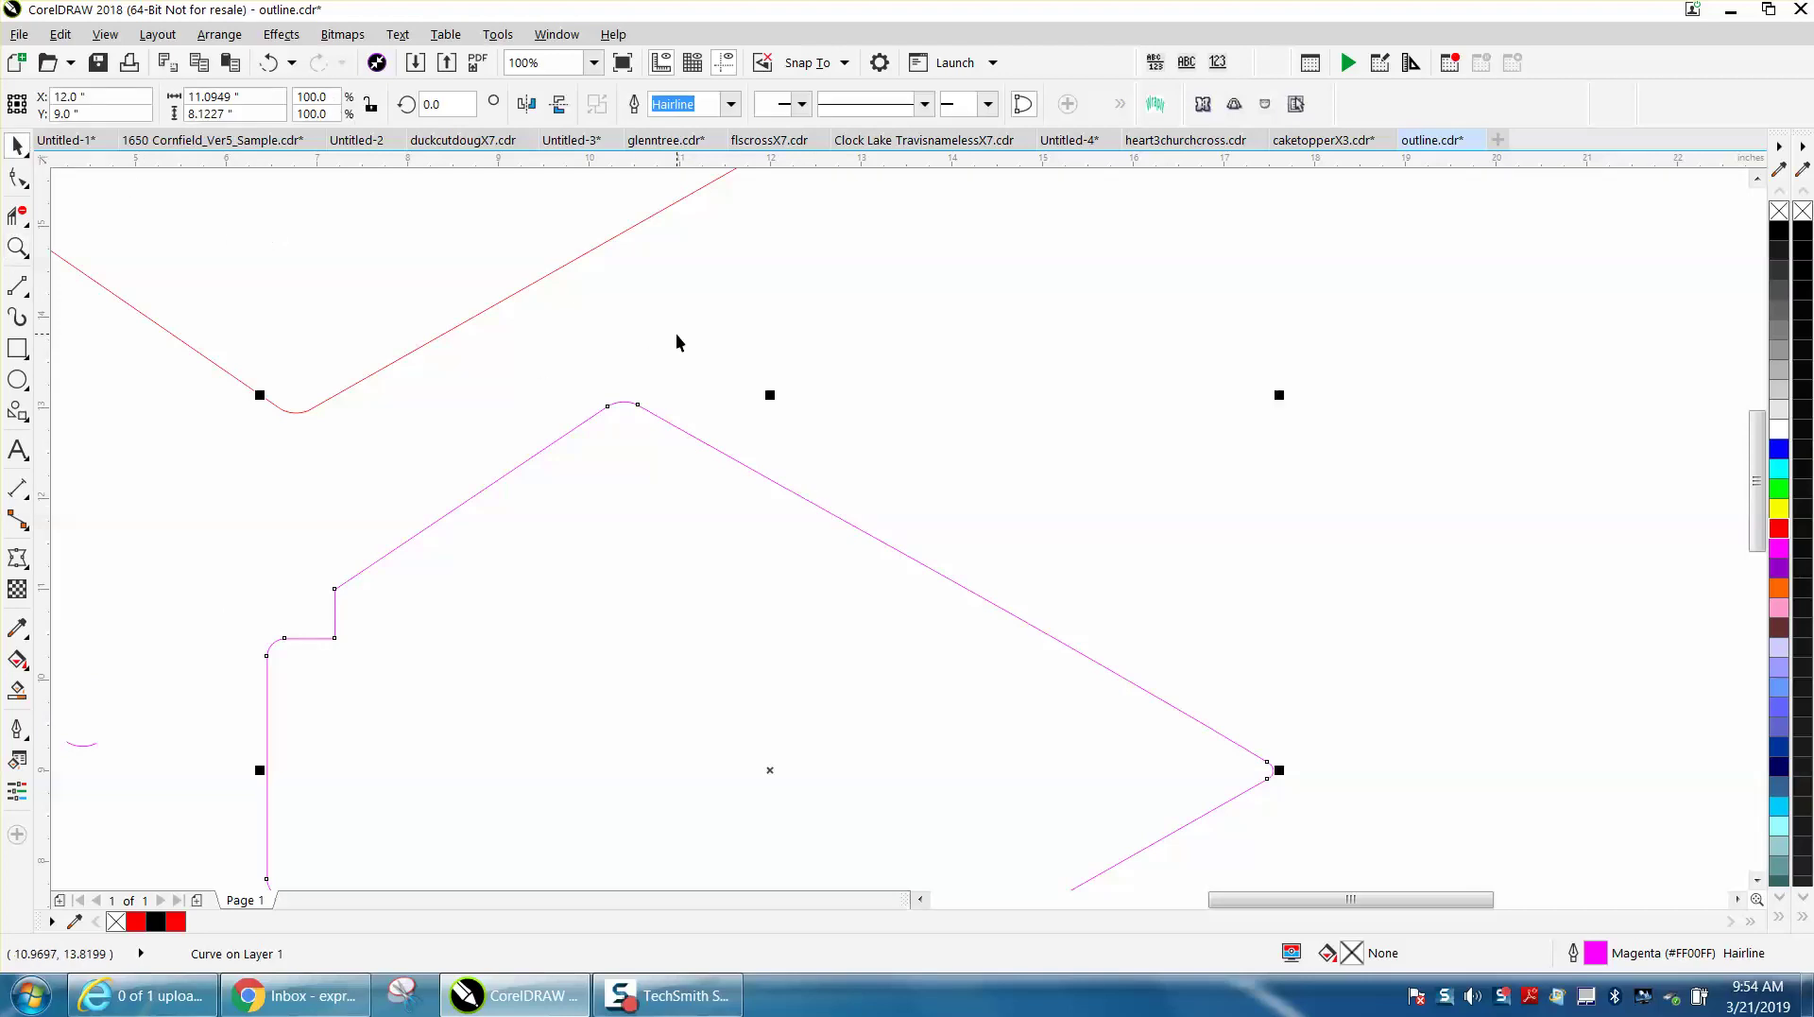
{"action": "left_click", "coordinate": [676, 333]}
{"action": "left_click", "coordinate": [19, 179]}
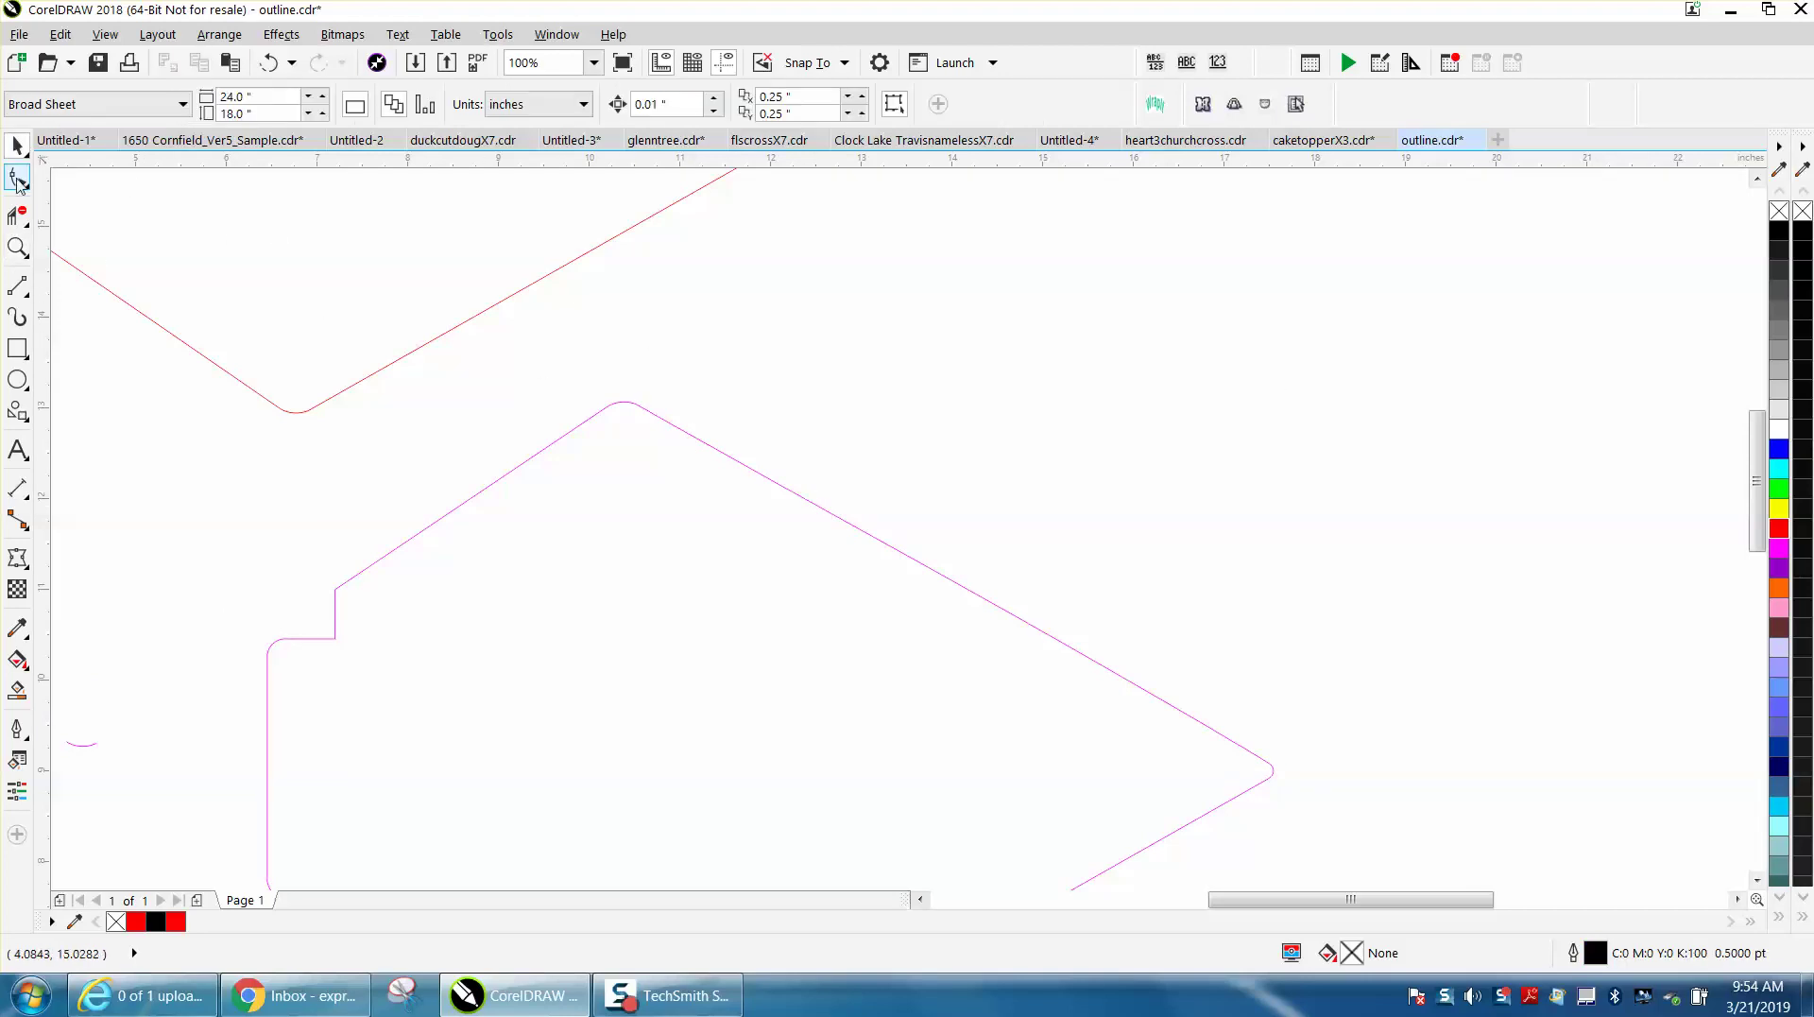
Convert the magenta outline's rounded top segment into a straight line with To Line.
{"action": "left_click", "coordinate": [630, 402]}
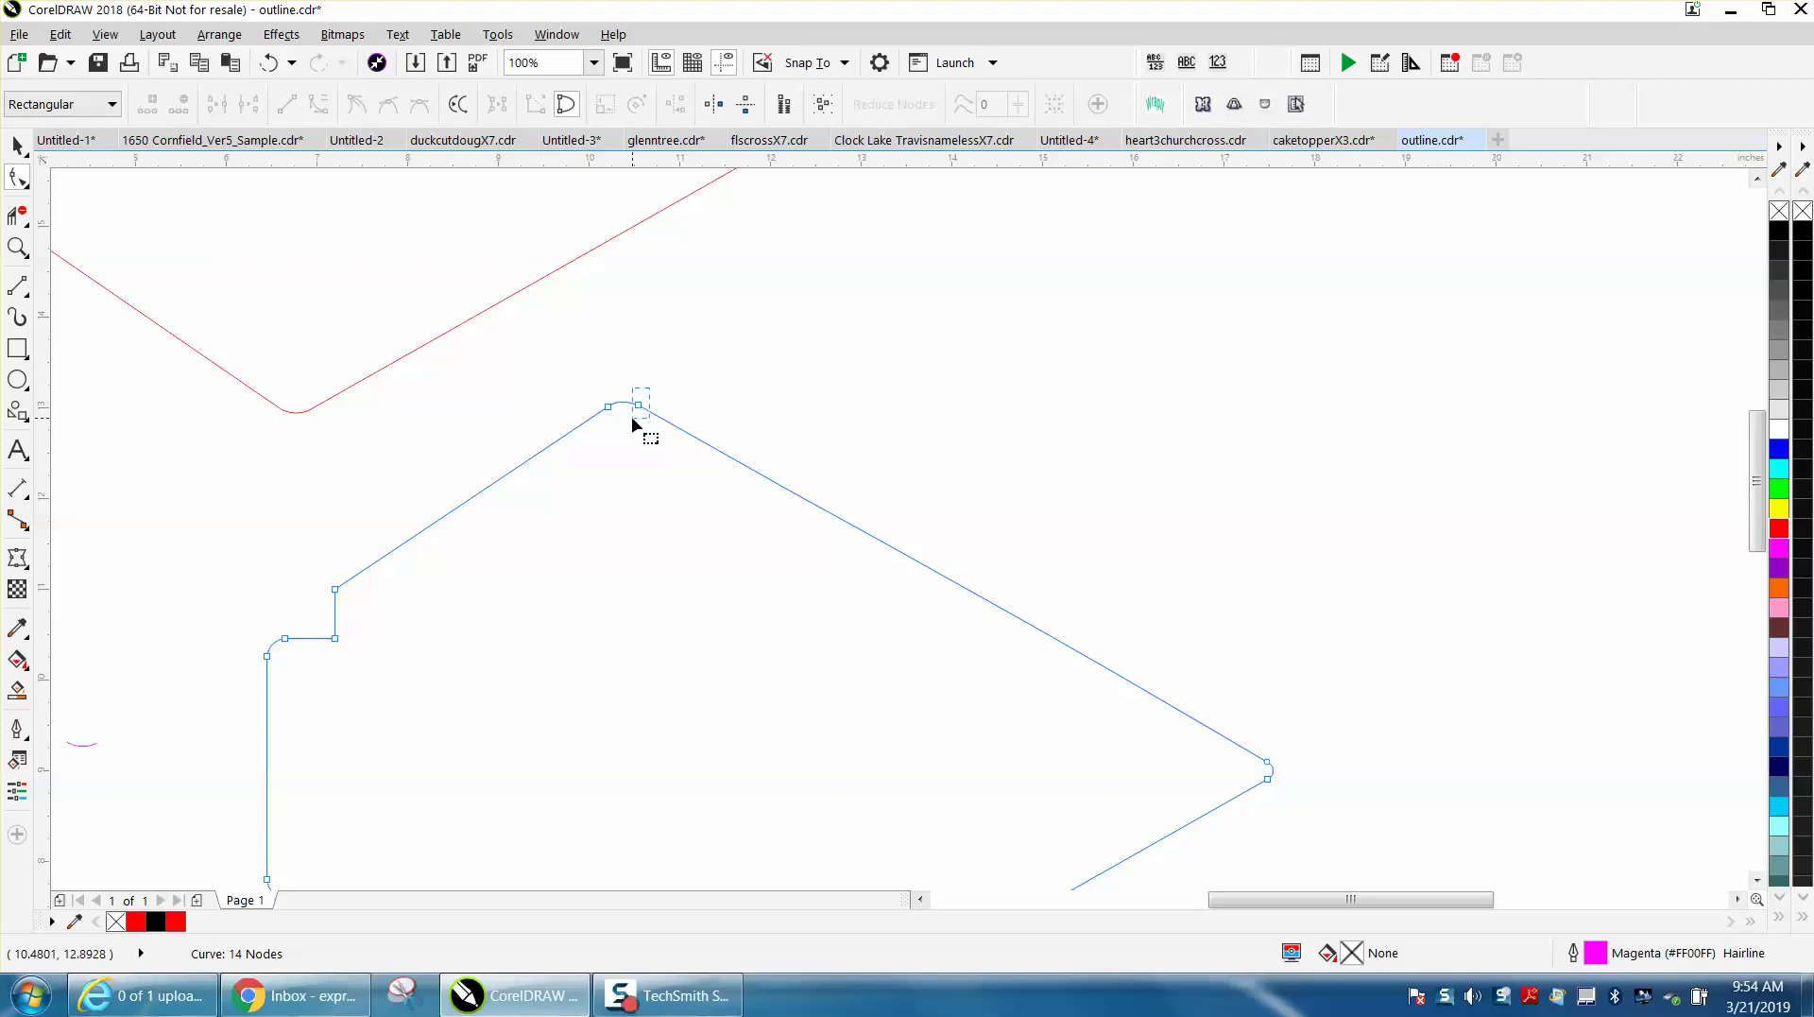
{"action": "left_click_drag", "start_coordinate": [650, 387], "coordinate": [631, 416]}
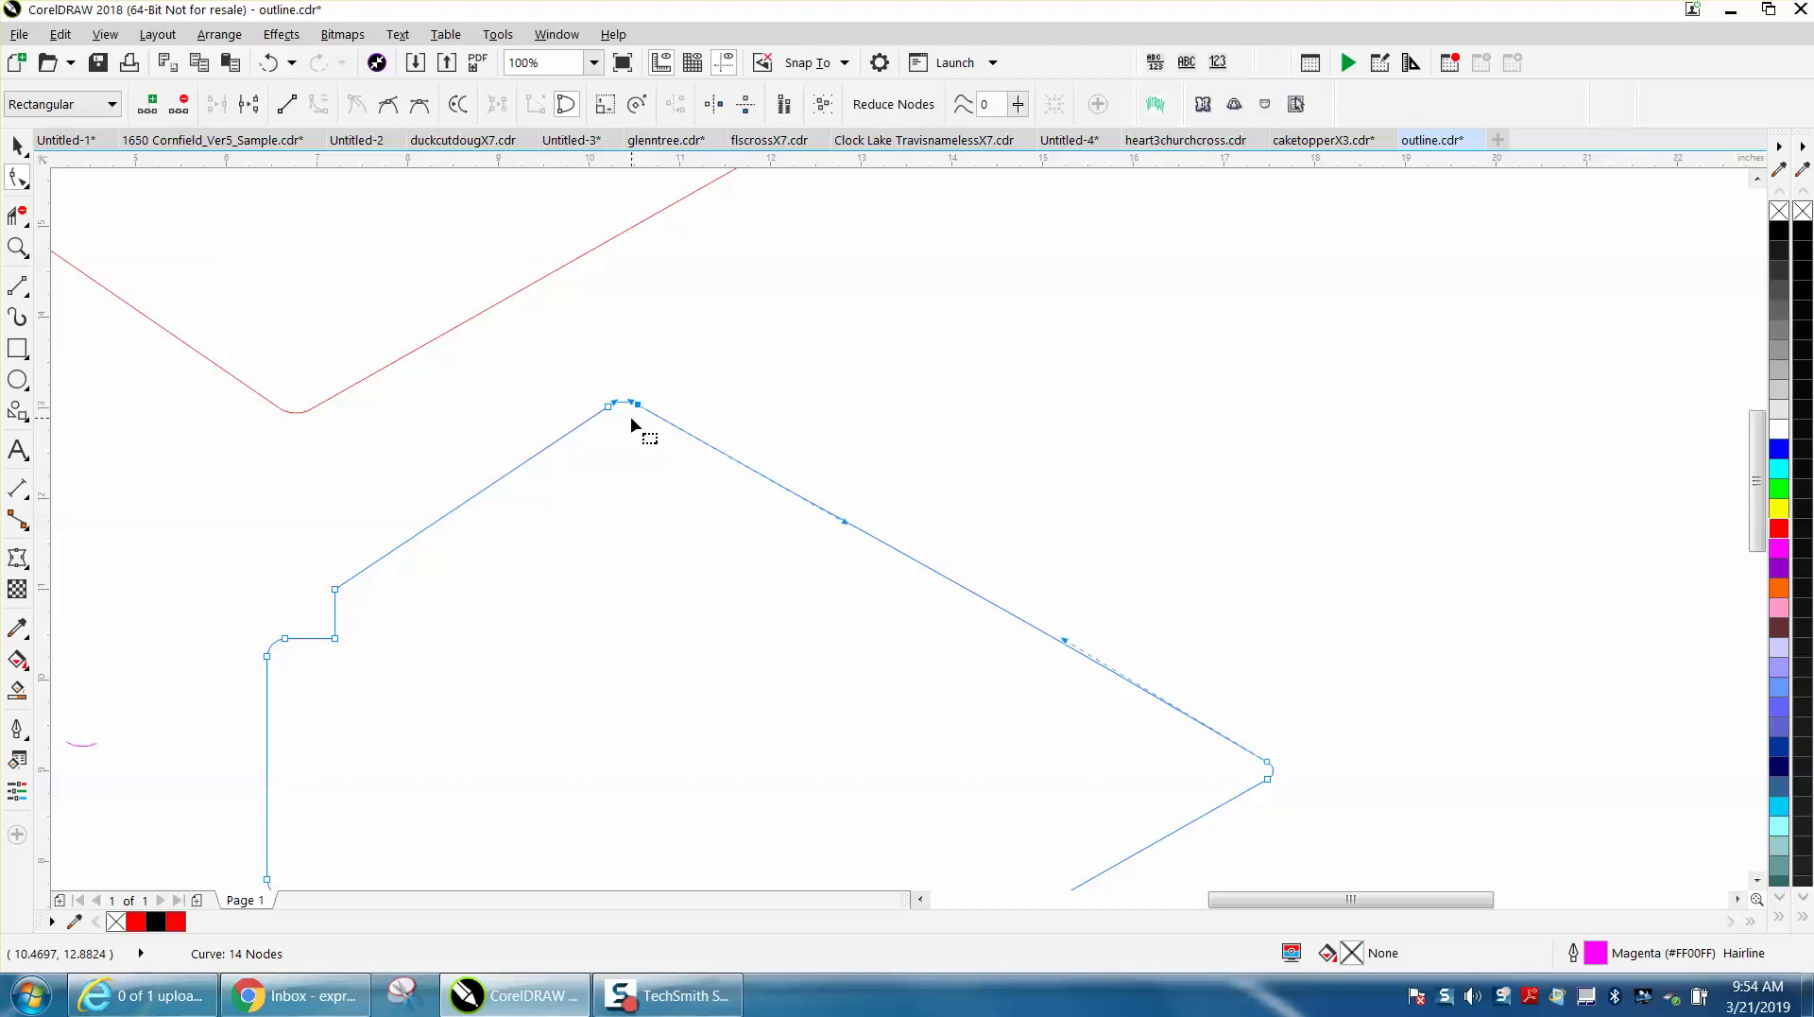
{"action": "left_click_drag", "start_coordinate": [1228, 728], "coordinate": [1279, 767]}
{"action": "right_click", "coordinate": [1268, 761]}
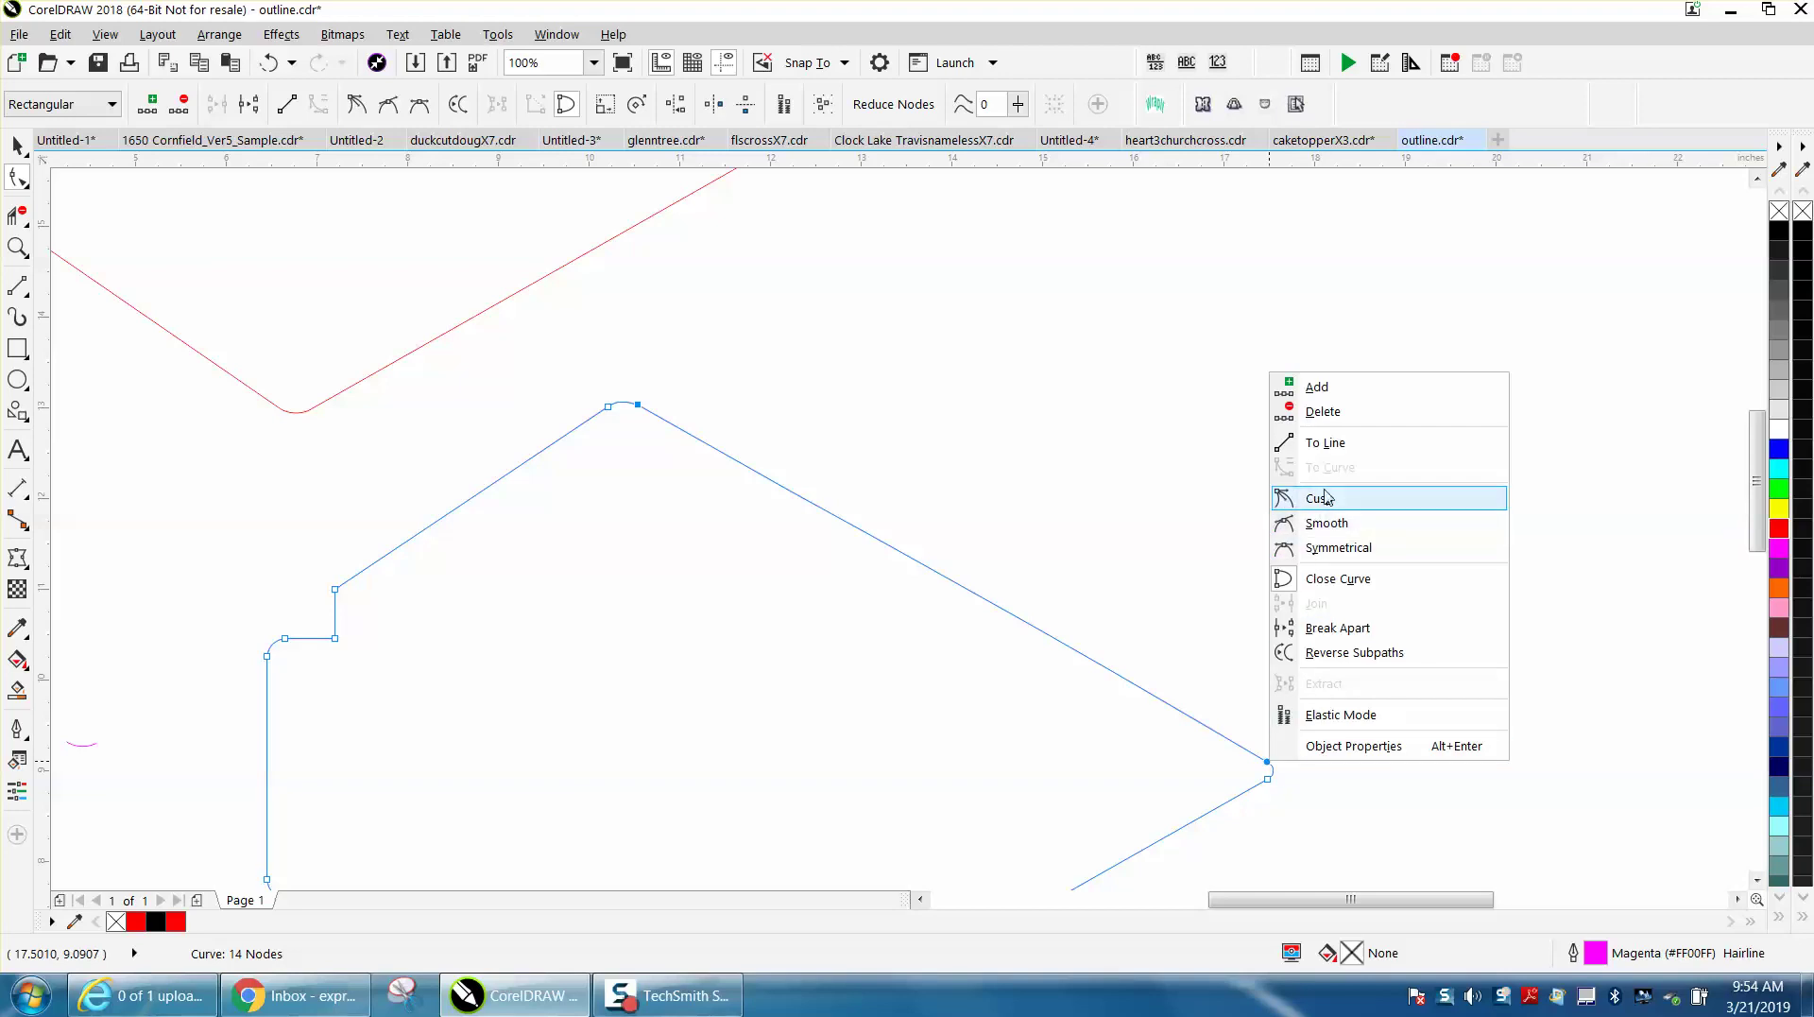
{"action": "left_click", "coordinate": [1326, 448]}
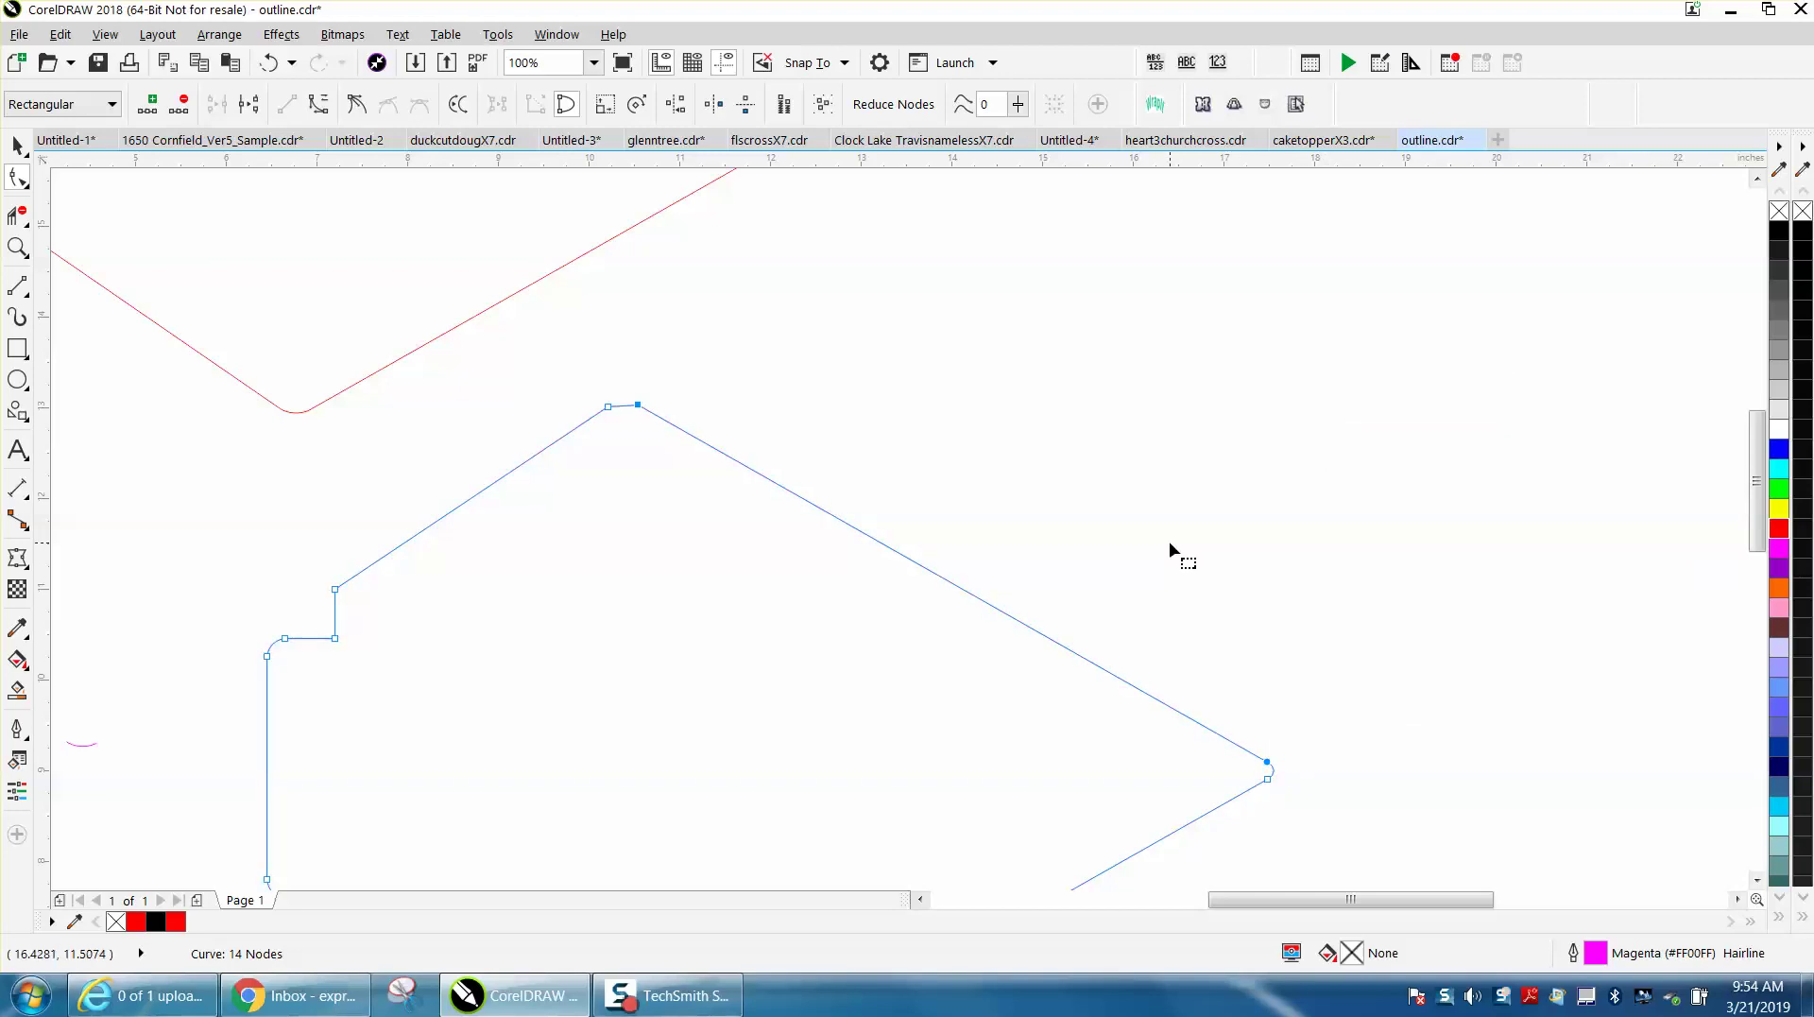
{"action": "left_click", "coordinate": [683, 529]}
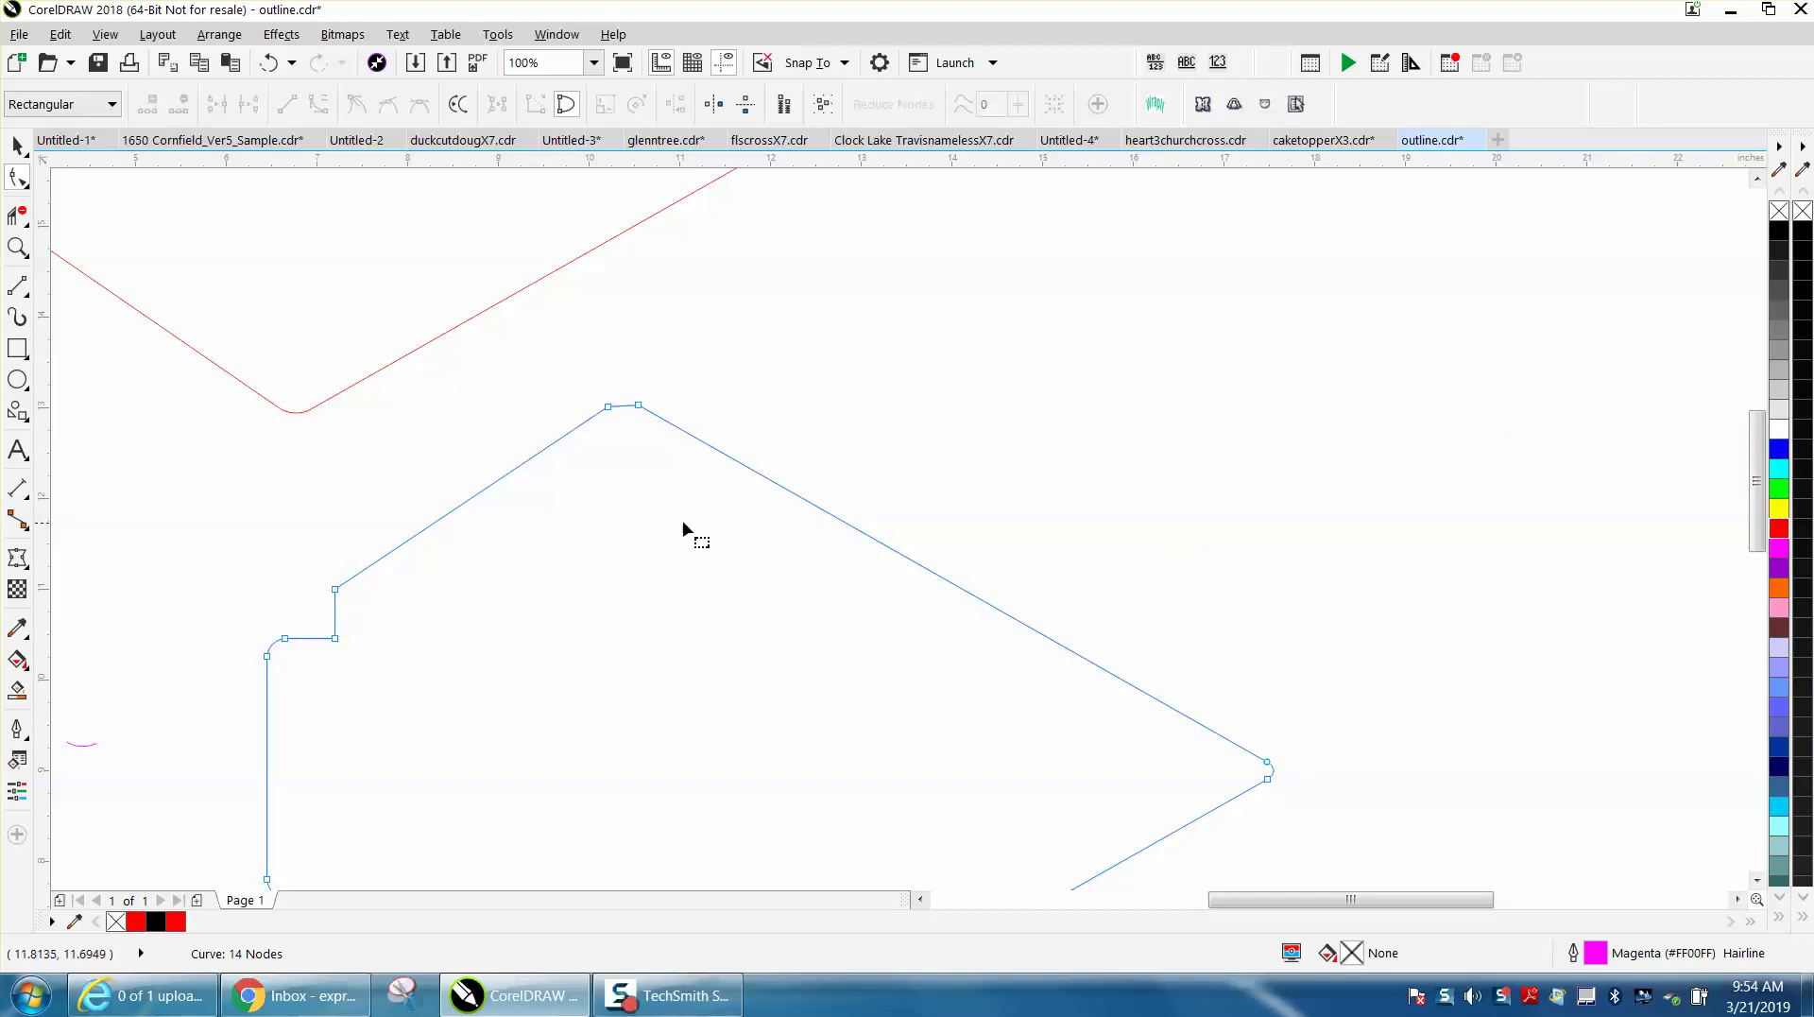
{"action": "left_click", "coordinate": [17, 247]}
{"action": "left_click_drag", "start_coordinate": [575, 385], "coordinate": [704, 440]}
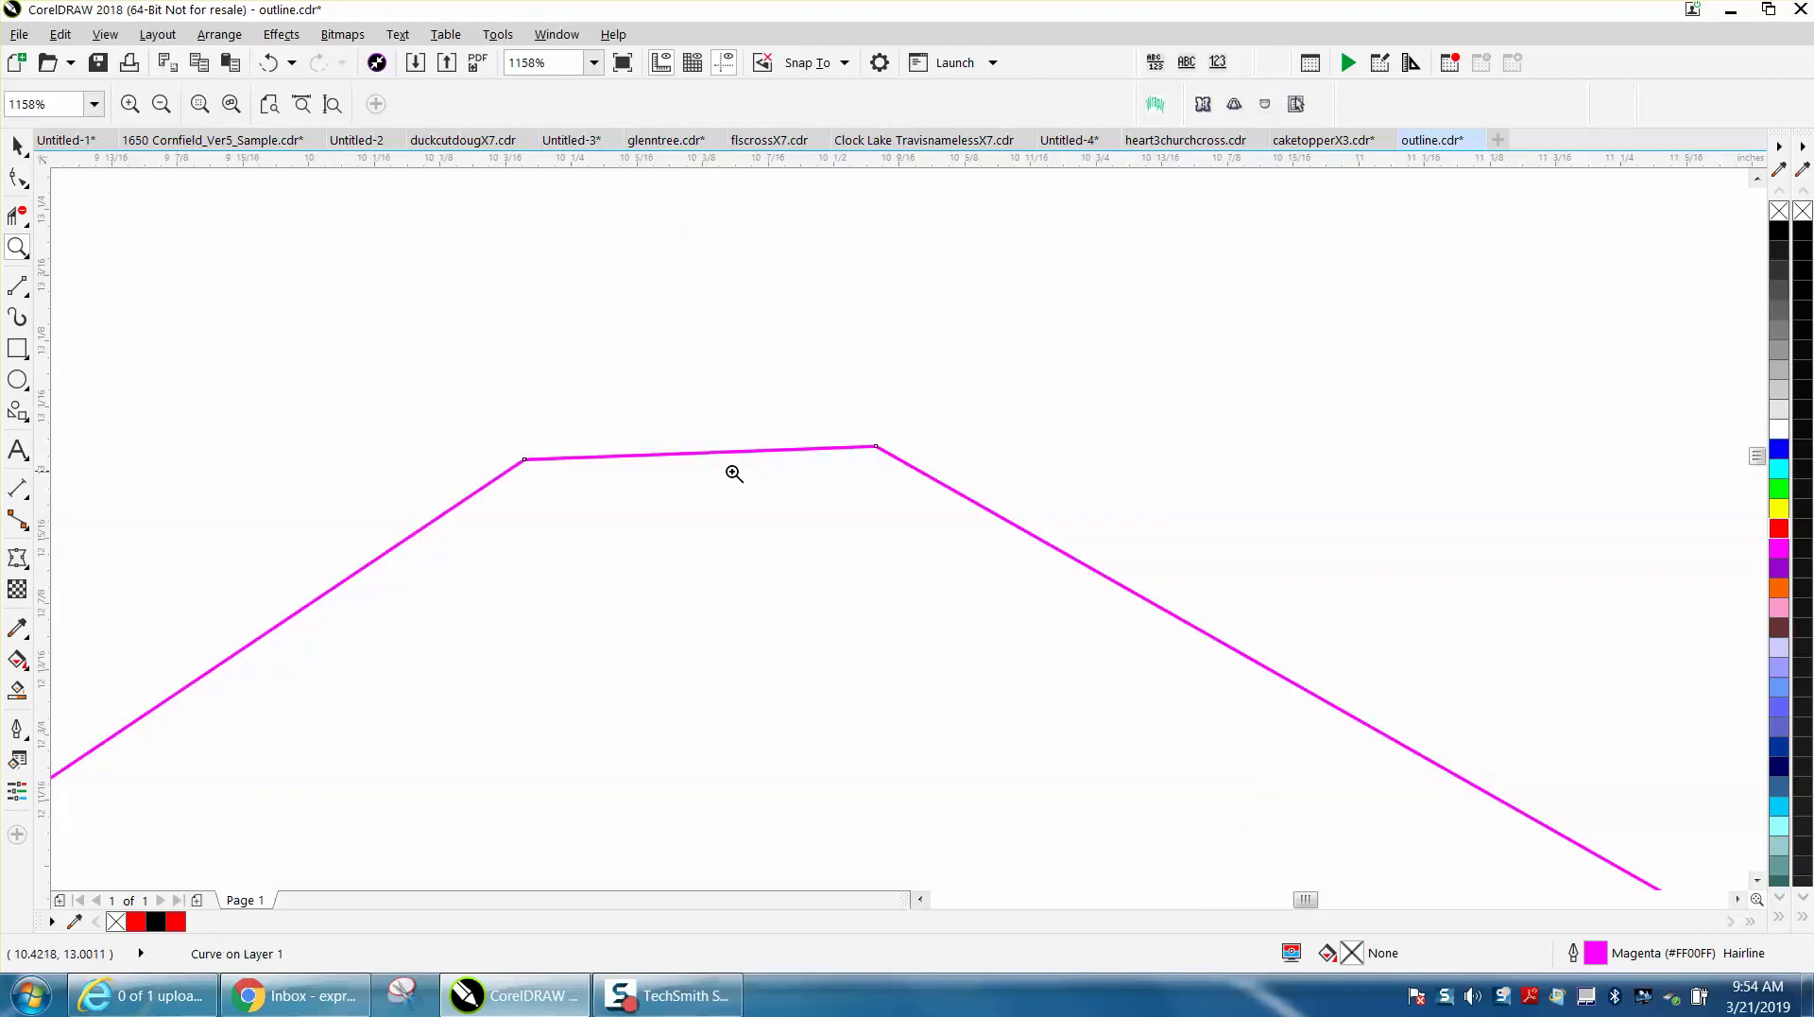
Undo the straightened top and zoom out to frame the red outline copy.
{"action": "right_click", "coordinate": [657, 467]}
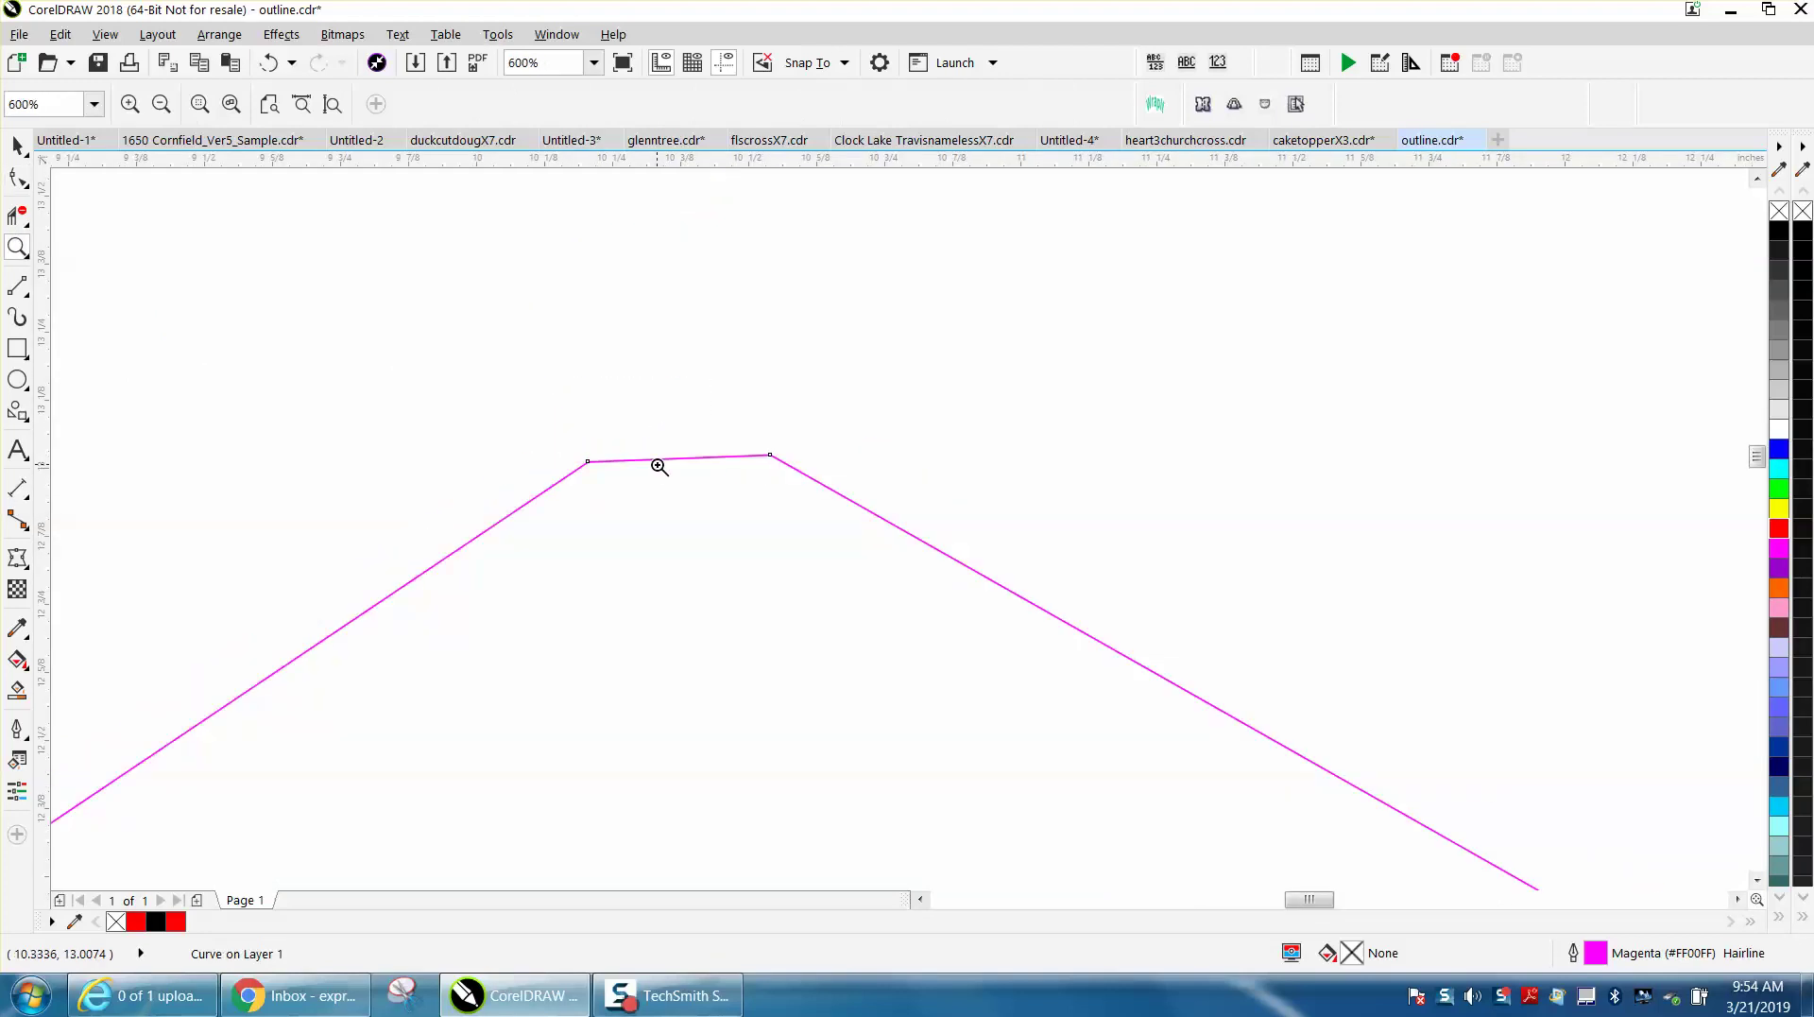
{"action": "left_click", "coordinate": [270, 62]}
{"action": "right_click", "coordinate": [632, 280]}
{"action": "right_click", "coordinate": [635, 344]}
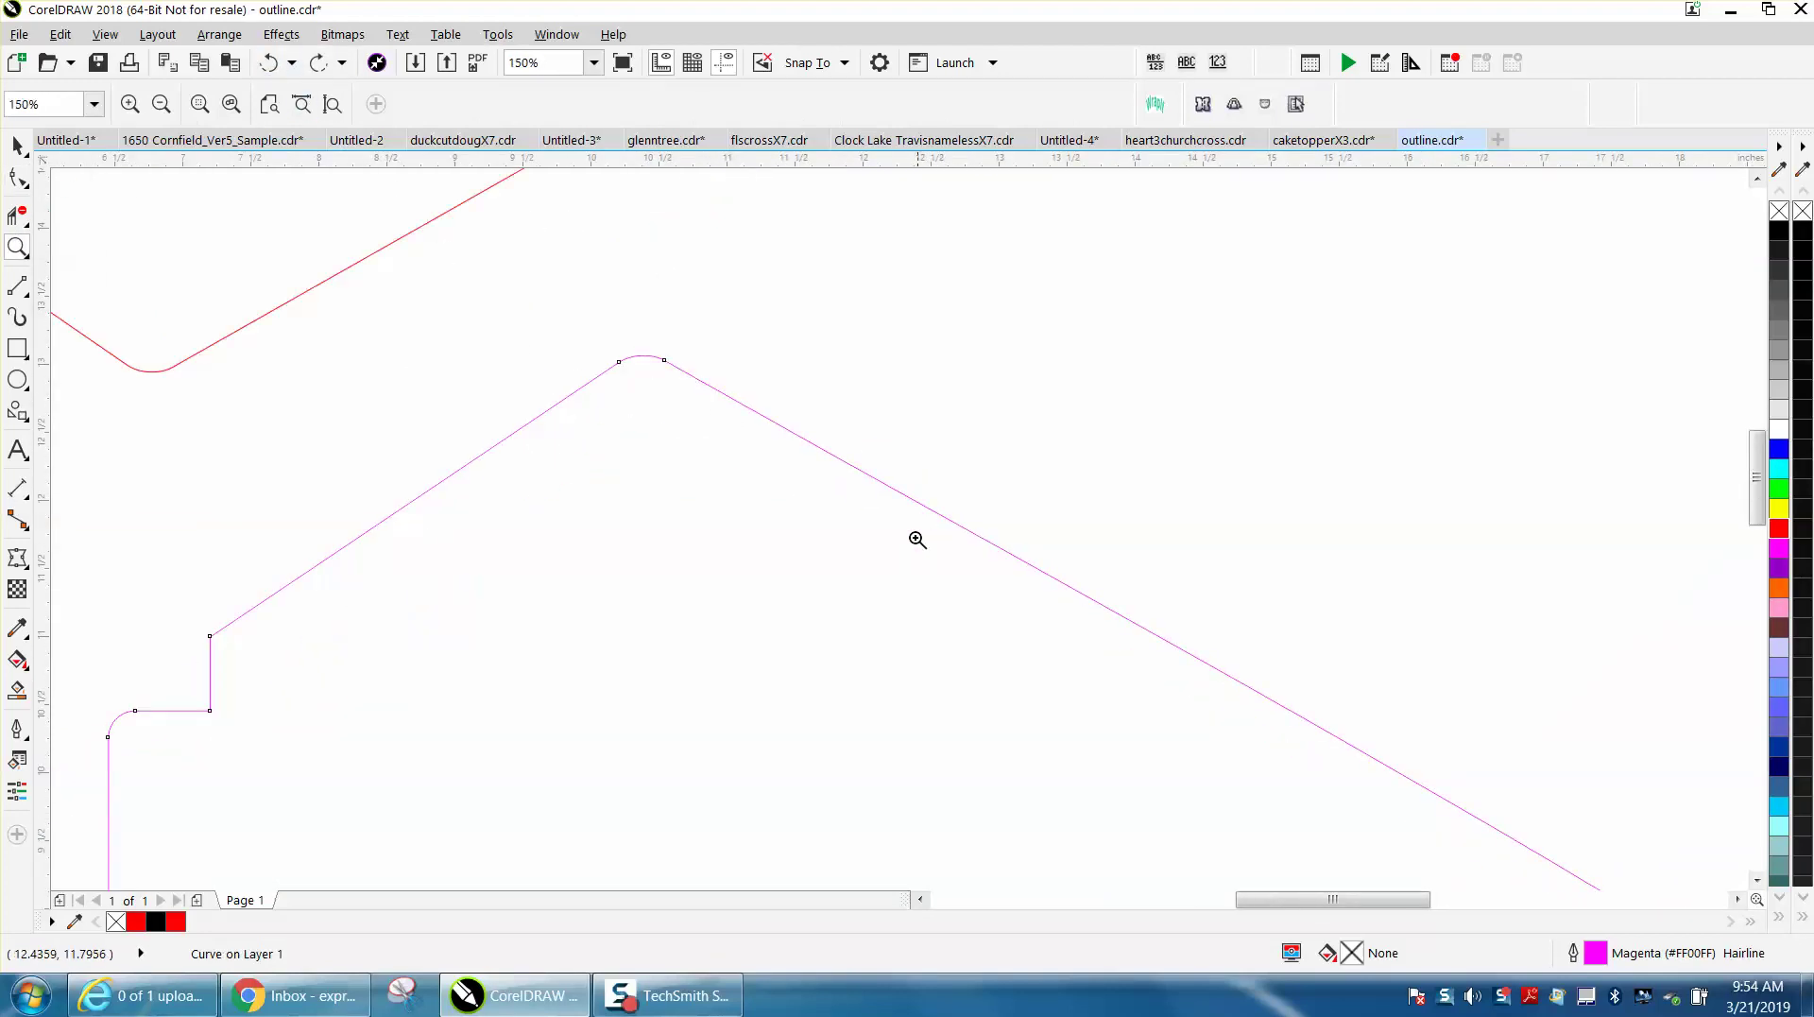
{"action": "right_click", "coordinate": [768, 549]}
{"action": "right_click", "coordinate": [766, 547]}
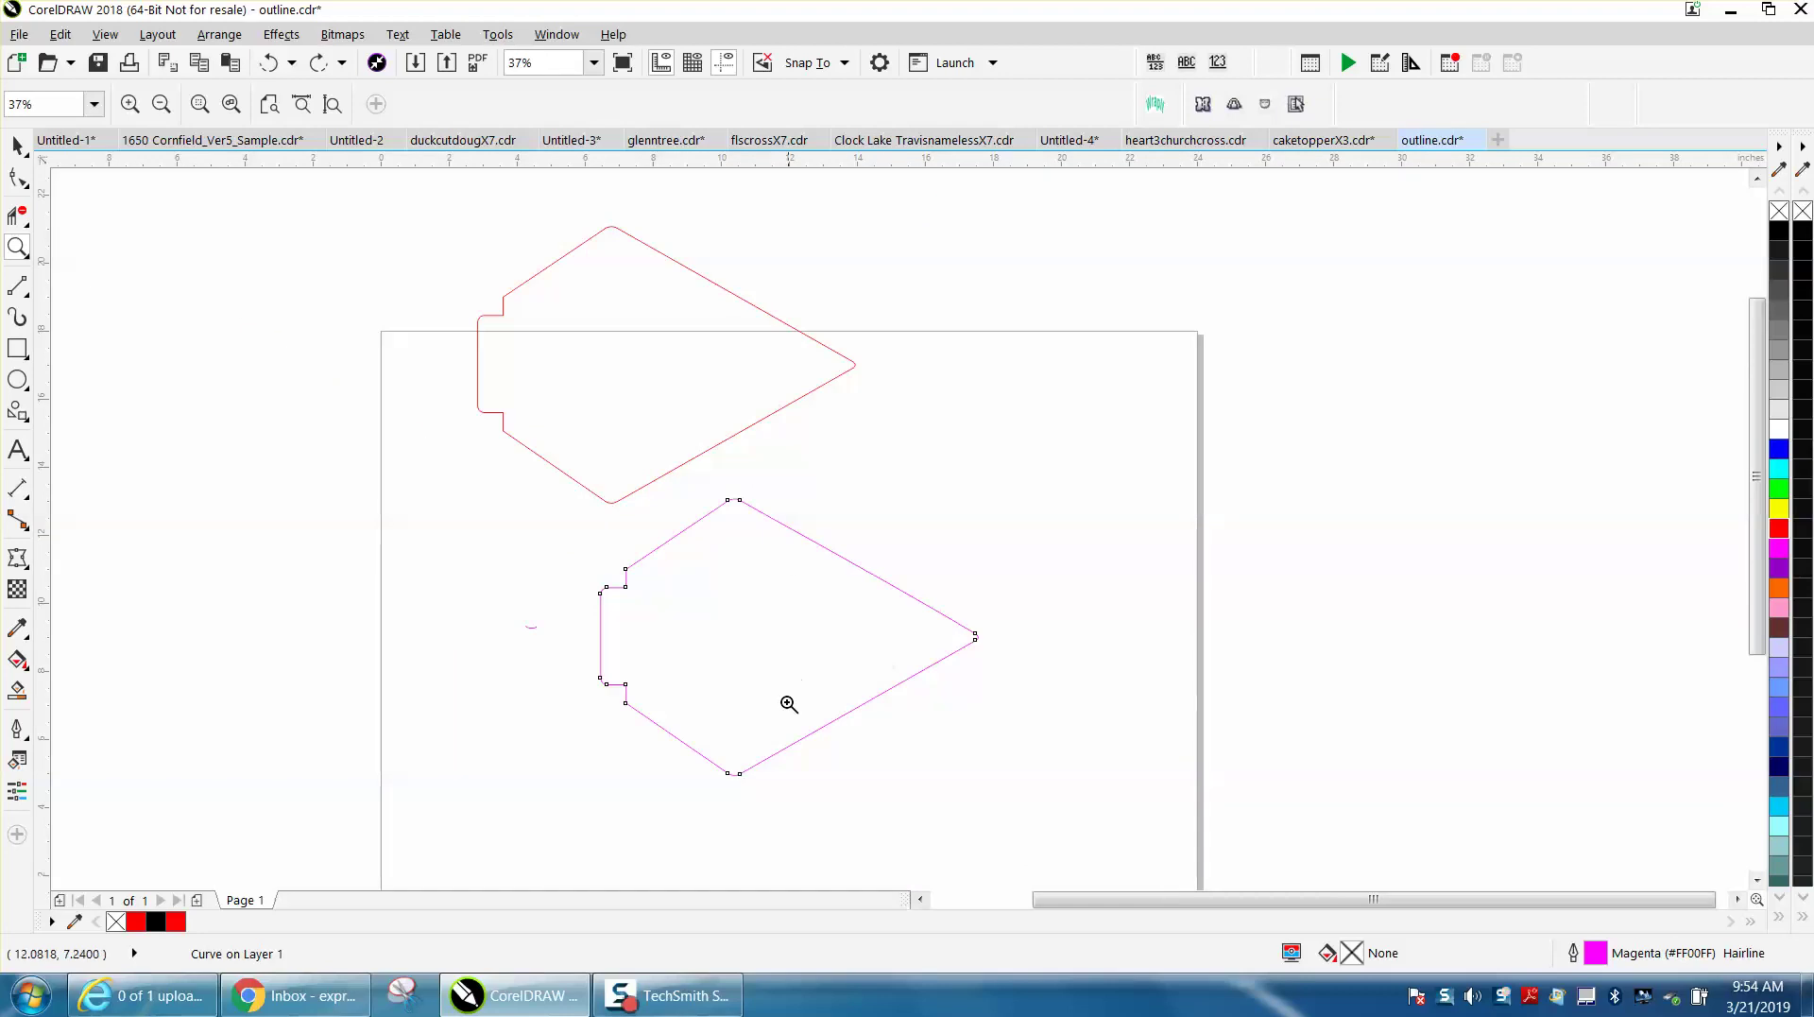
{"action": "left_click_drag", "start_coordinate": [576, 568], "coordinate": [770, 747]}
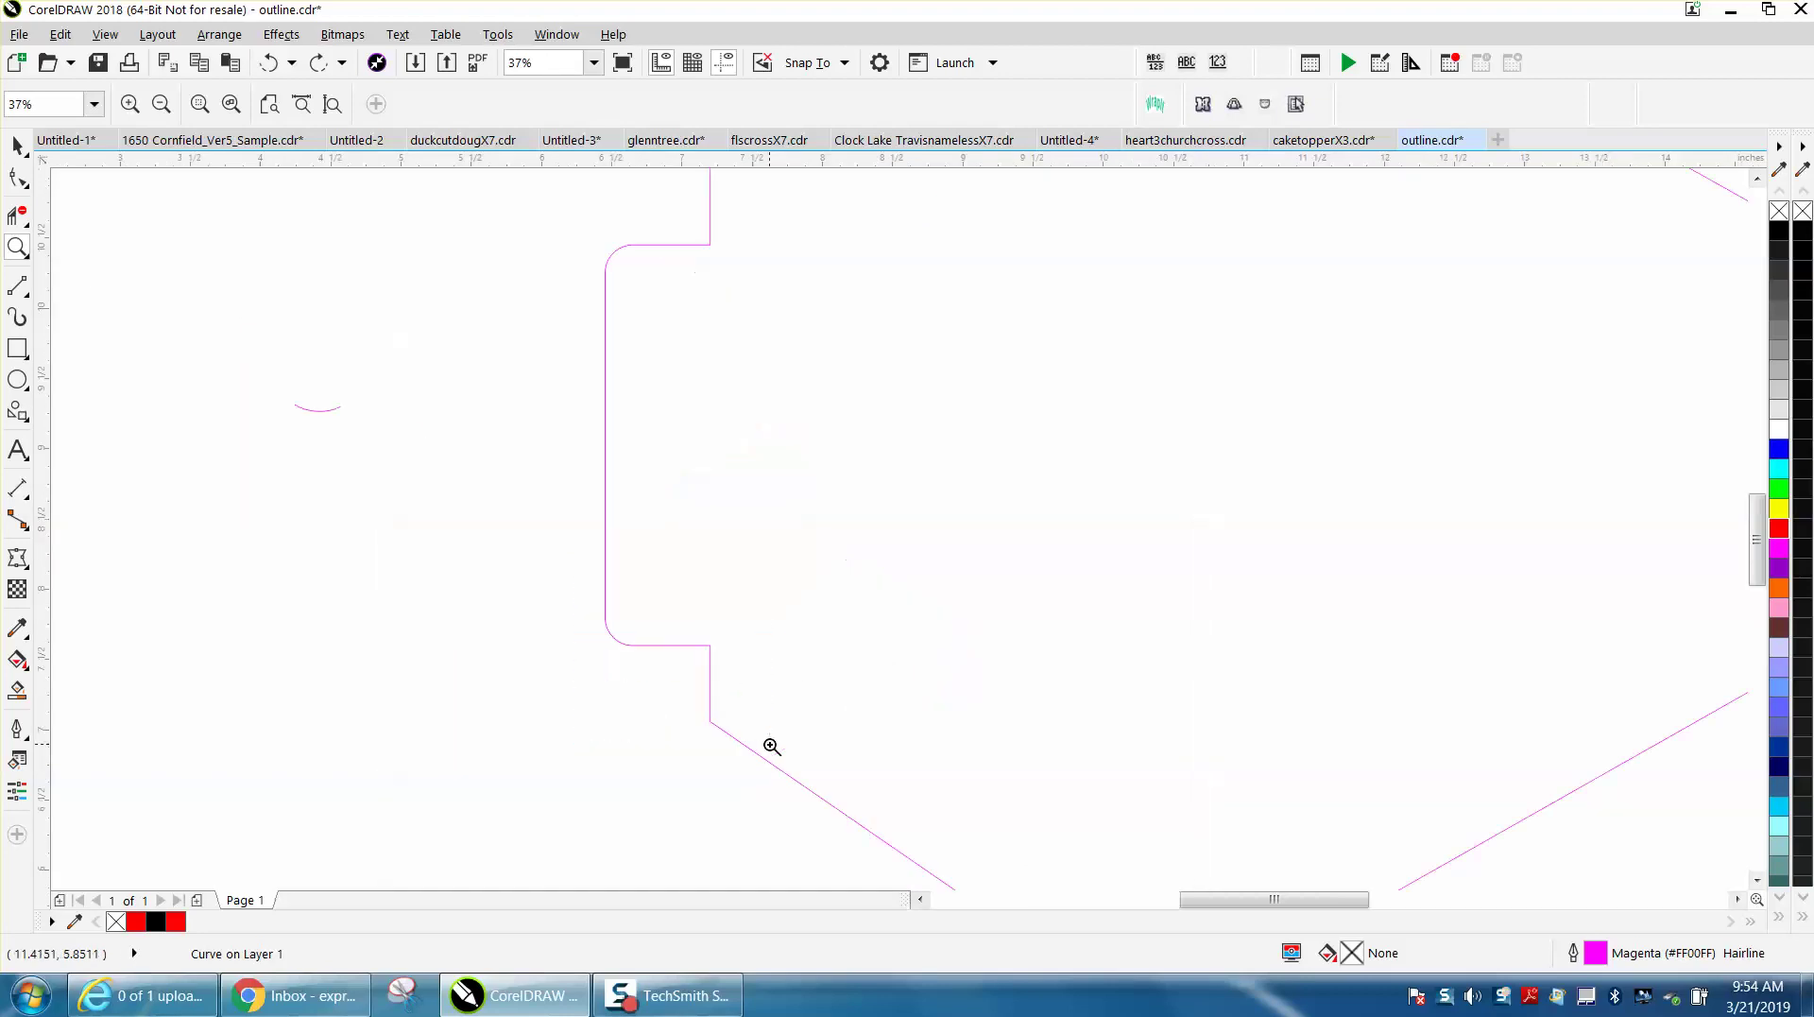
{"action": "right_click", "coordinate": [765, 740]}
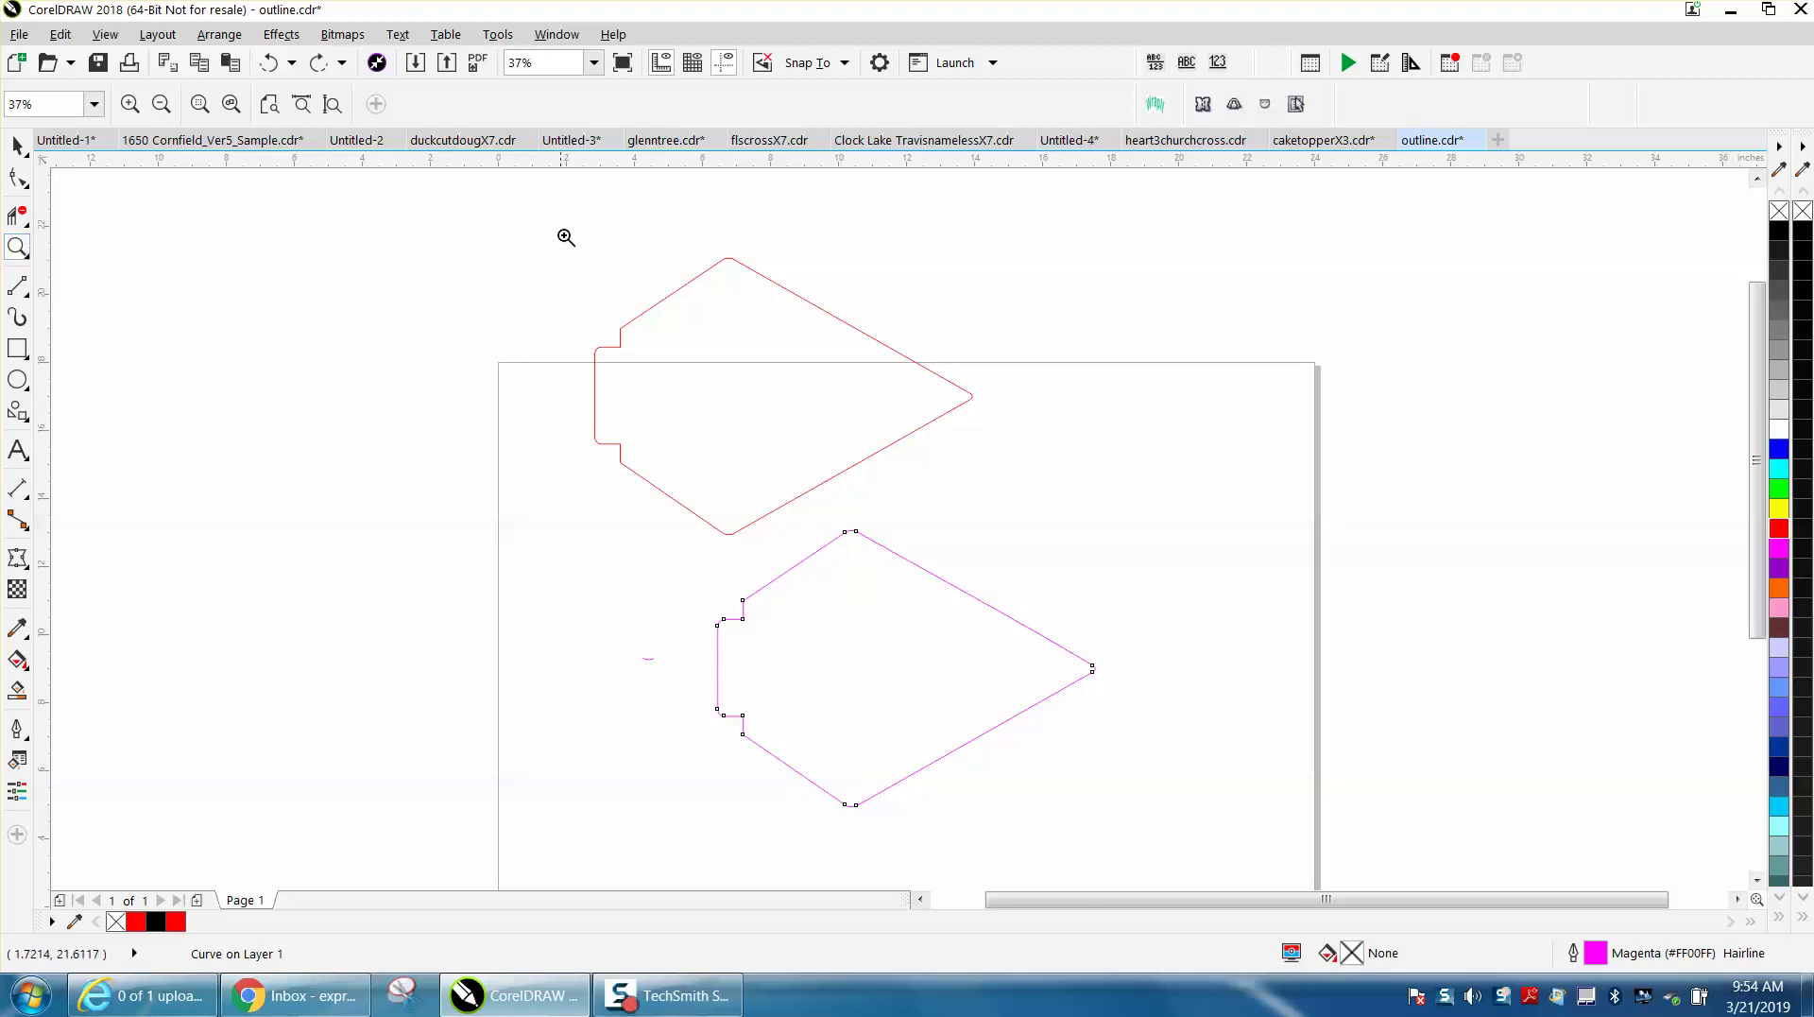
{"action": "left_click_drag", "start_coordinate": [566, 237], "coordinate": [1007, 565]}
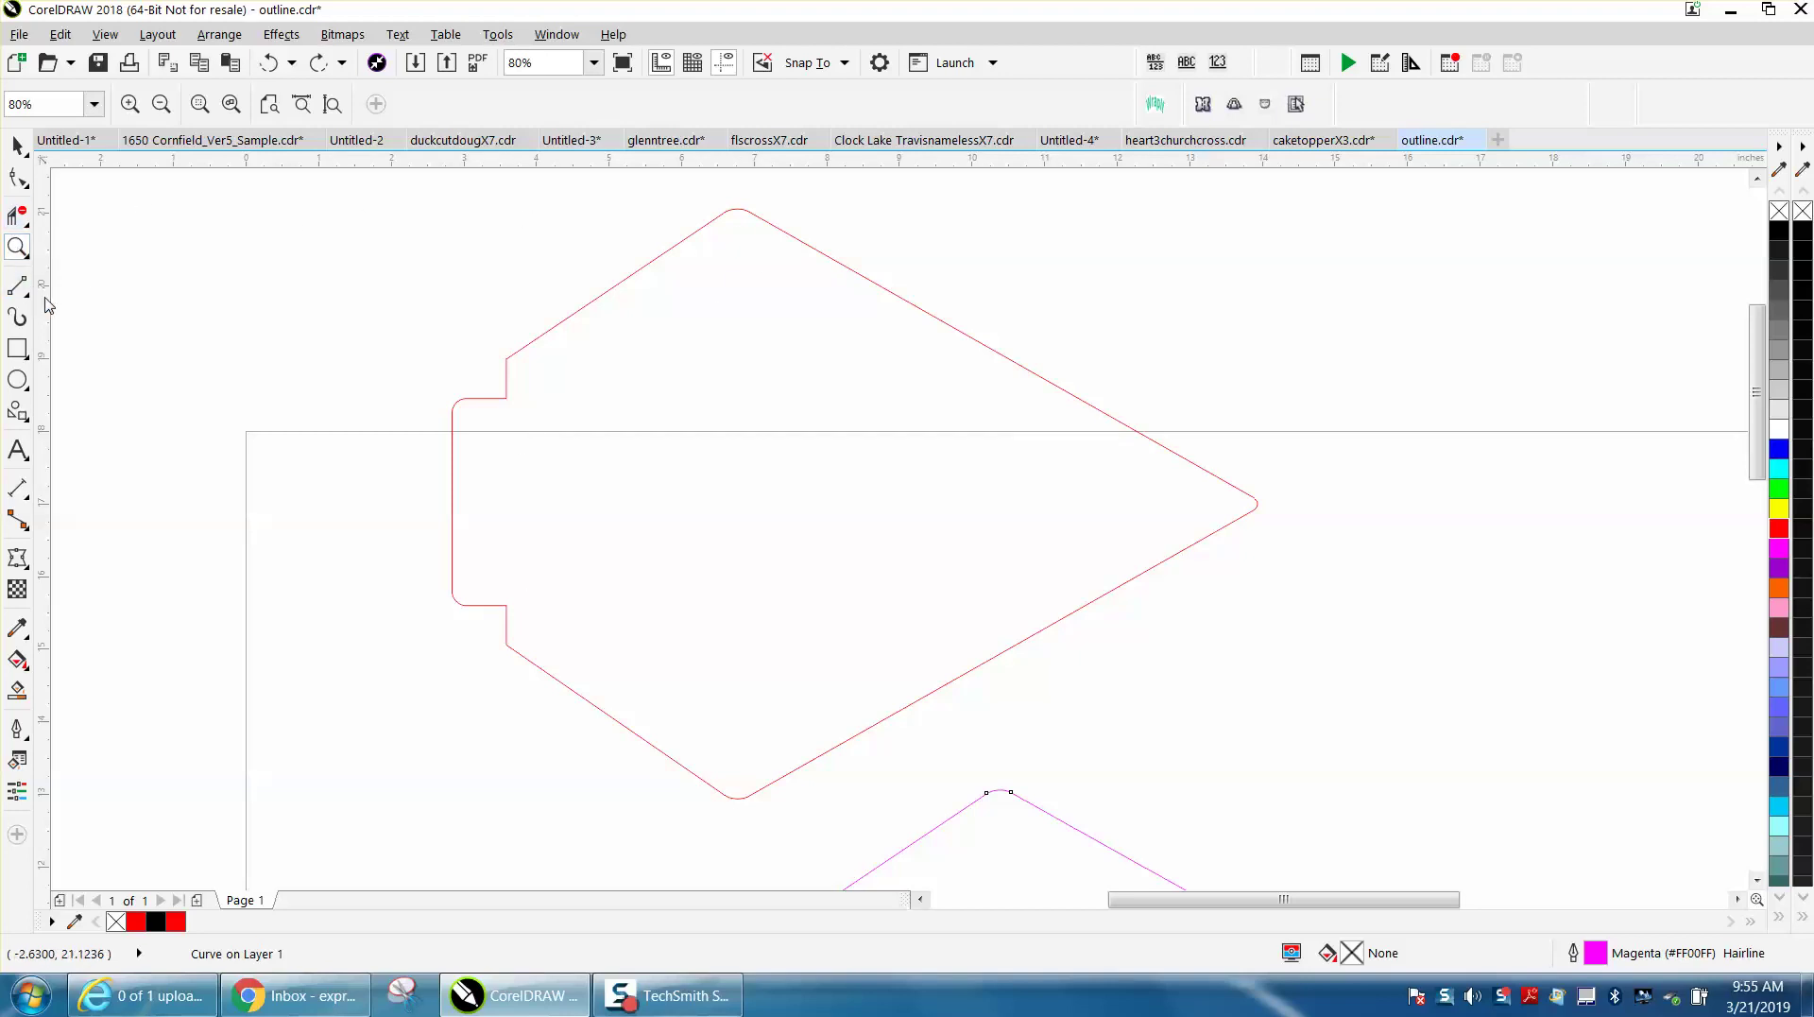
Delete the stray node on the red outline's top edge near the left notch.
{"action": "left_click", "coordinate": [18, 177]}
{"action": "left_click", "coordinate": [772, 226]}
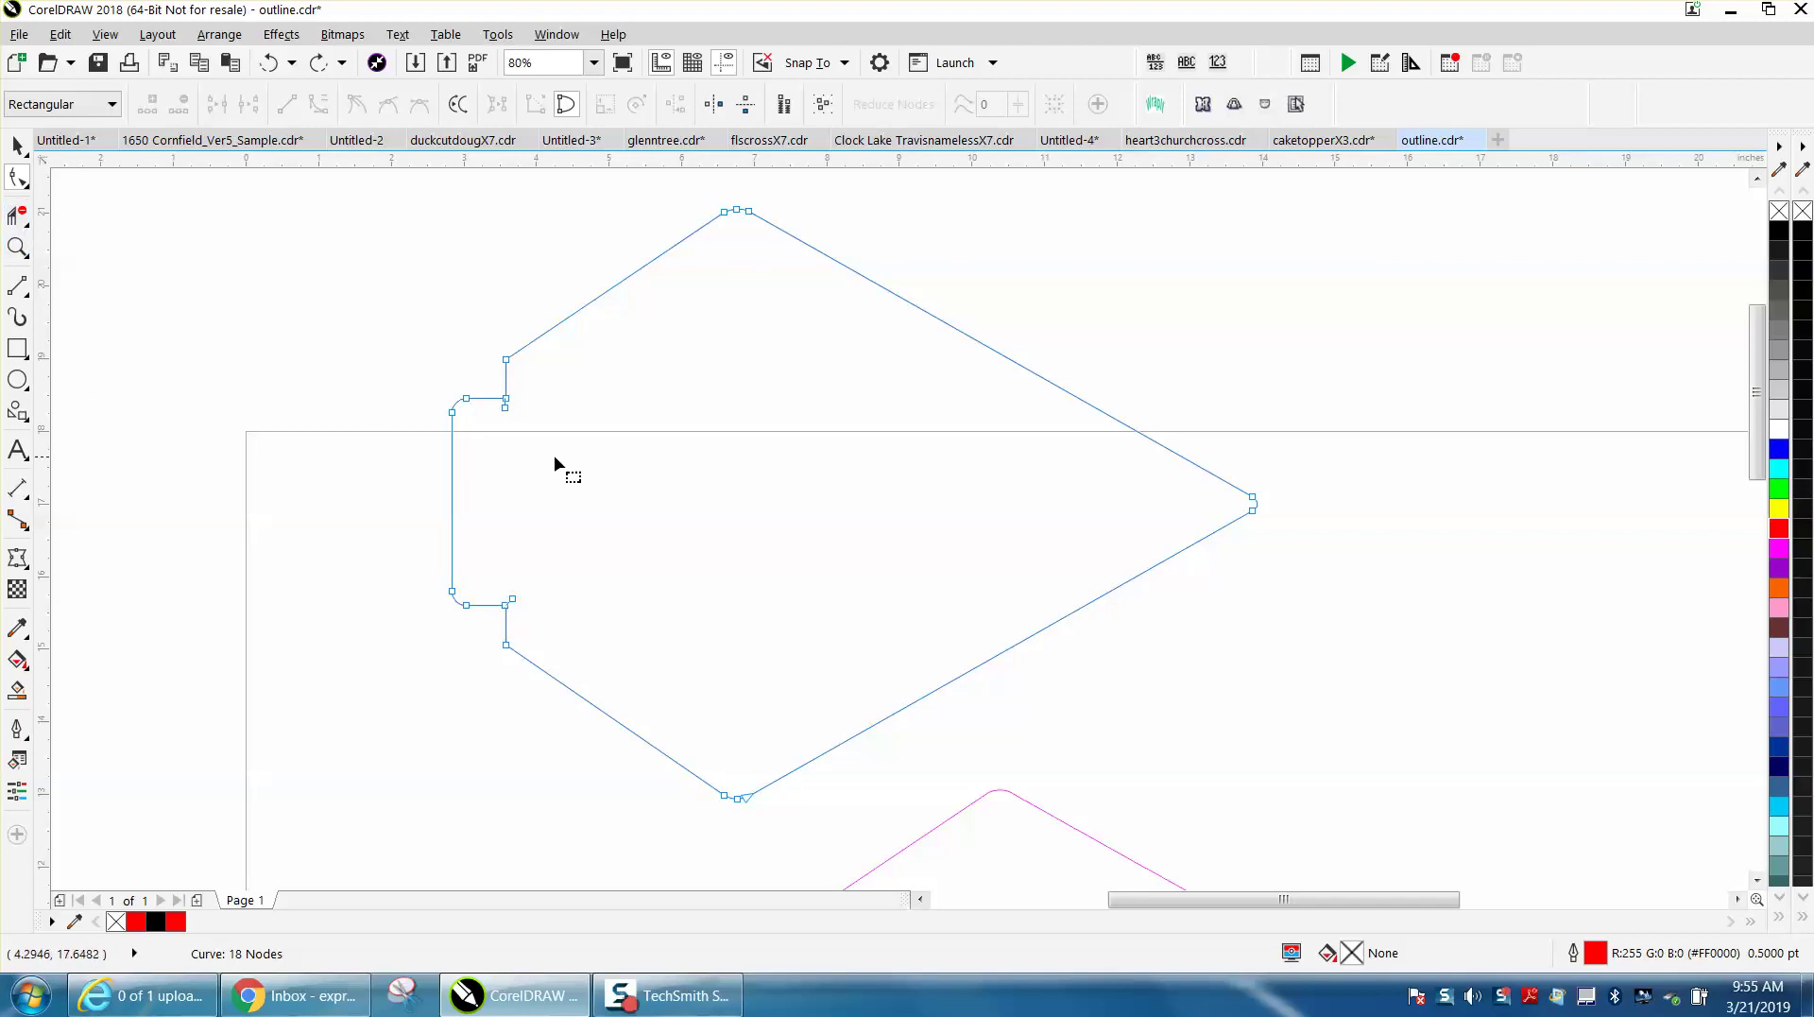
{"action": "left_click", "coordinate": [18, 247]}
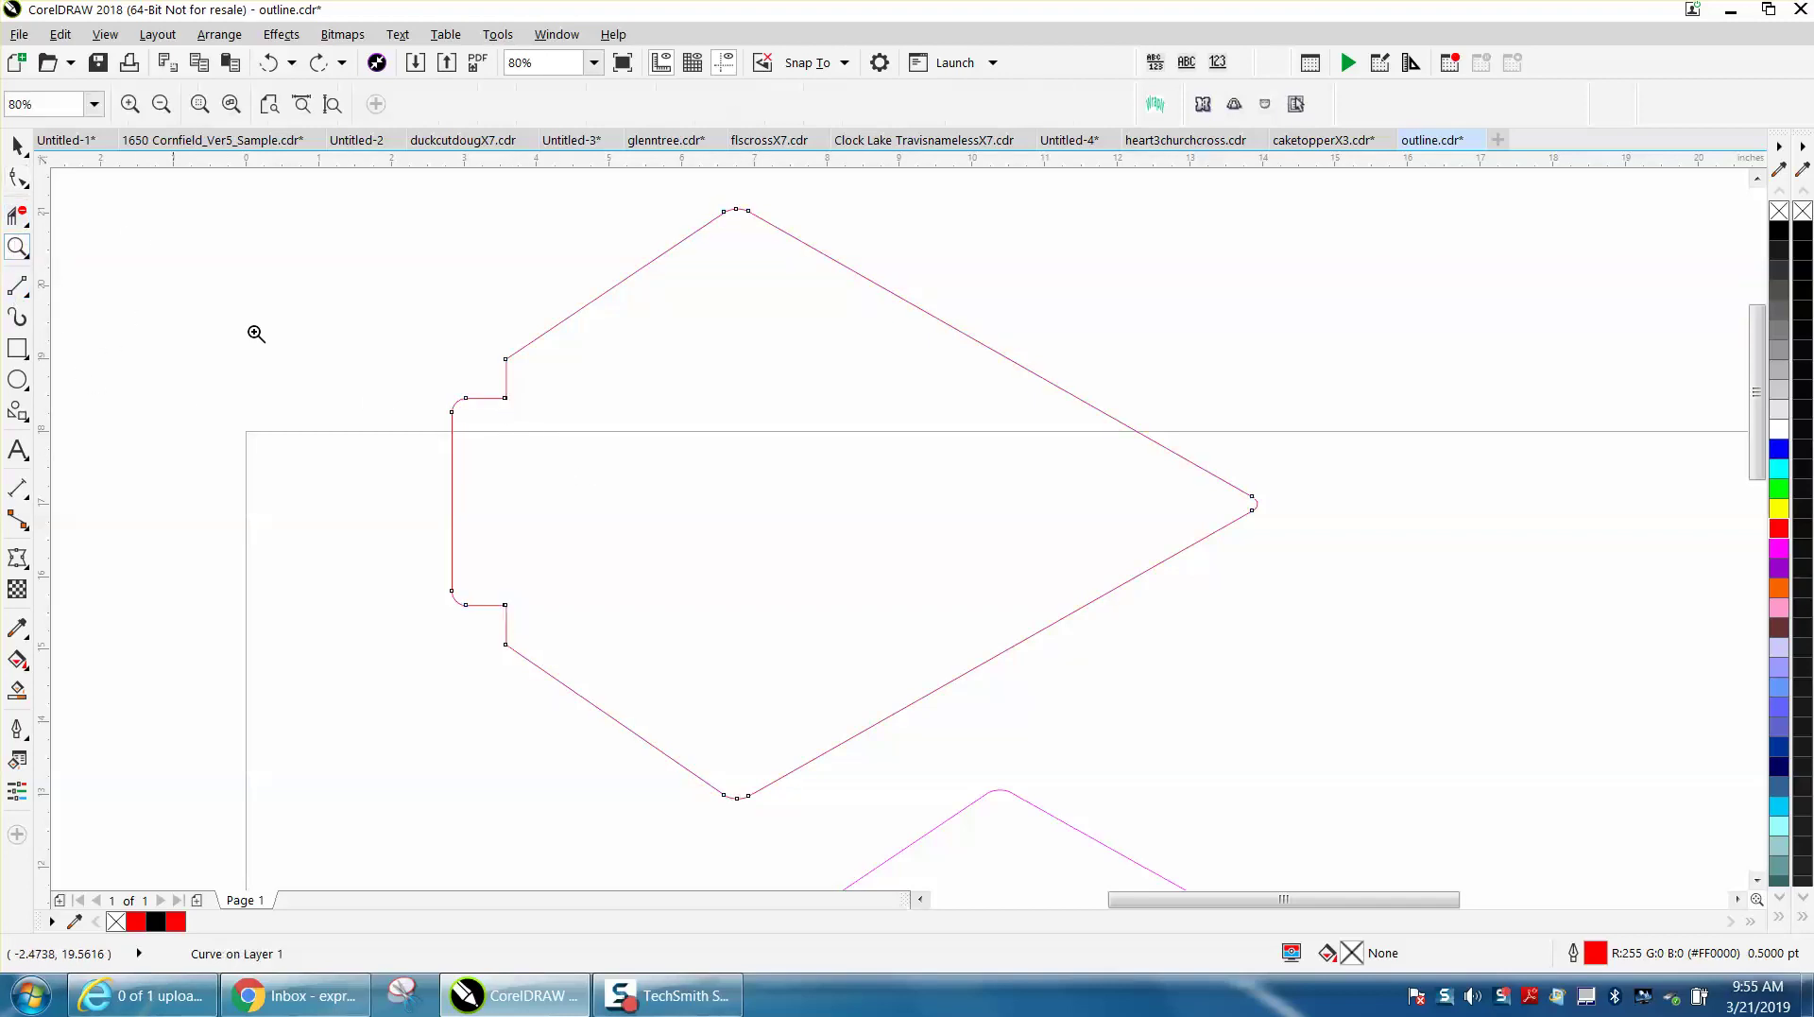
{"action": "left_click_drag", "start_coordinate": [469, 391], "coordinate": [714, 647]}
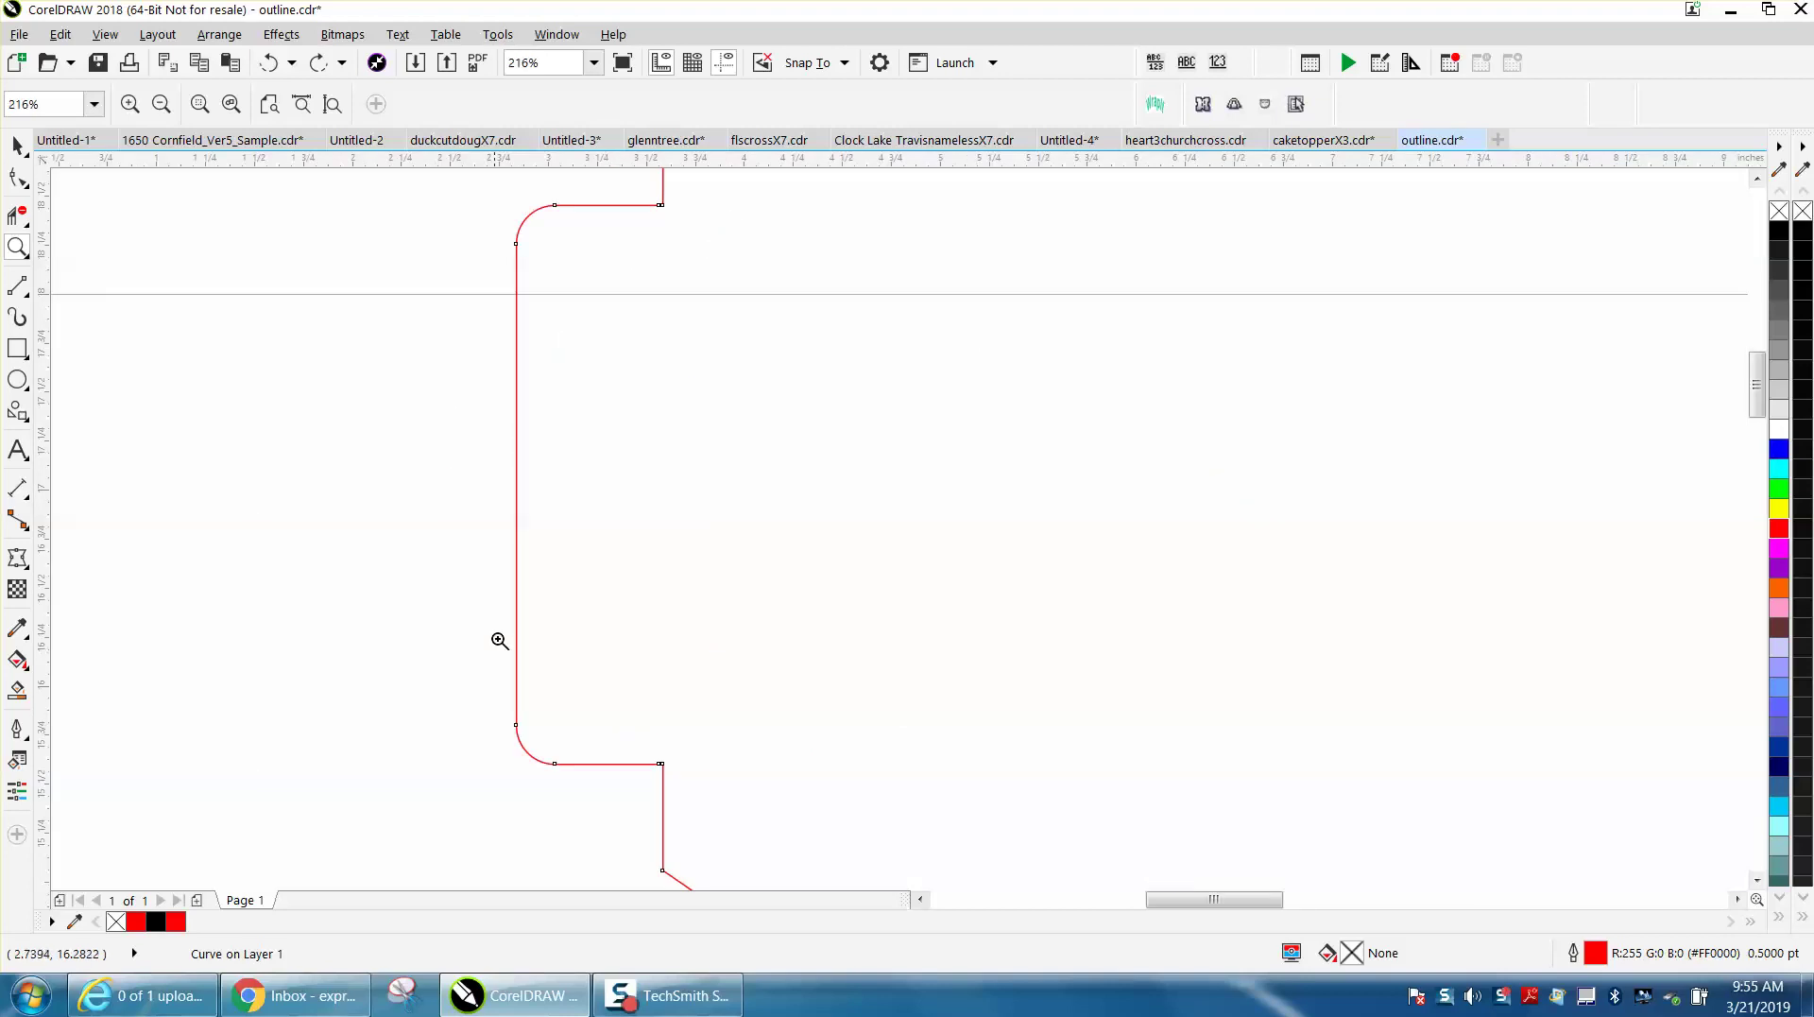
{"action": "left_click_drag", "start_coordinate": [648, 748], "coordinate": [718, 783]}
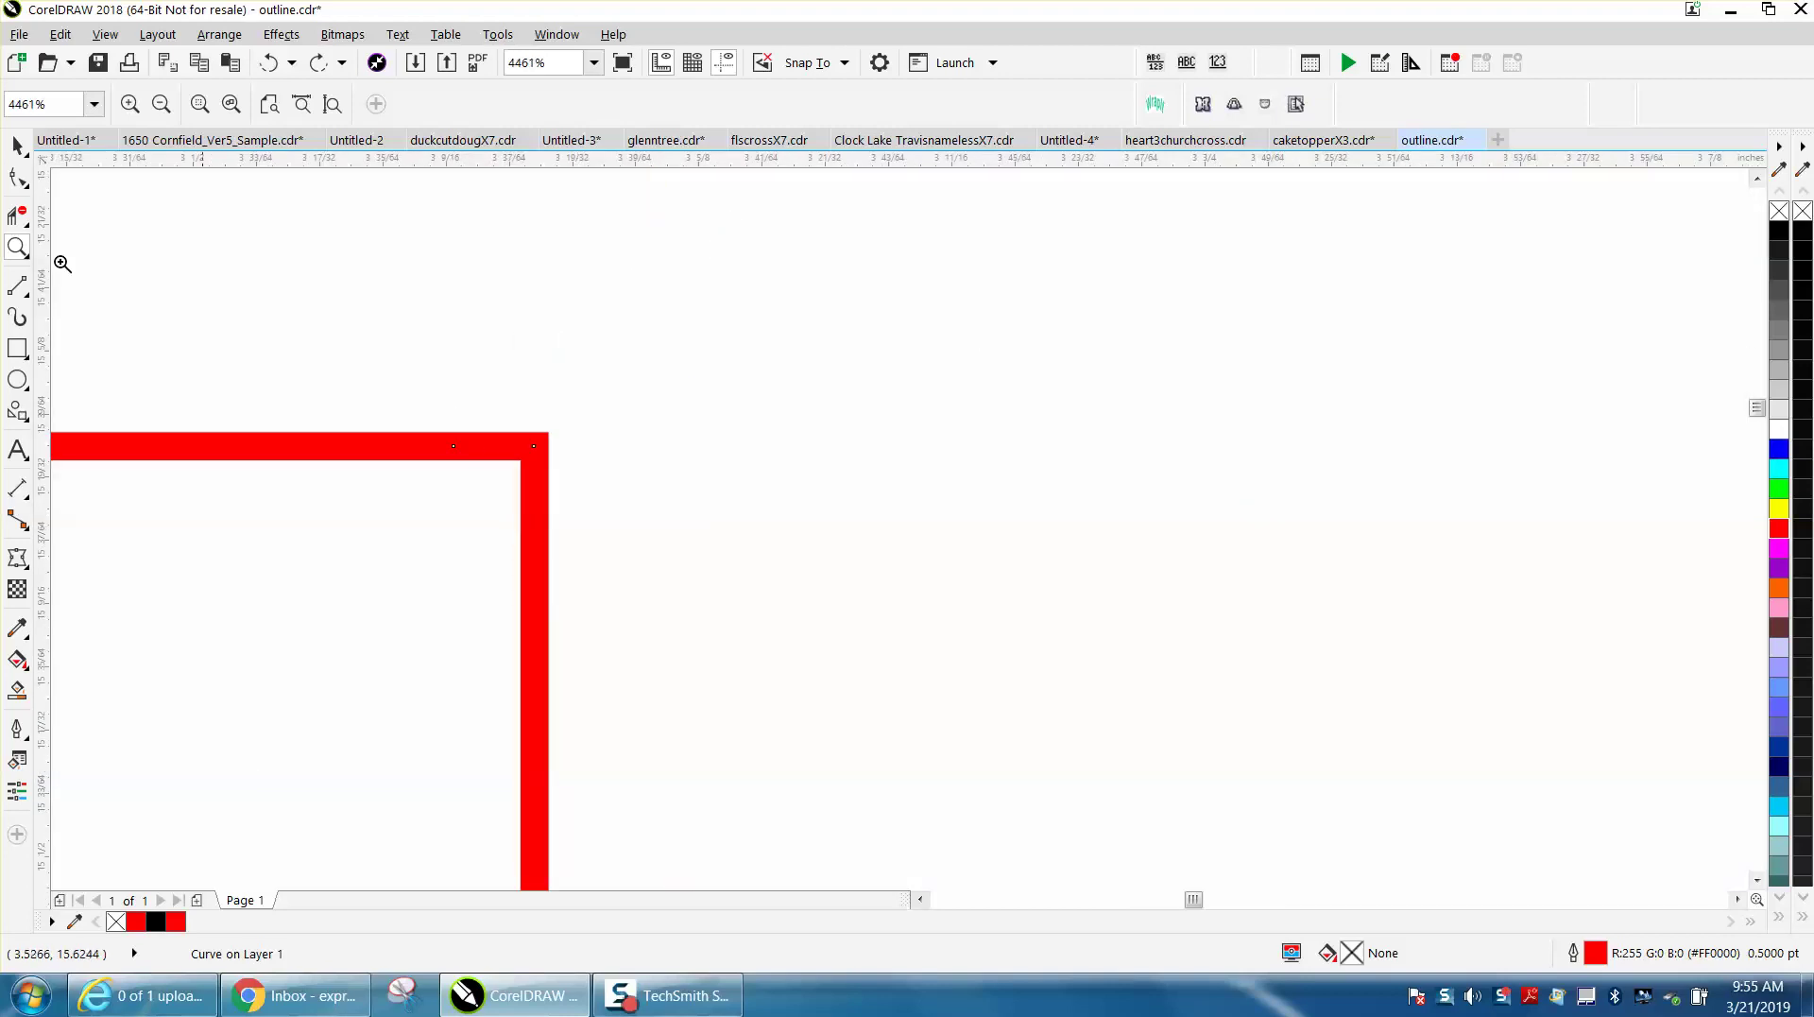
{"action": "left_click", "coordinate": [18, 181]}
{"action": "left_click", "coordinate": [454, 446]}
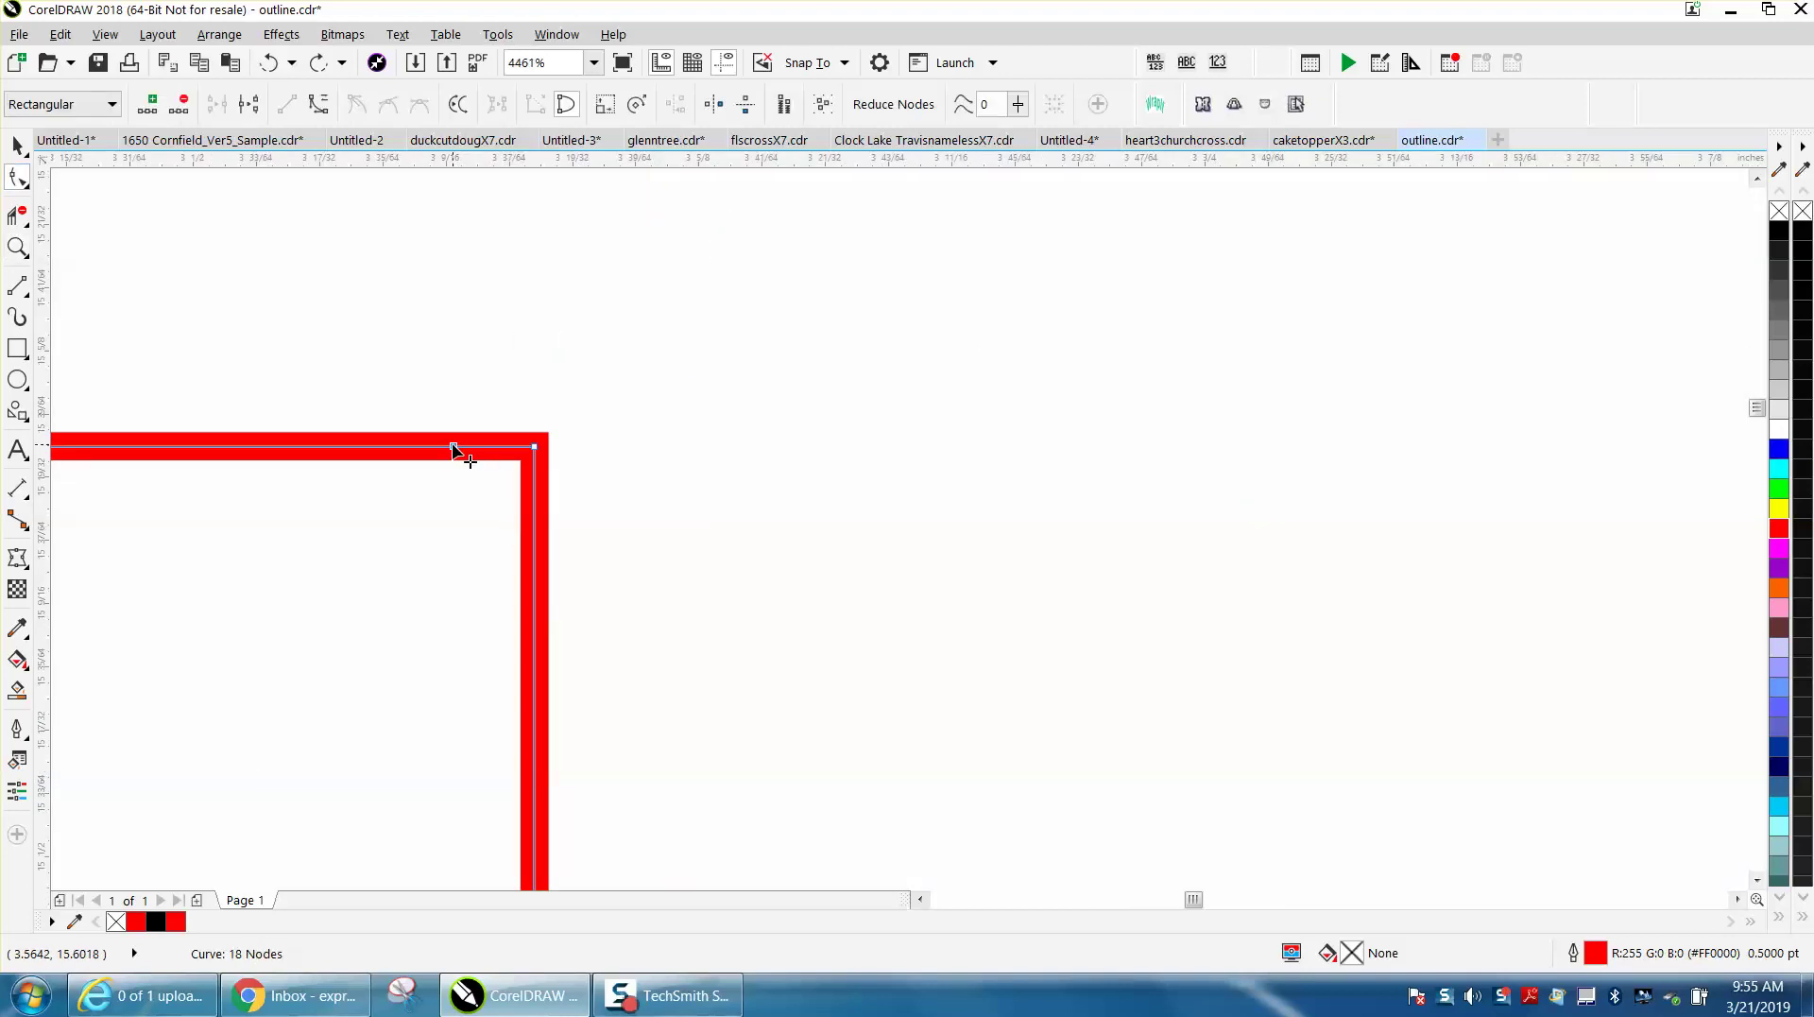
{"action": "key", "text": "Delete"}
{"action": "scroll", "coordinate": [570, 476], "scroll_direction": "down", "scroll_amount": 10}
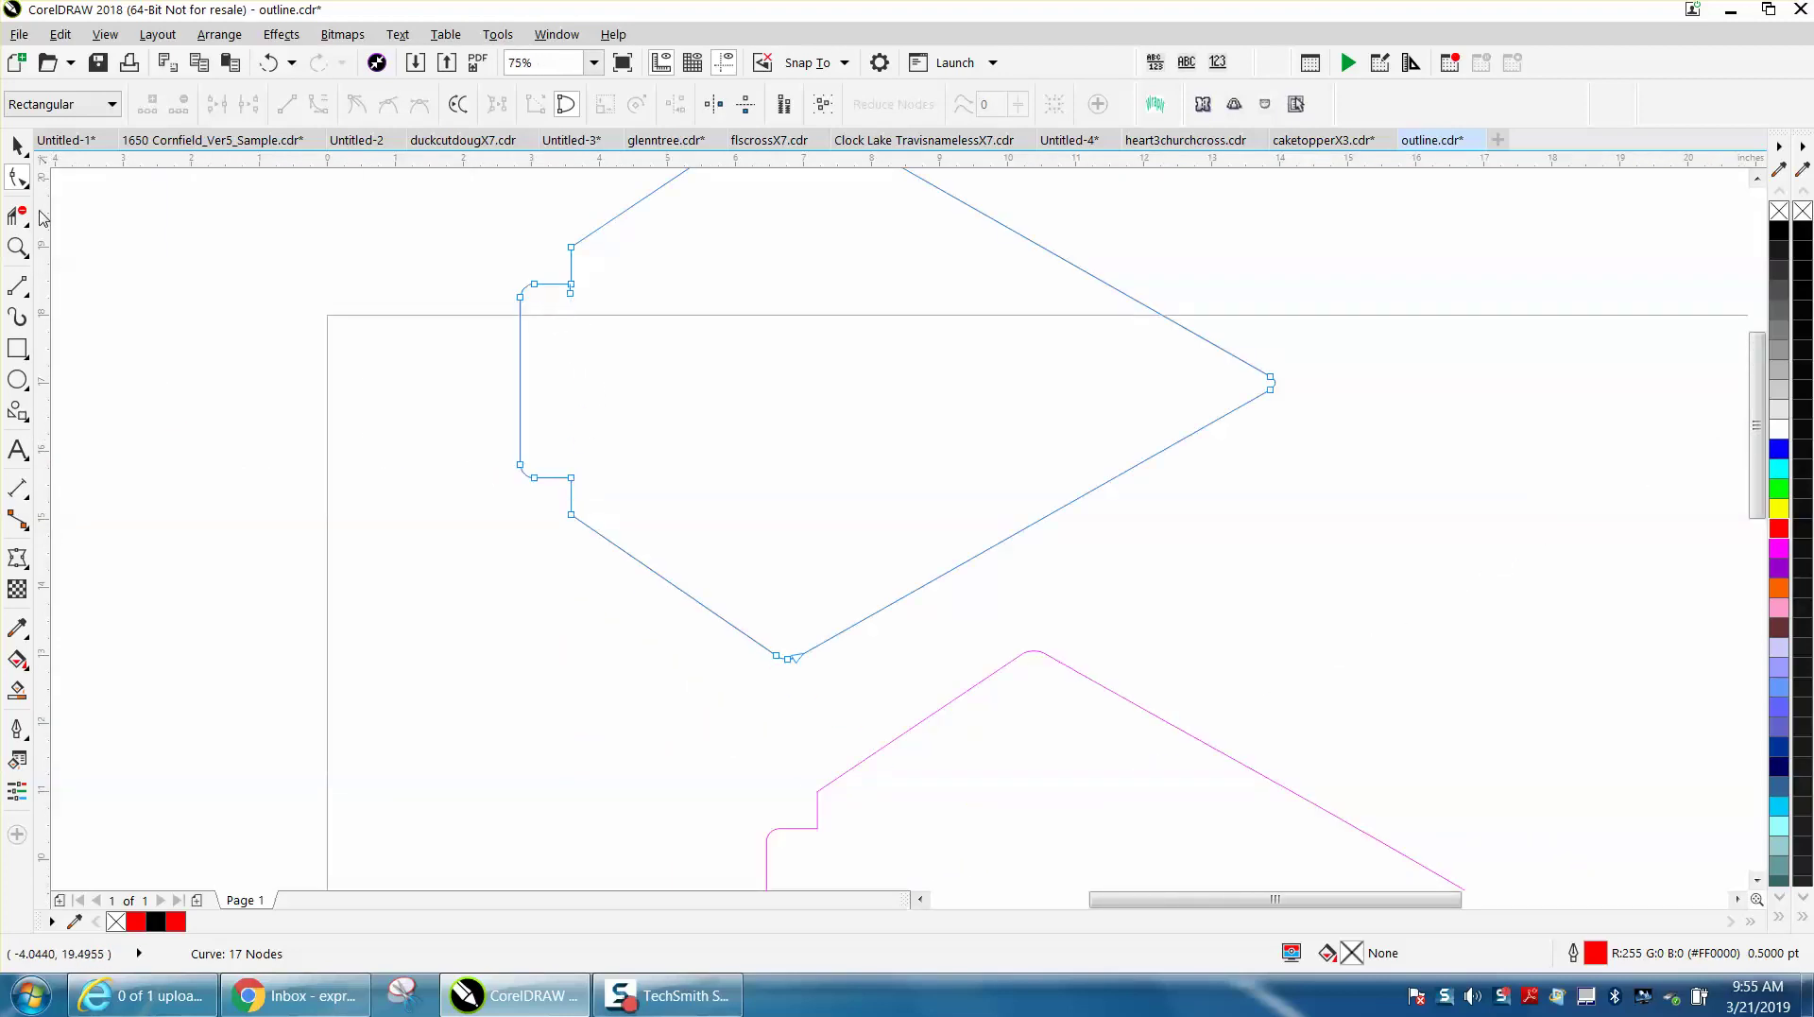
Delete the second stray node at the upper notch corner, leaving 16 nodes.
{"action": "left_click", "coordinate": [17, 248]}
{"action": "left_click_drag", "start_coordinate": [518, 269], "coordinate": [683, 336]}
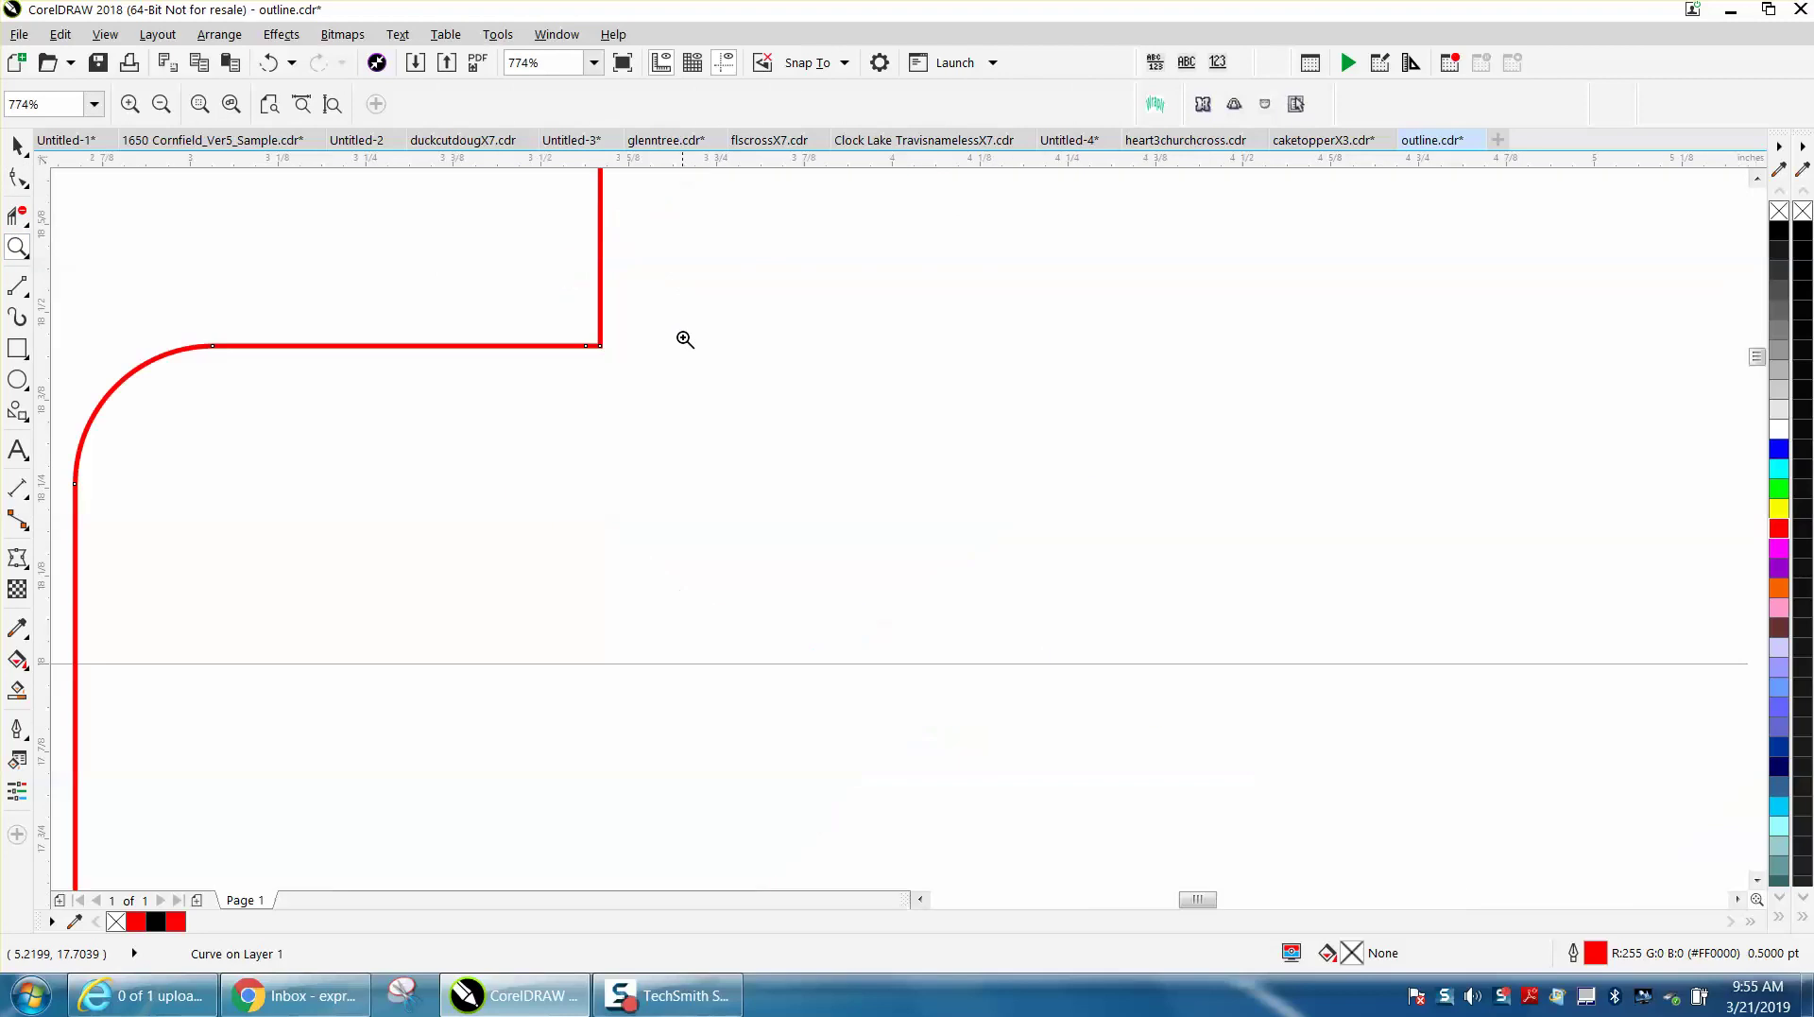
{"action": "left_click_drag", "start_coordinate": [538, 324], "coordinate": [673, 387]}
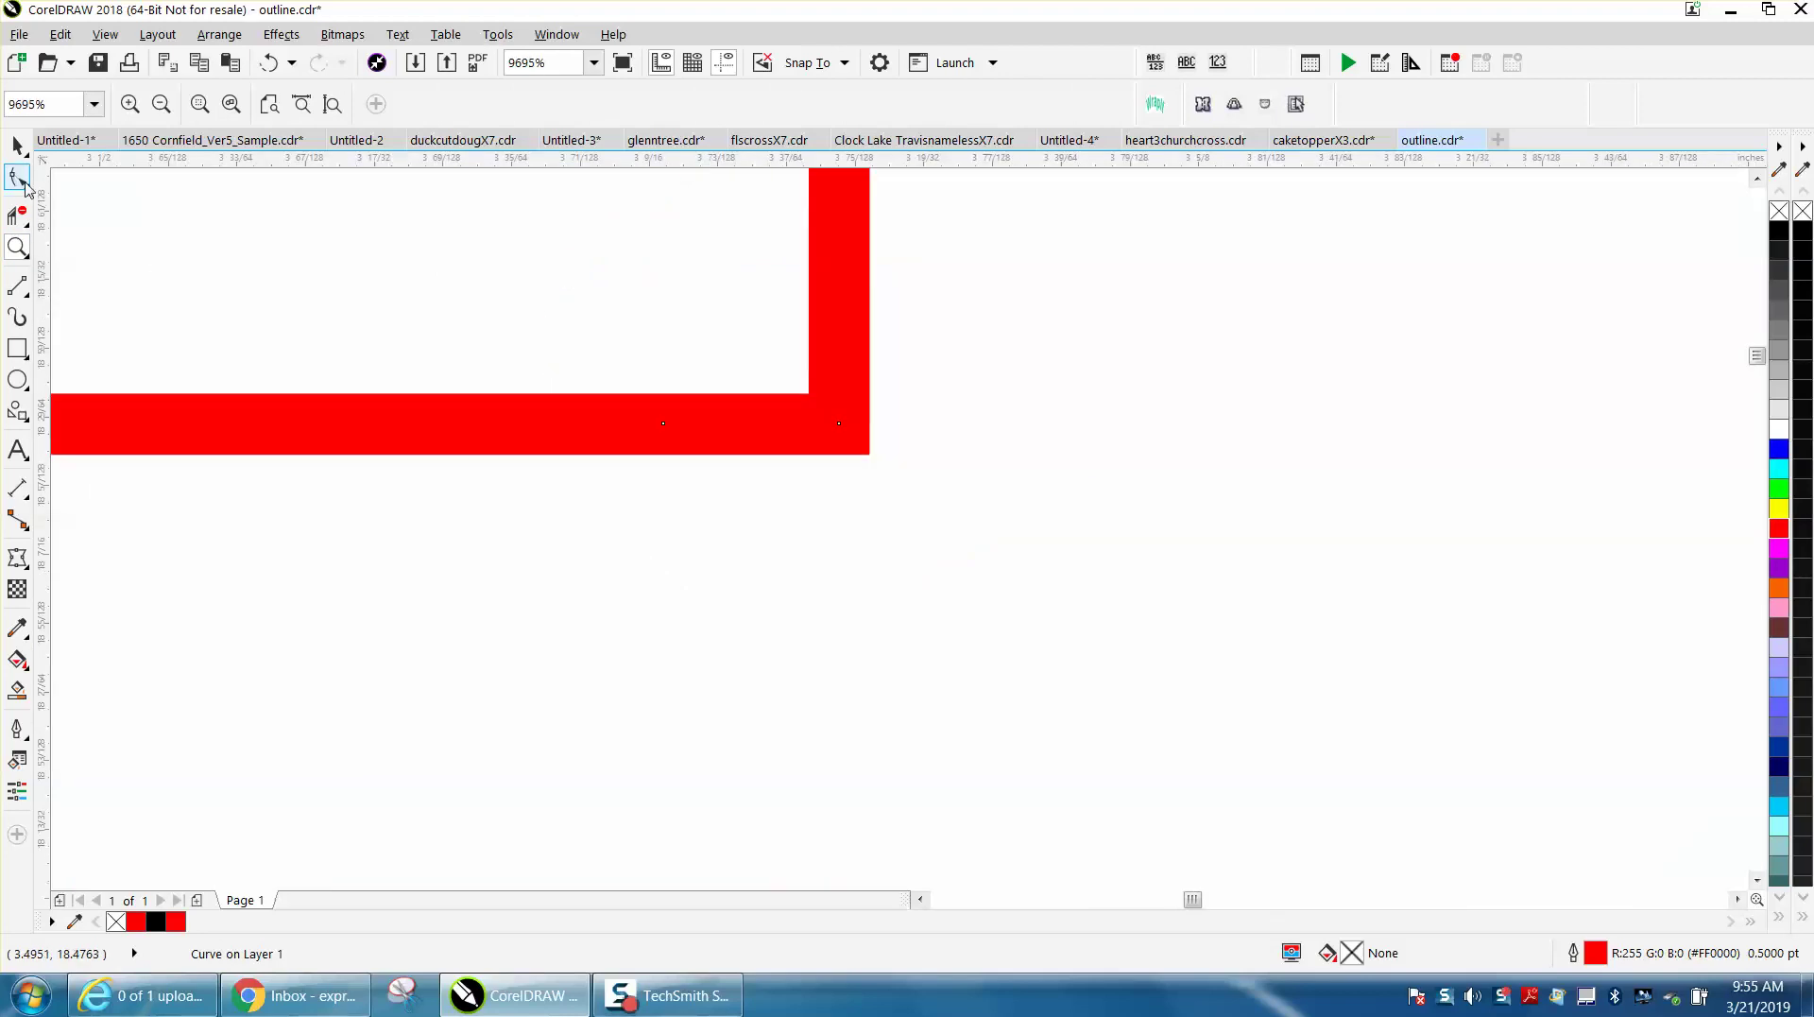
{"action": "left_click", "coordinate": [18, 179]}
{"action": "key", "text": "Delete"}
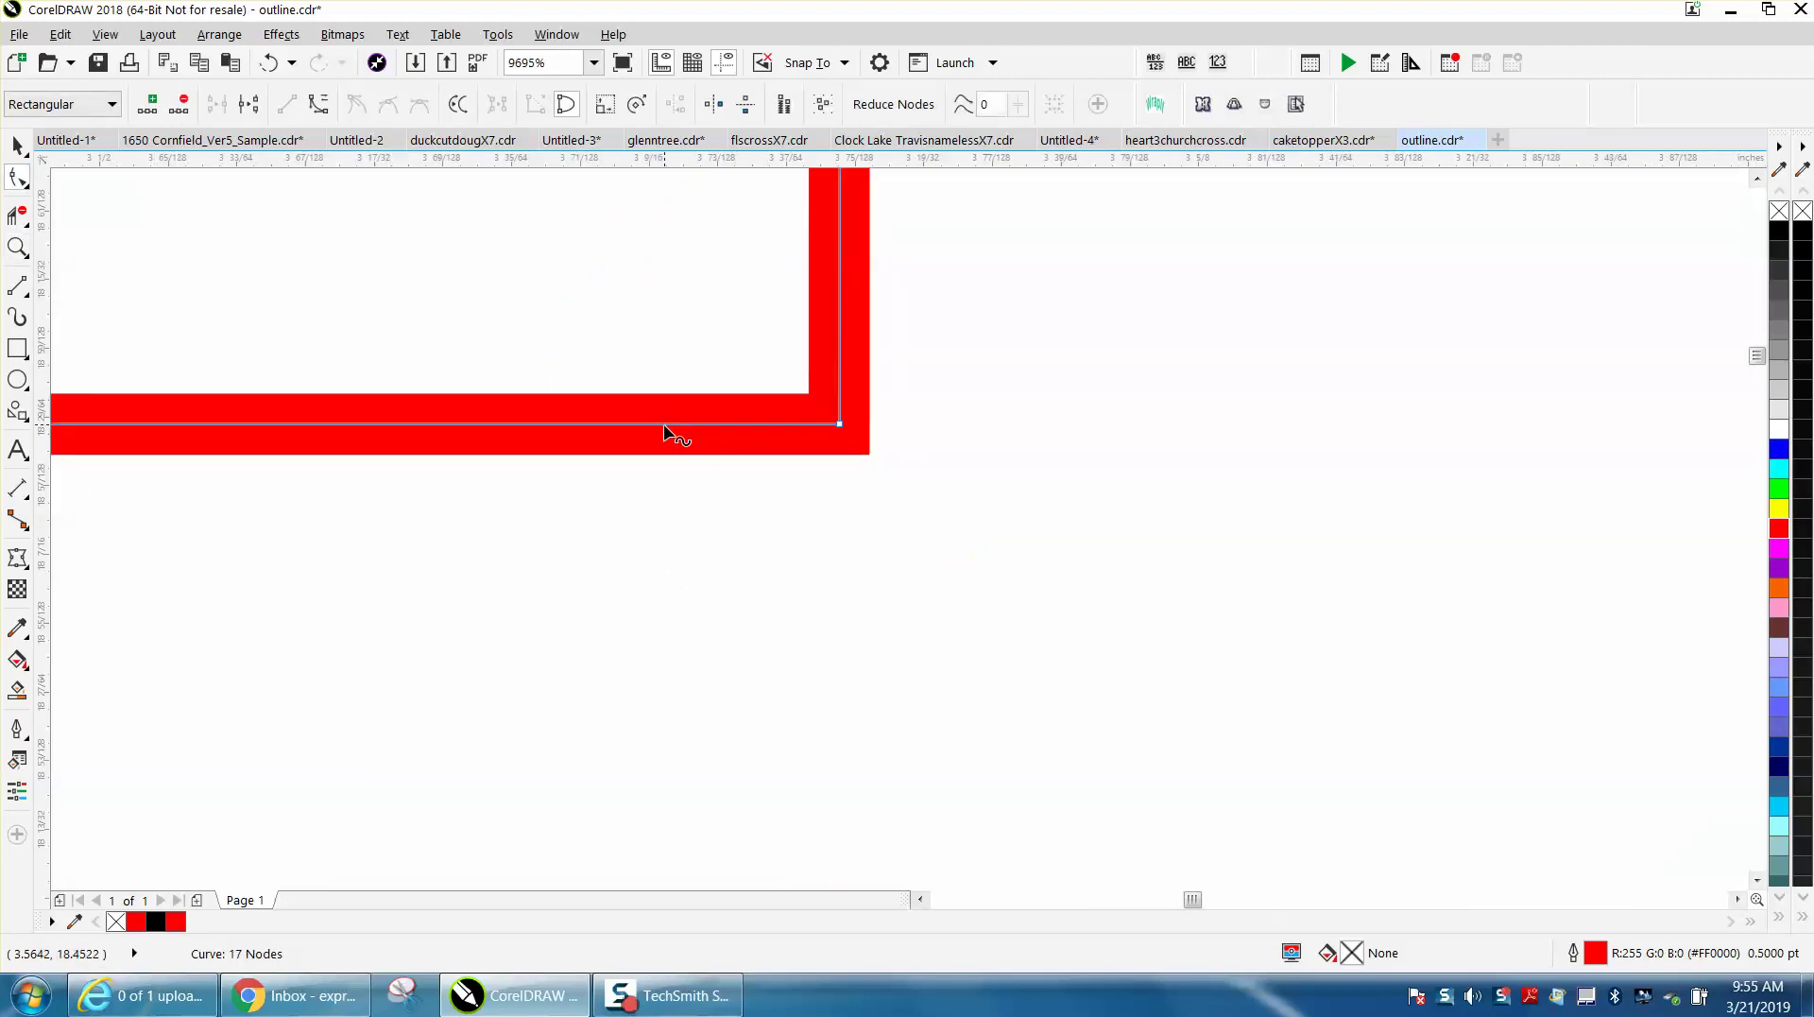
{"action": "scroll", "coordinate": [773, 493], "scroll_direction": "down", "scroll_amount": 3}
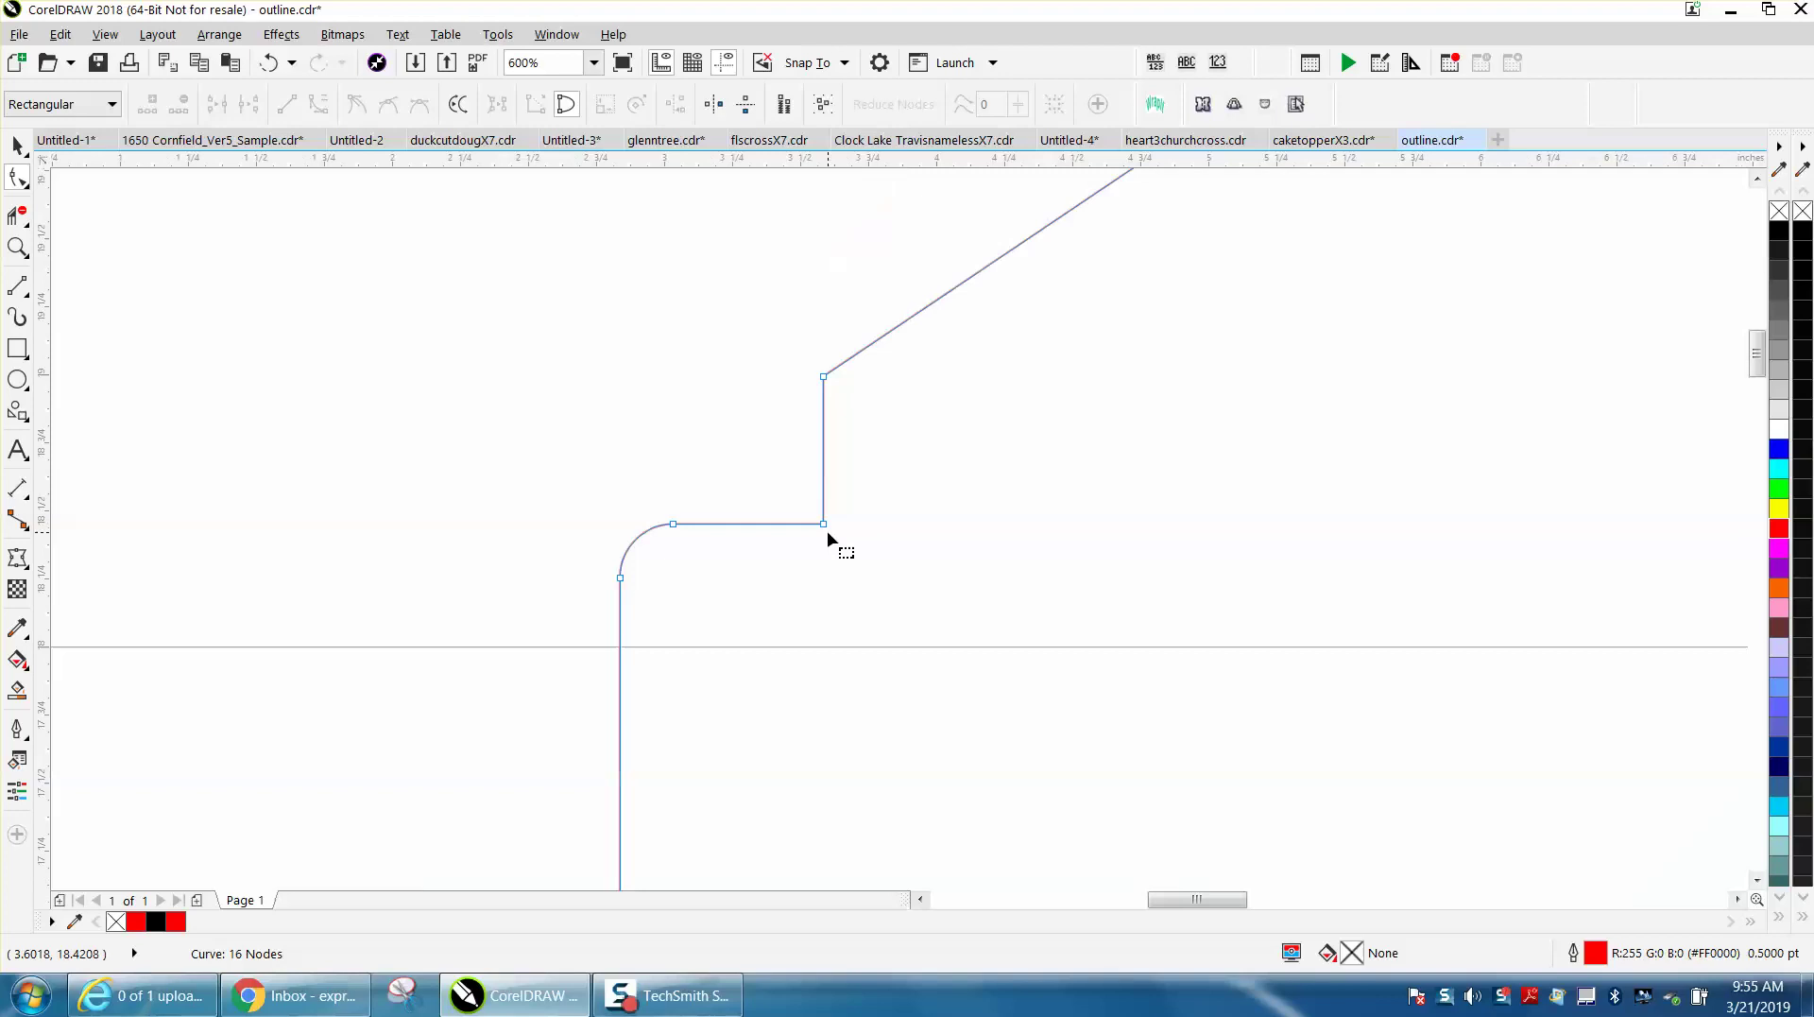
{"action": "scroll", "coordinate": [813, 547], "scroll_direction": "down", "scroll_amount": 5}
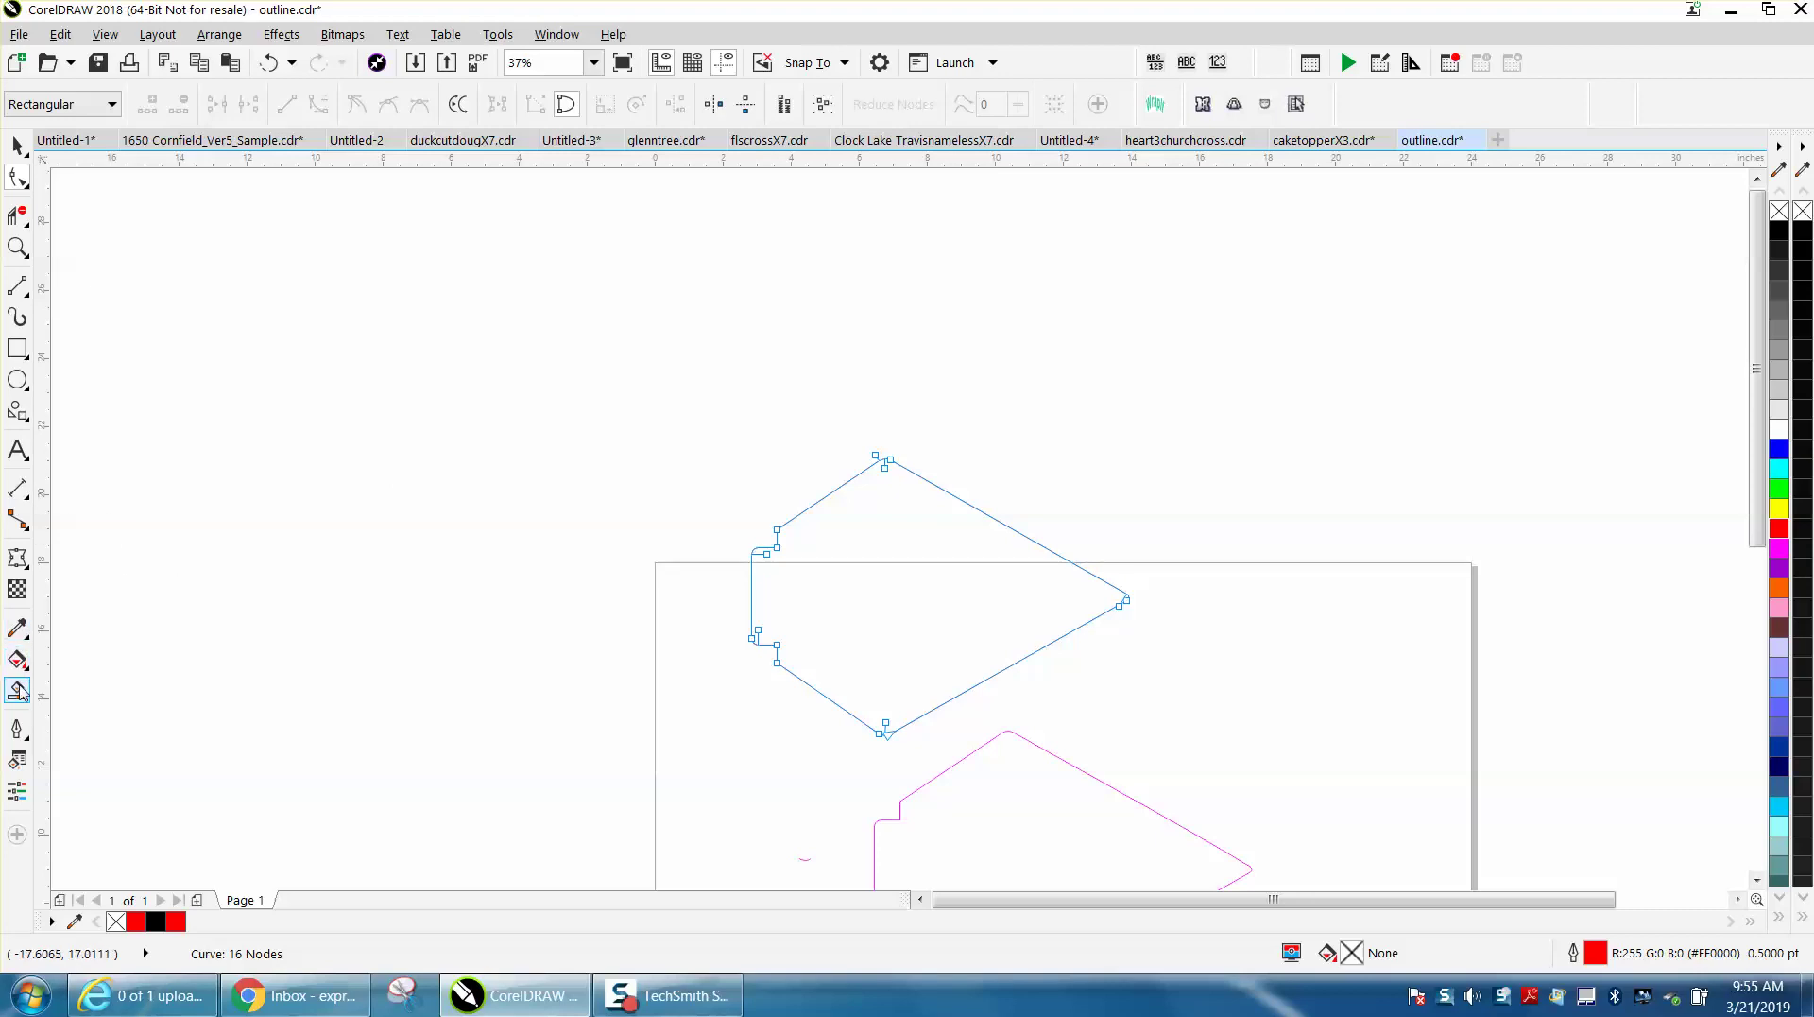
Fill the red outline's interior solid black with Smart Fill.
{"action": "left_click", "coordinate": [18, 691]}
{"action": "left_click", "coordinate": [891, 624]}
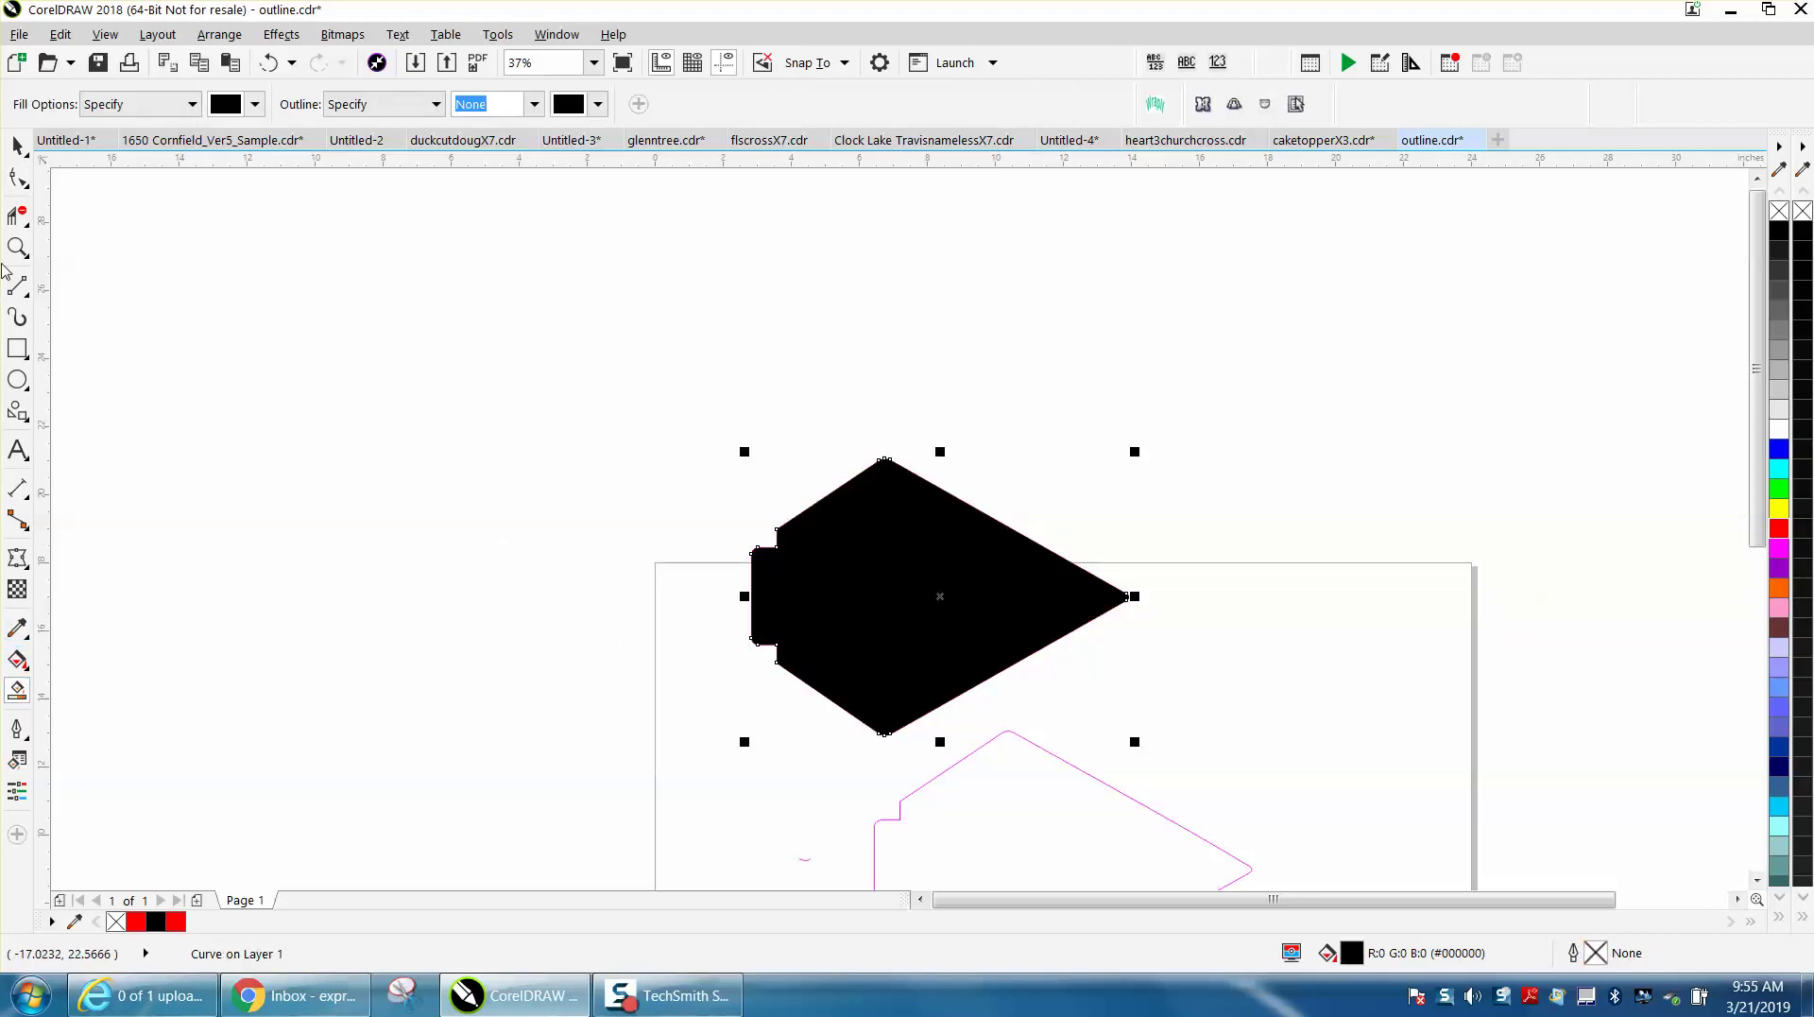
{"action": "left_click", "coordinate": [17, 247]}
{"action": "left_click_drag", "start_coordinate": [721, 454], "coordinate": [1222, 738]}
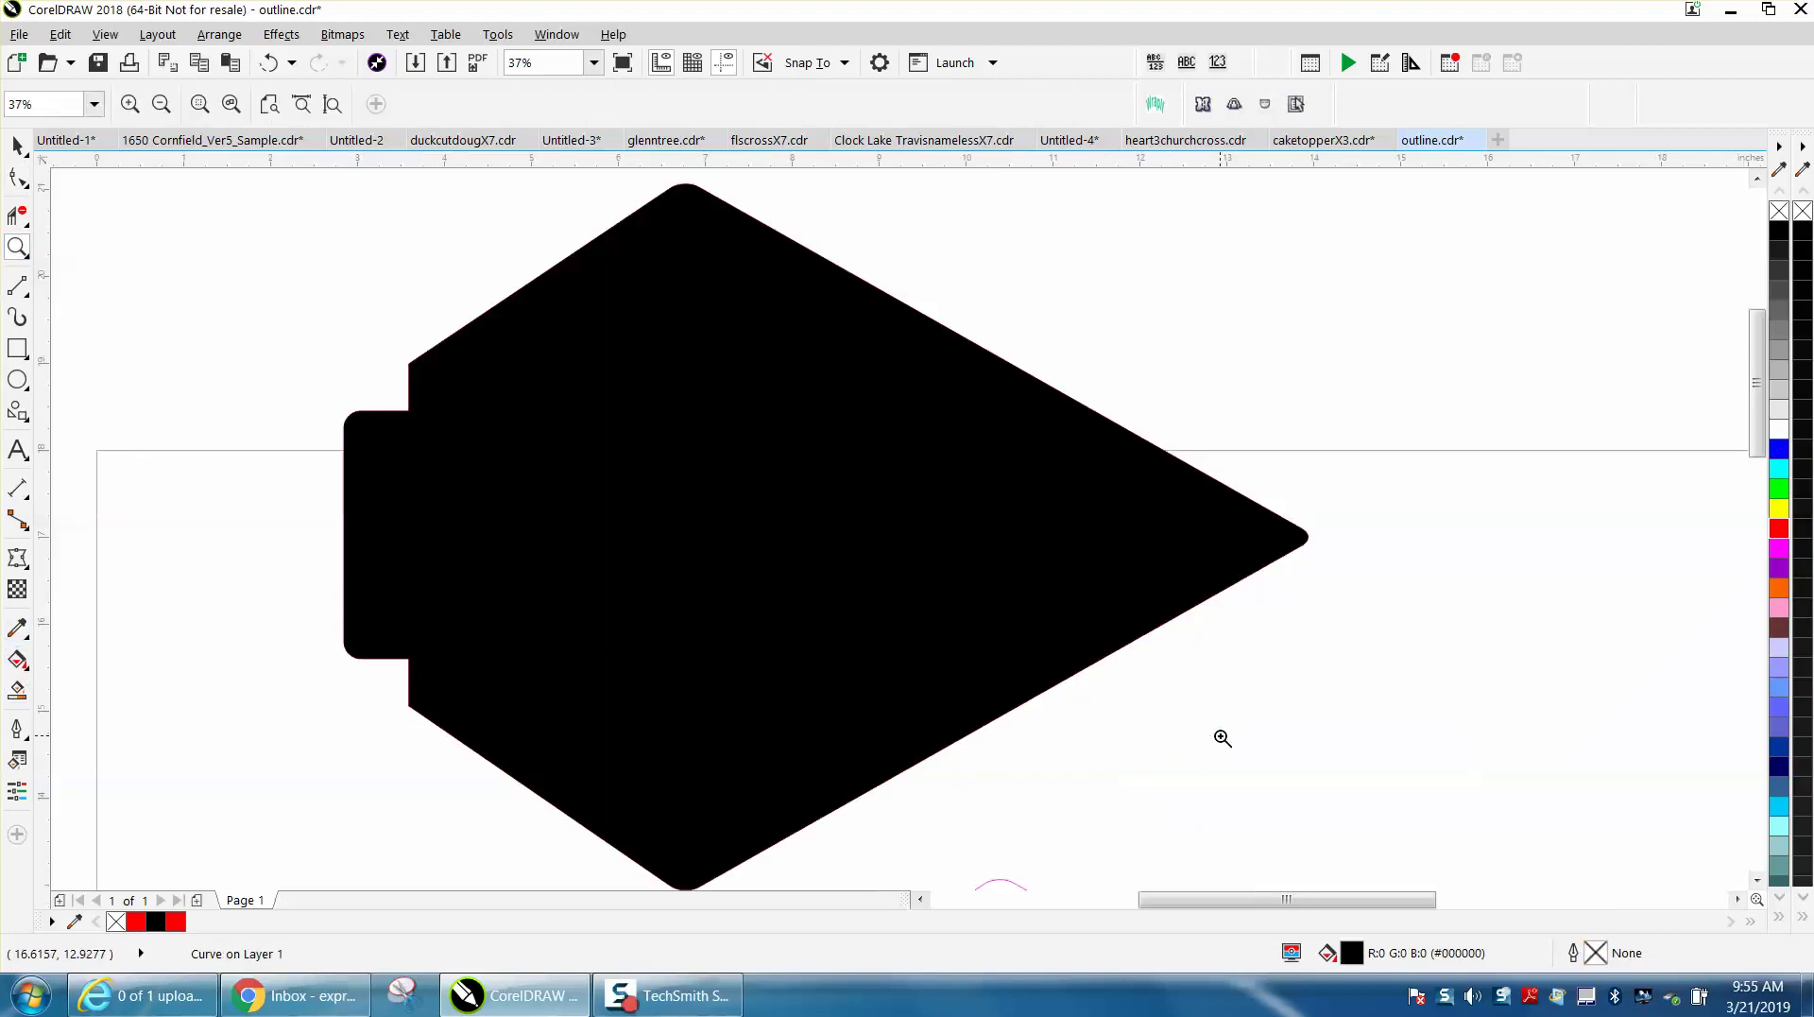